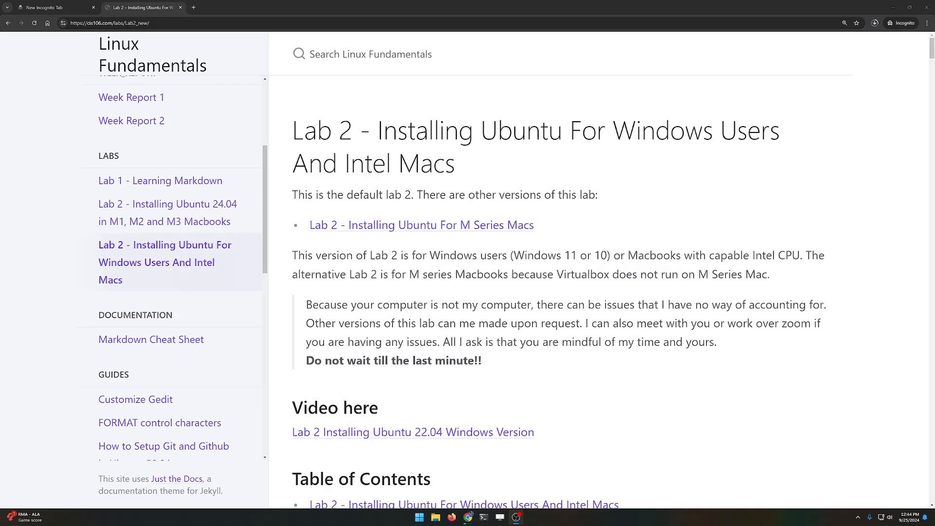
Step: Load the VMware repository listing and save VMware-player-17.6.0-24238078.exe.tar into Downloads
{"action": "left_click", "coordinate": [54, 8]}
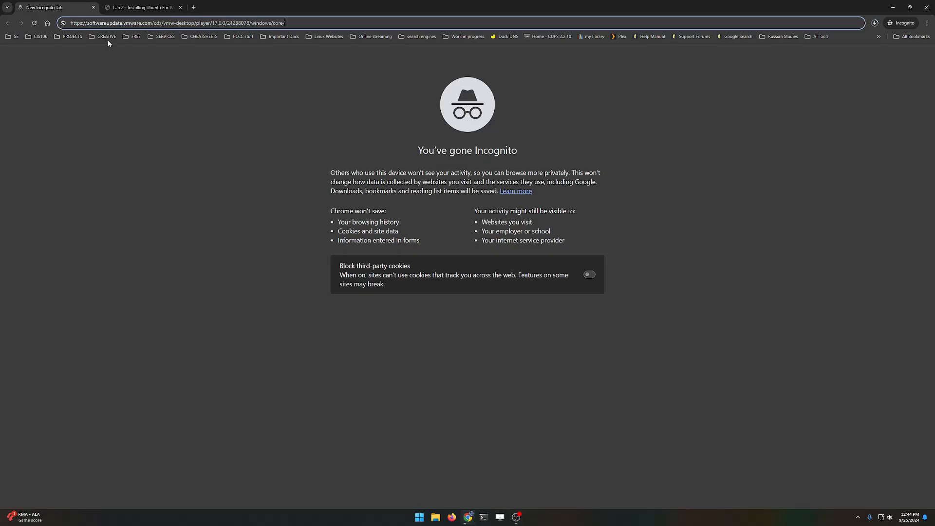
{"action": "key", "text": "Return"}
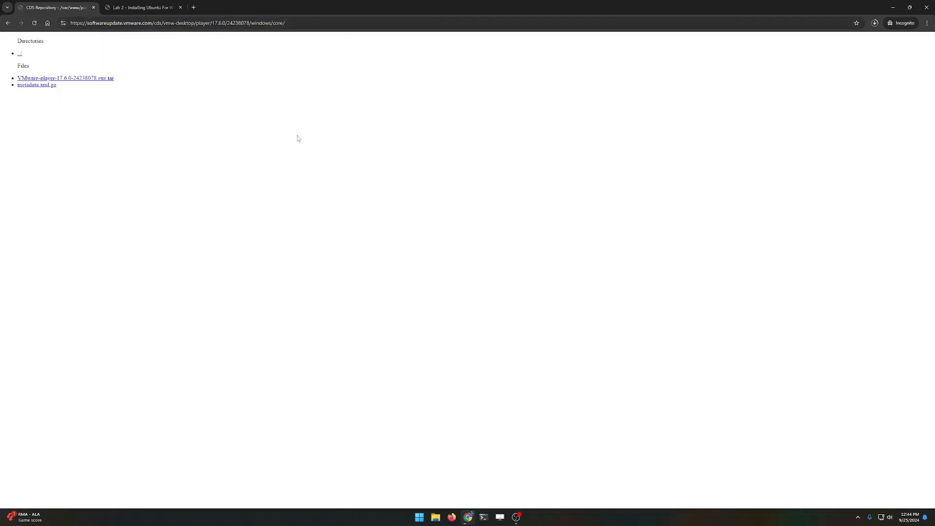
{"action": "scroll", "coordinate": [296, 140], "scroll_direction": "up", "scroll_amount": 8}
{"action": "scroll", "coordinate": [276, 174], "scroll_direction": "up", "scroll_amount": 1}
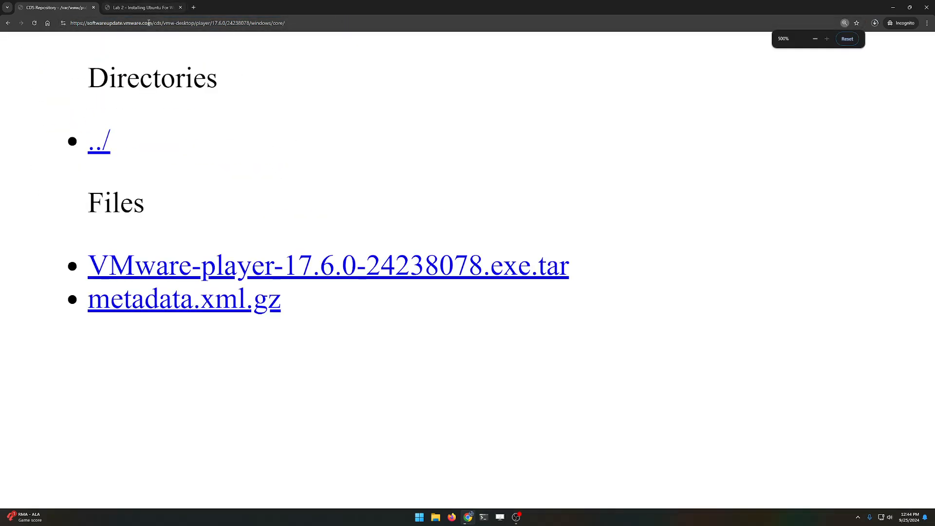
{"action": "left_click", "coordinate": [90, 24]}
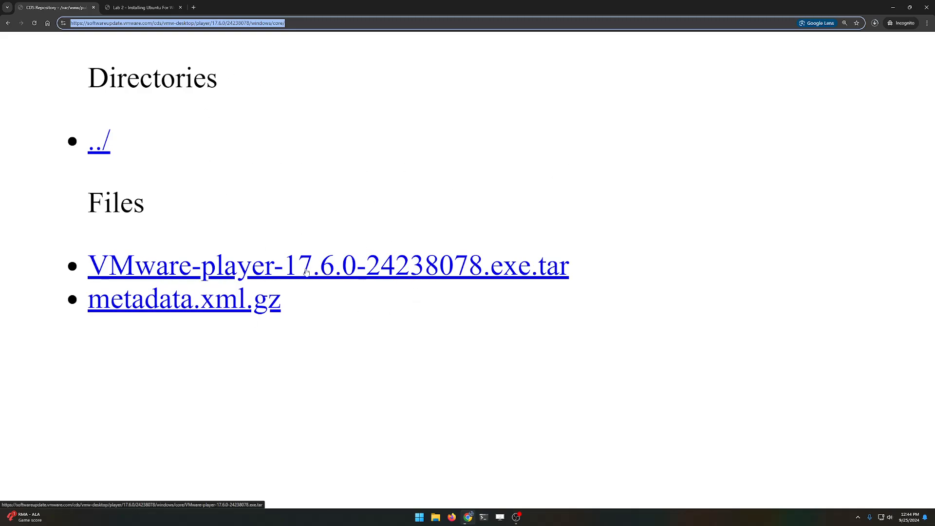
{"action": "left_click", "coordinate": [361, 276]}
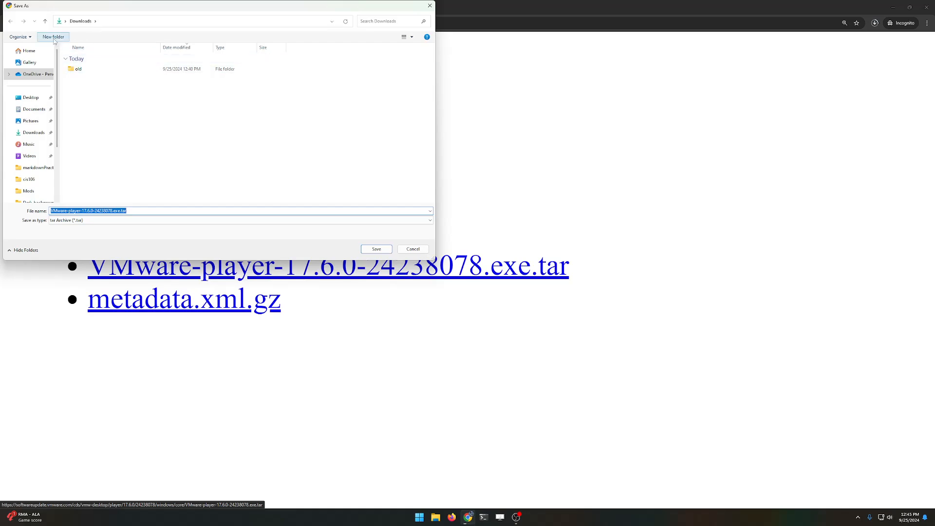
{"action": "left_click", "coordinate": [382, 251]}
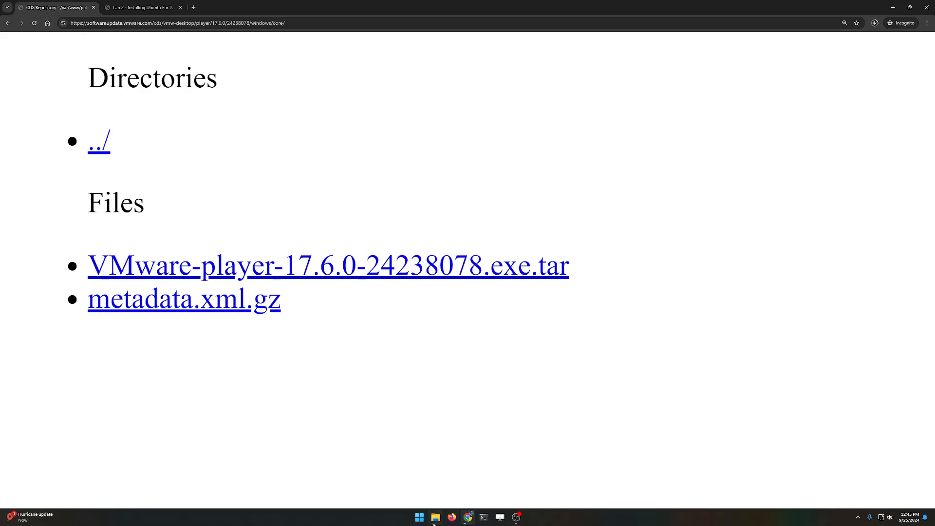
Step: Search the web for 7zip in a new tab, visit 7-zip.org, then close the tab
{"action": "left_click", "coordinate": [194, 7]}
{"action": "type", "text": "7z"}
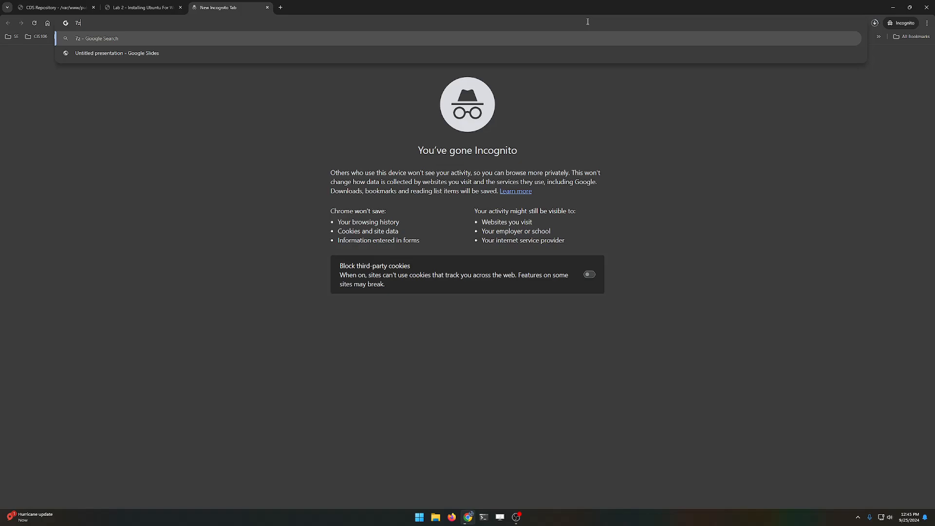
{"action": "type", "text": "ip"}
{"action": "key", "text": "Return"}
{"action": "left_click", "coordinate": [135, 154]}
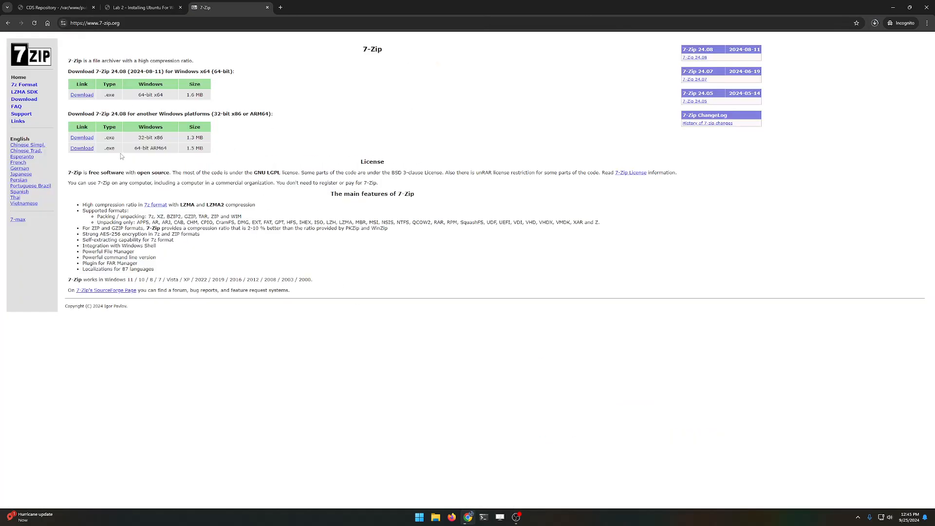
{"action": "left_click", "coordinate": [267, 7]}
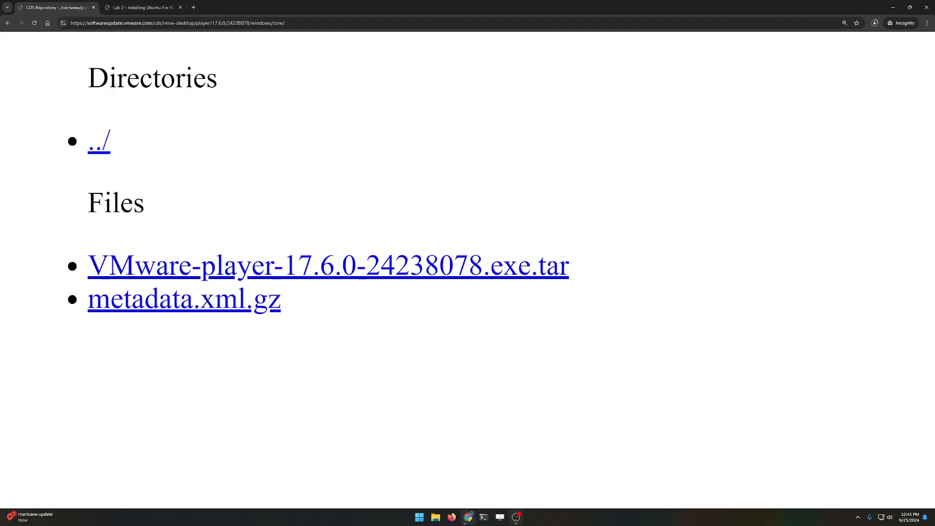
Step: Open File Explorer on the Downloads folder and check Chrome's recent download history
{"action": "left_click", "coordinate": [436, 516]}
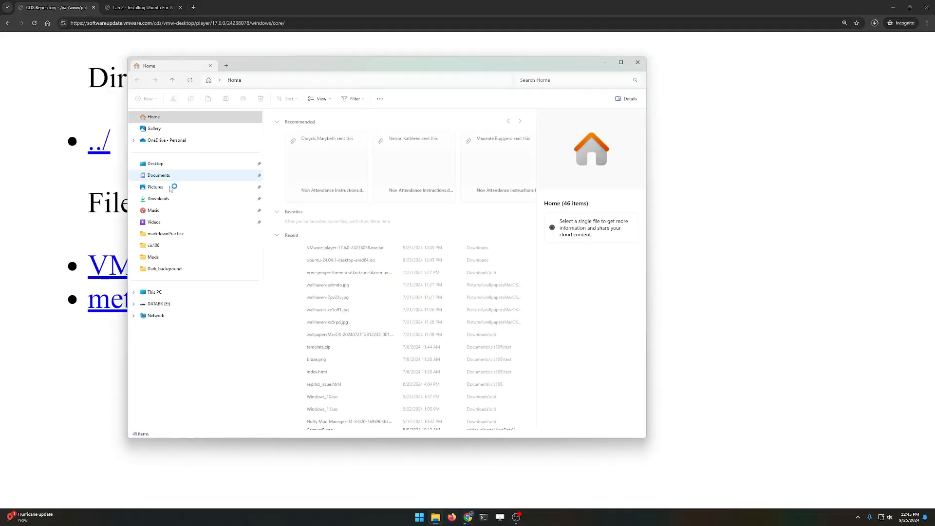
{"action": "left_click", "coordinate": [160, 198]}
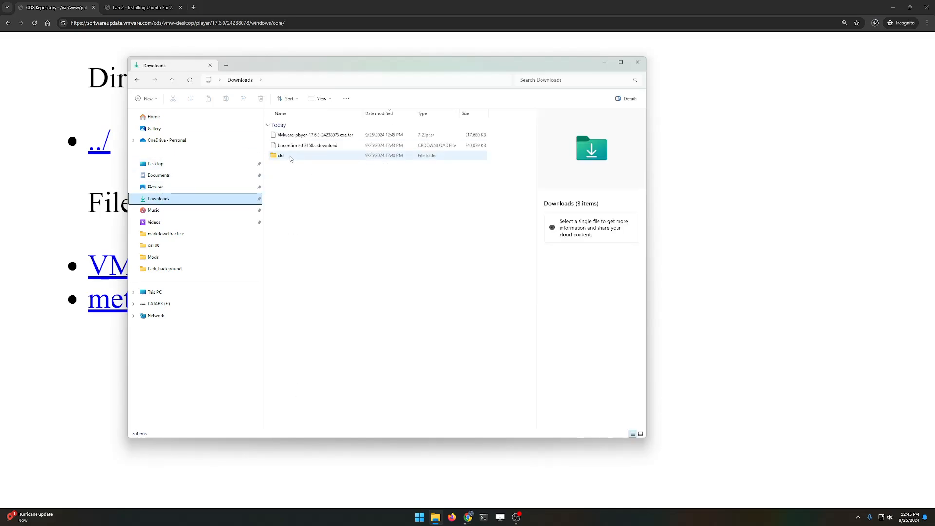
{"action": "left_click", "coordinate": [875, 23]}
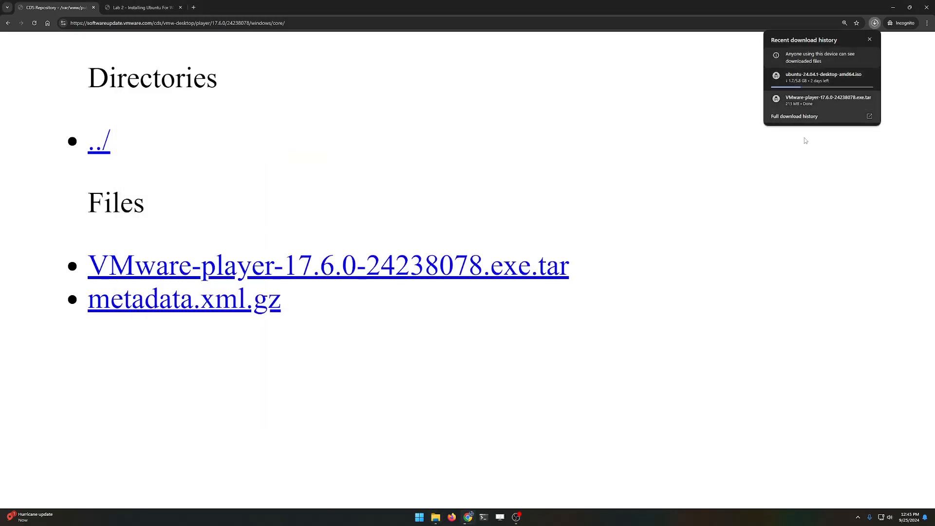
{"action": "left_click", "coordinate": [419, 517]}
{"action": "left_click", "coordinate": [435, 517]}
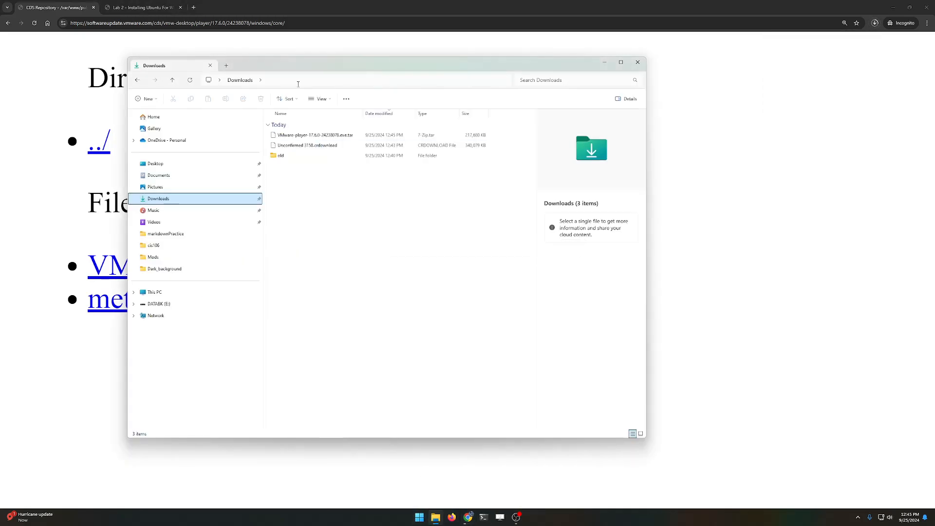
Step: Open the VMware .tar archive in 7-Zip File Manager and extract the installer into Downloads
{"action": "left_click", "coordinate": [293, 135]}
{"action": "right_click", "coordinate": [295, 136]}
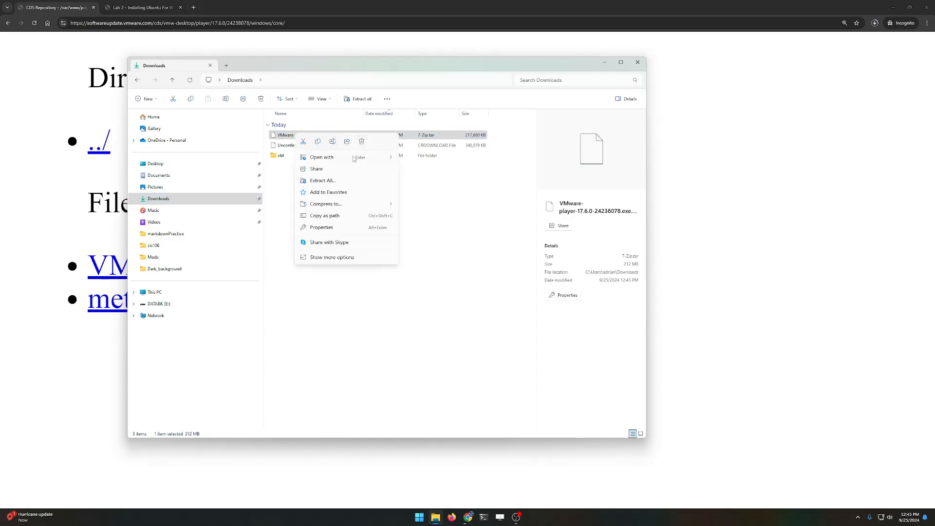
{"action": "mouse_move", "coordinate": [349, 161]}
{"action": "left_click", "coordinate": [428, 157]}
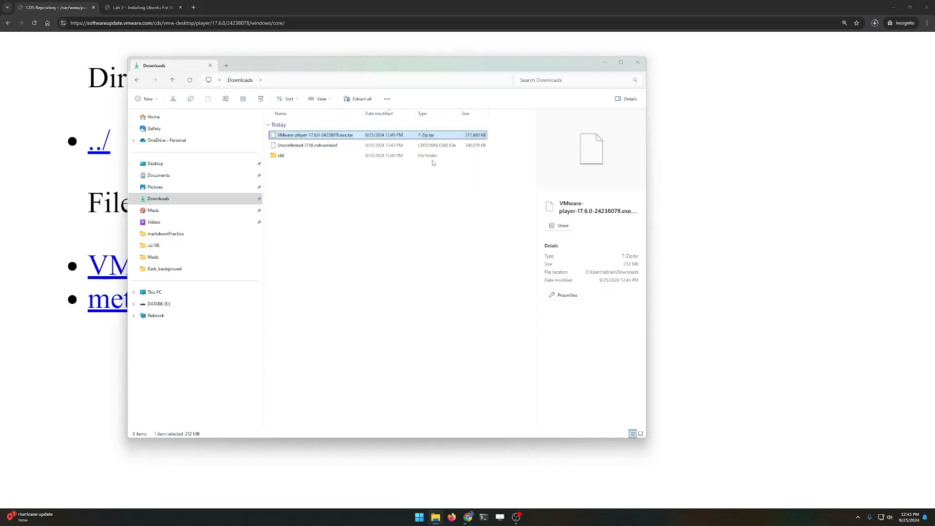
{"action": "left_click_drag", "start_coordinate": [529, 100], "coordinate": [524, 179]}
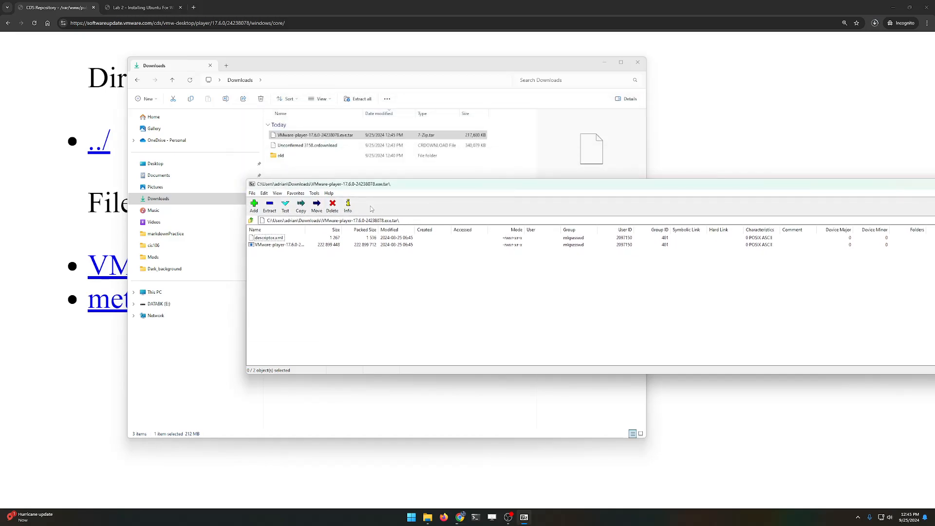
{"action": "left_click_drag", "start_coordinate": [287, 249], "coordinate": [332, 408]}
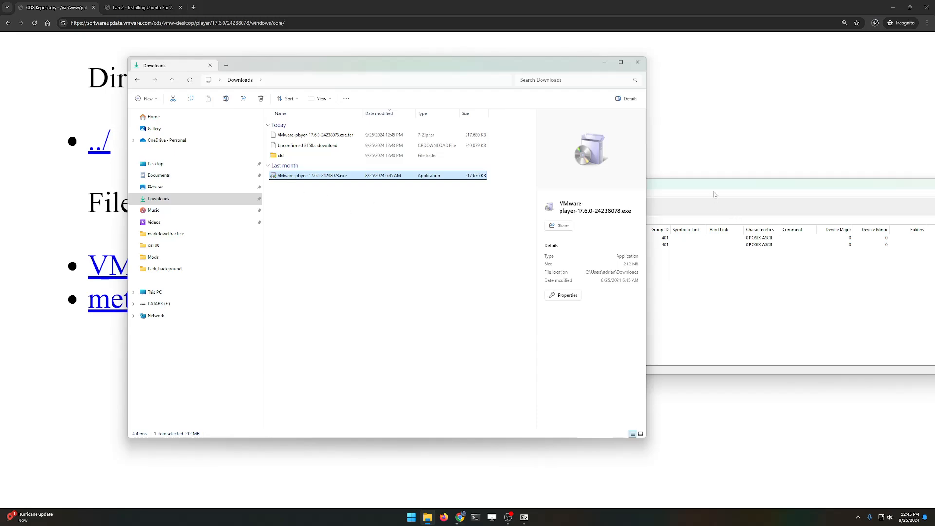
Step: Run the extracted VMware-player-17.6.0-24238078.exe and approve the UAC prompt
{"action": "left_click", "coordinate": [704, 155]}
{"action": "left_click", "coordinate": [428, 518]}
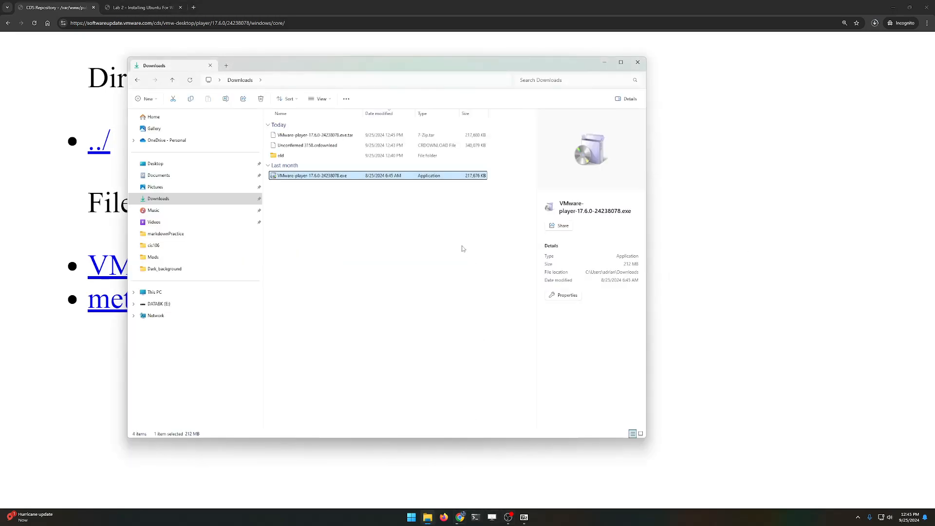
{"action": "double_click", "coordinate": [341, 176]}
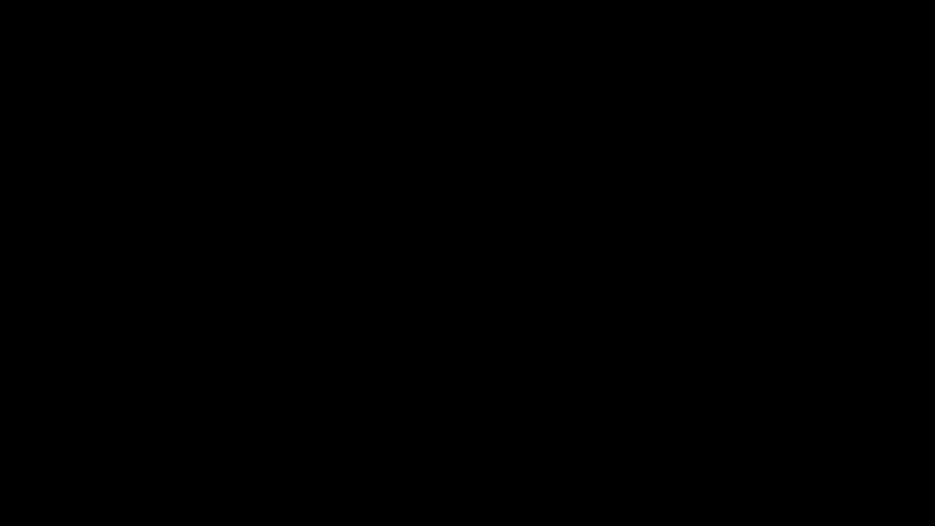
{"action": "left_click", "coordinate": [454, 318]}
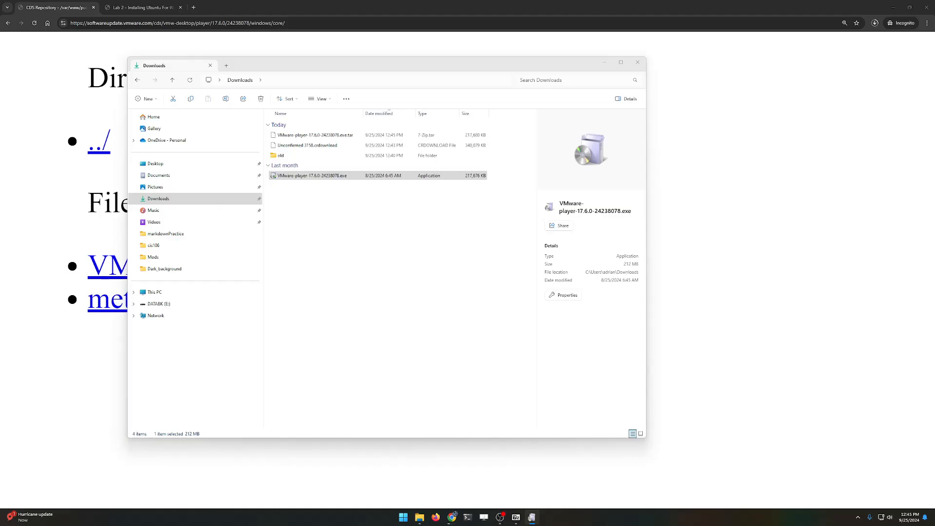
{"action": "left_click", "coordinate": [637, 62]}
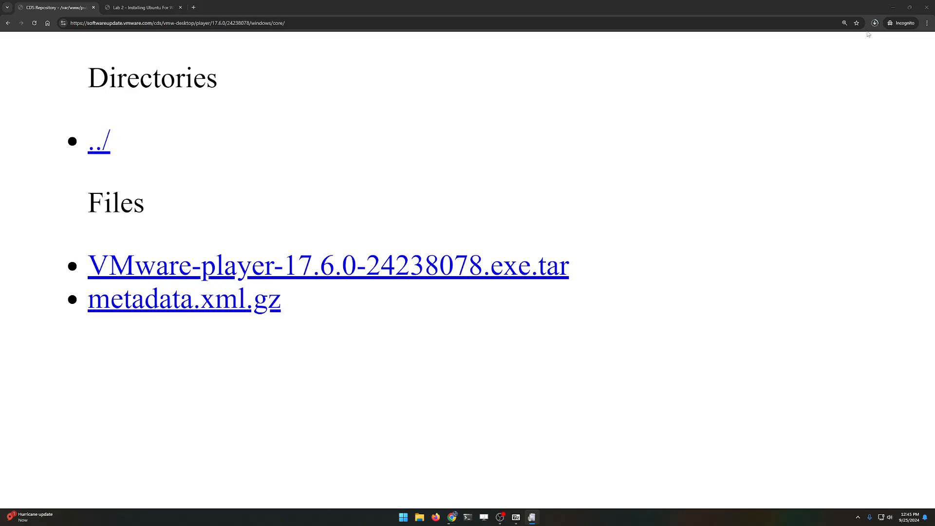
Step: Close 7-Zip, accept the licence agreement and keep the default install location
{"action": "left_click", "coordinate": [893, 10]}
{"action": "left_click_drag", "start_coordinate": [530, 205], "coordinate": [286, 186]}
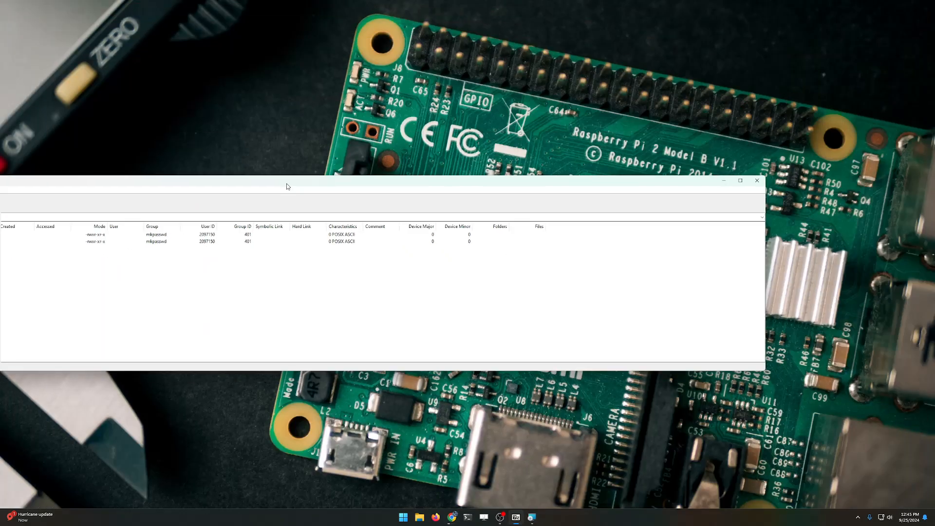
{"action": "left_click", "coordinate": [757, 180]}
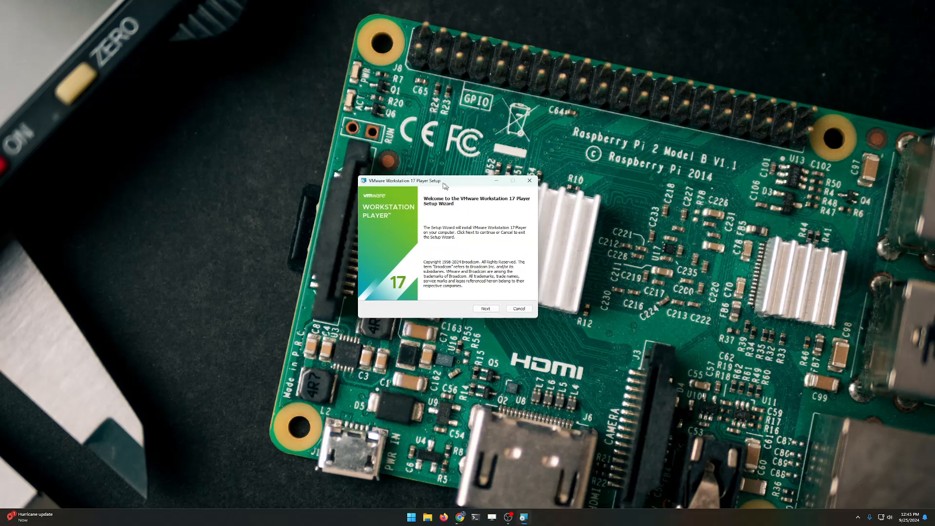
{"action": "left_click_drag", "start_coordinate": [445, 186], "coordinate": [439, 186]}
{"action": "left_click", "coordinate": [479, 308]}
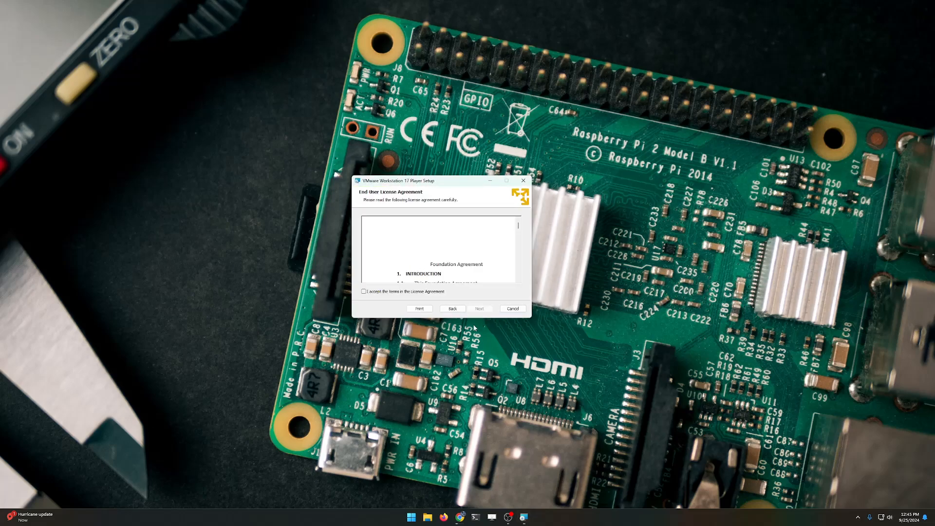
{"action": "left_click", "coordinate": [402, 292]}
{"action": "key", "text": "Return"}
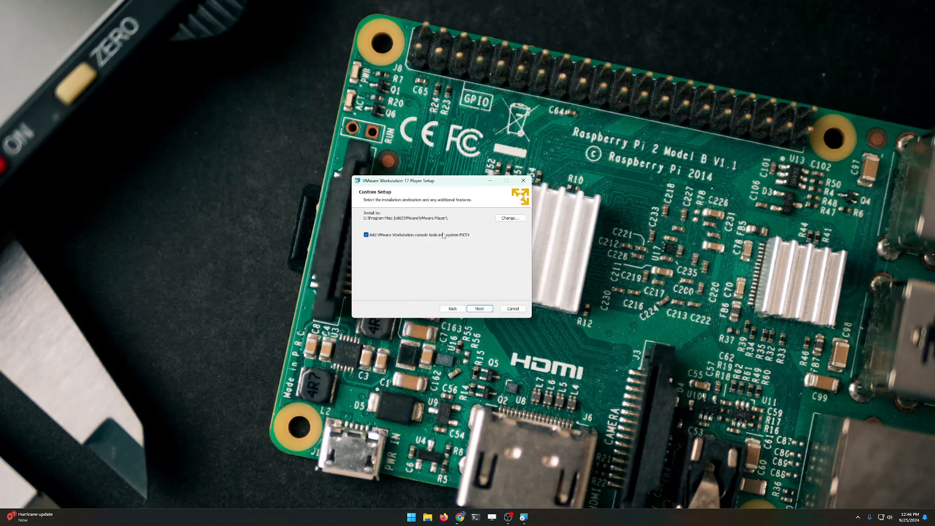
{"action": "left_click", "coordinate": [475, 309]}
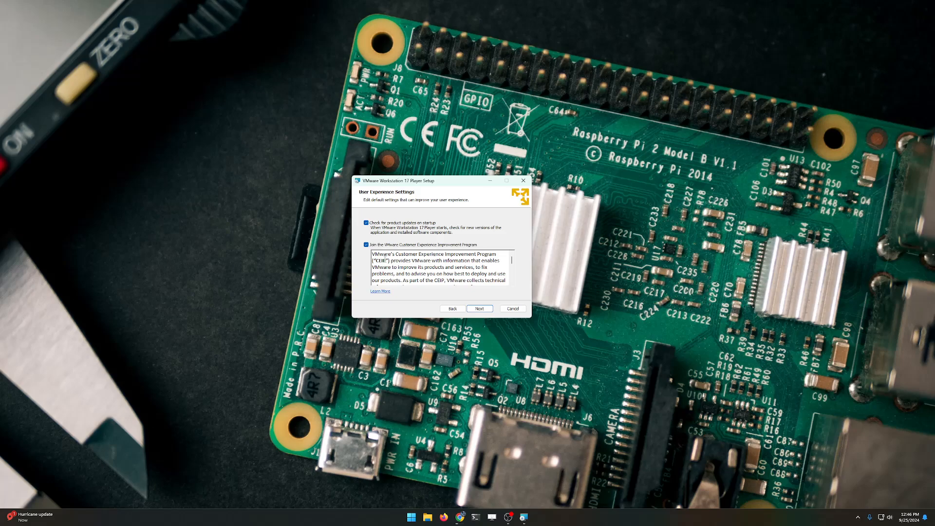
Step: Untick startup update checks and CEIP, keep both shortcuts, install, and finish
{"action": "left_click", "coordinate": [366, 224]}
{"action": "left_click", "coordinate": [366, 245]}
{"action": "left_click", "coordinate": [479, 309]}
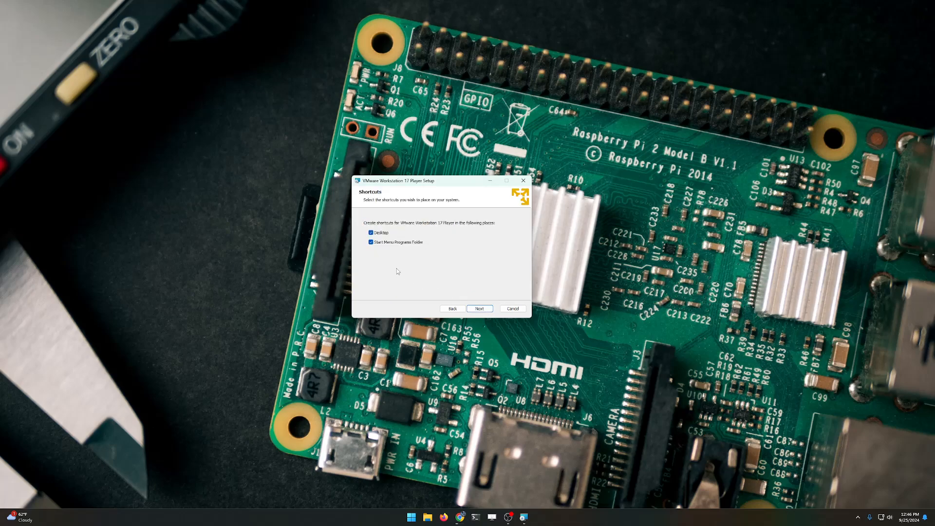
{"action": "left_click", "coordinate": [479, 309]}
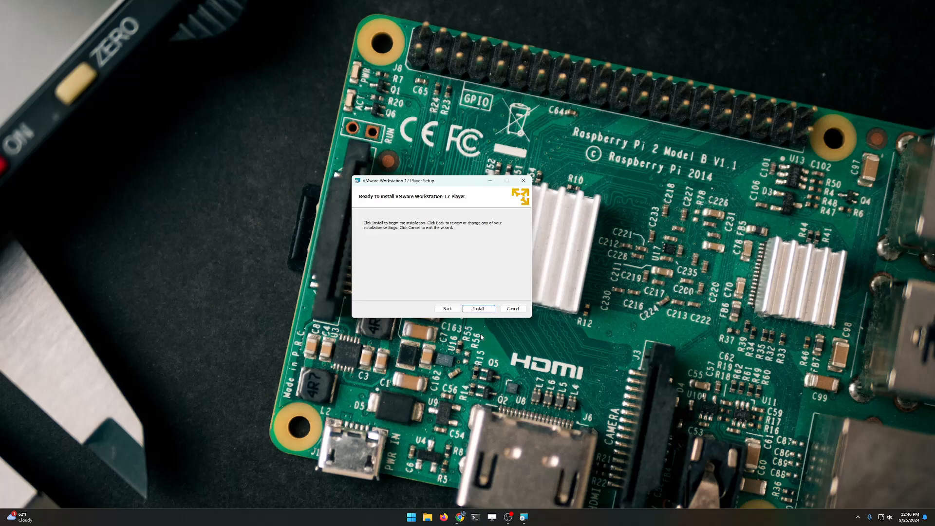
{"action": "left_click", "coordinate": [478, 310]}
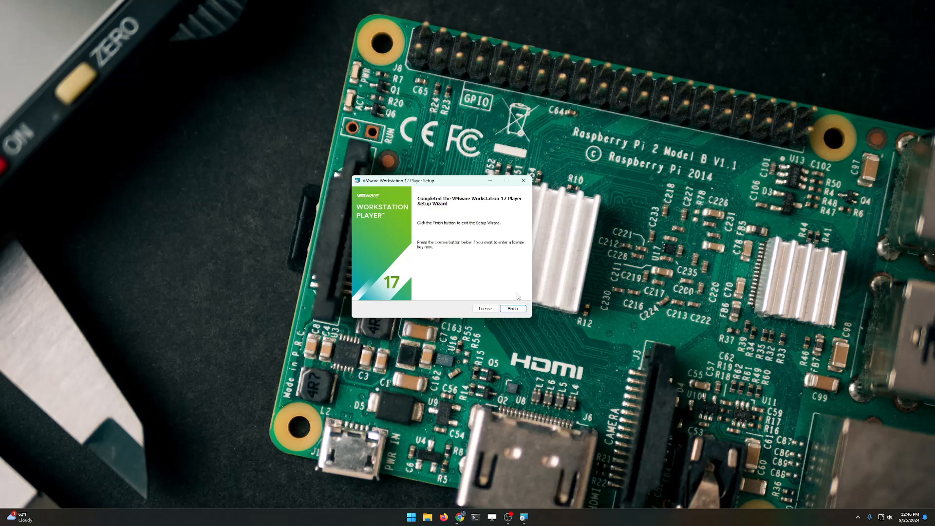
{"action": "left_click", "coordinate": [514, 308]}
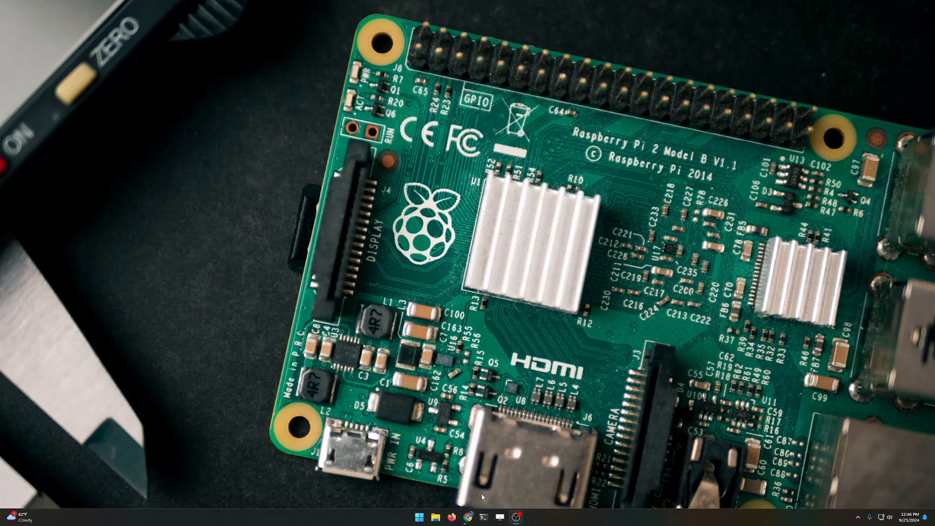
Step: Launch Player via Start search 'vmpl', keep free non-commercial use, and start Create a New Virtual Machine
{"action": "left_click", "coordinate": [421, 514]}
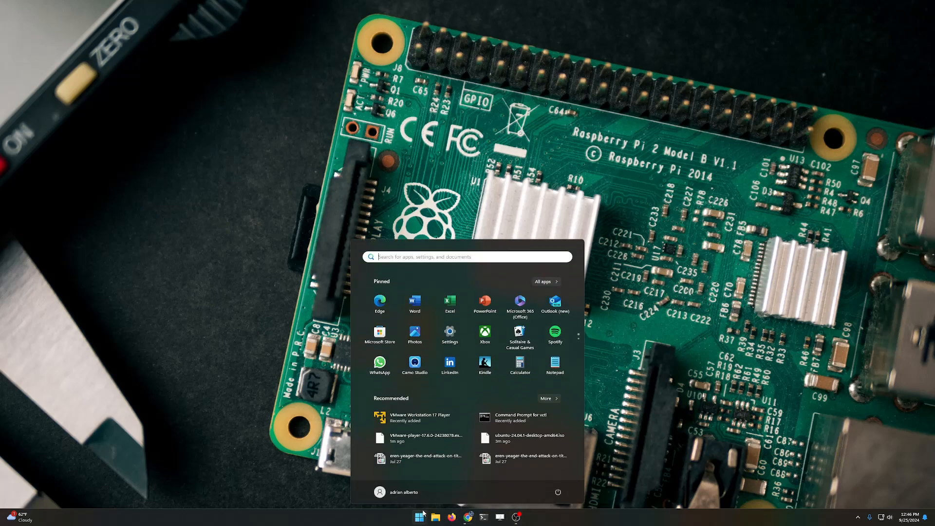
{"action": "type", "text": "vmpl"}
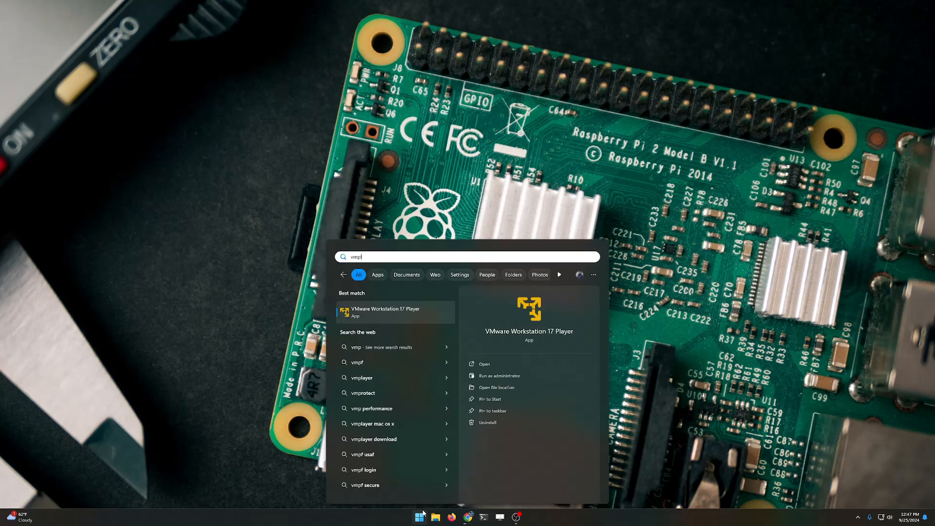
{"action": "left_click", "coordinate": [501, 364]}
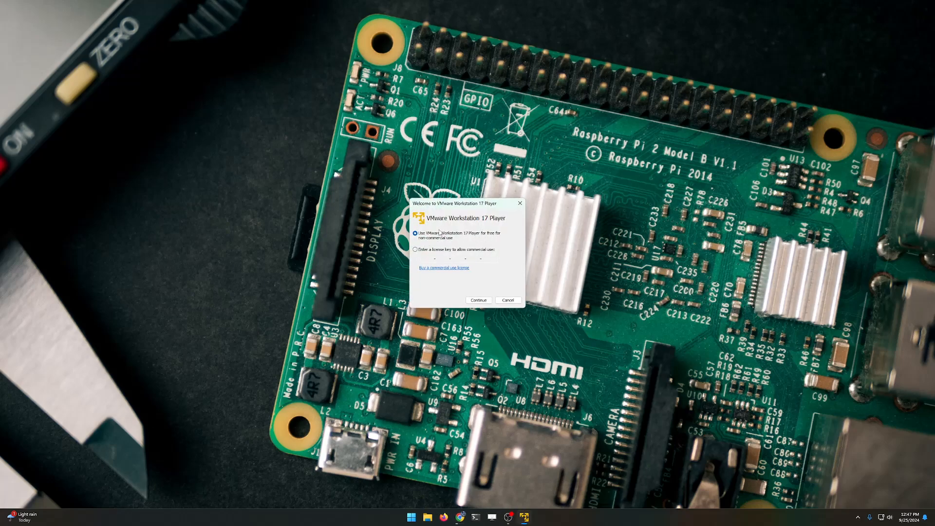
{"action": "left_click", "coordinate": [479, 300]}
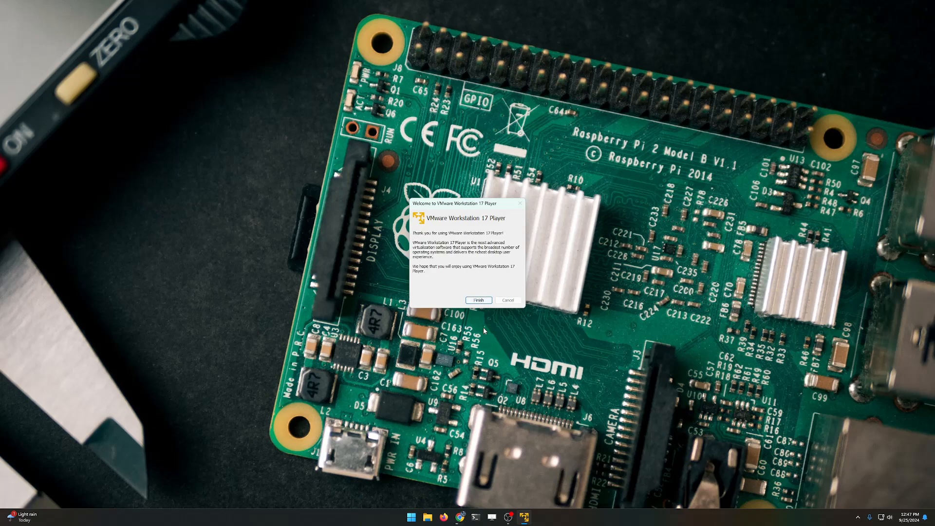
{"action": "left_click", "coordinate": [478, 300]}
{"action": "left_click_drag", "start_coordinate": [261, 65], "coordinate": [460, 113]}
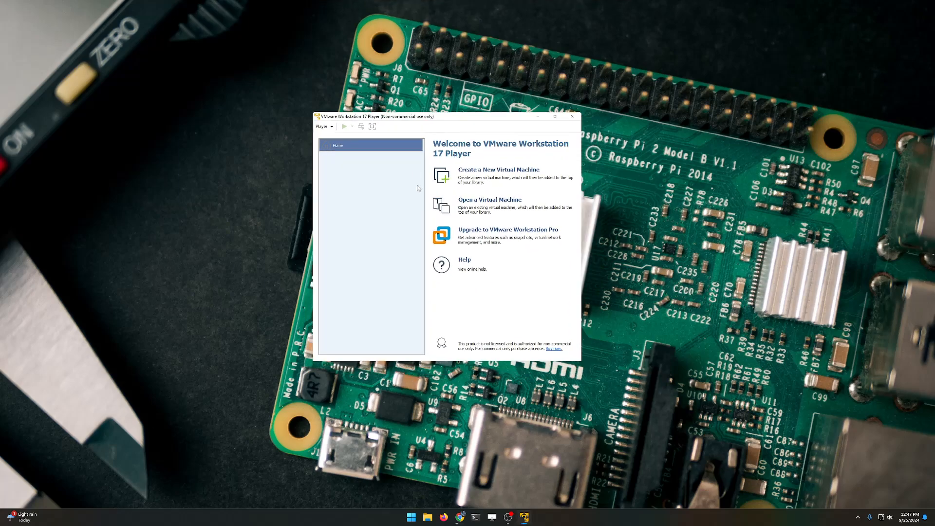
{"action": "left_click", "coordinate": [487, 171]}
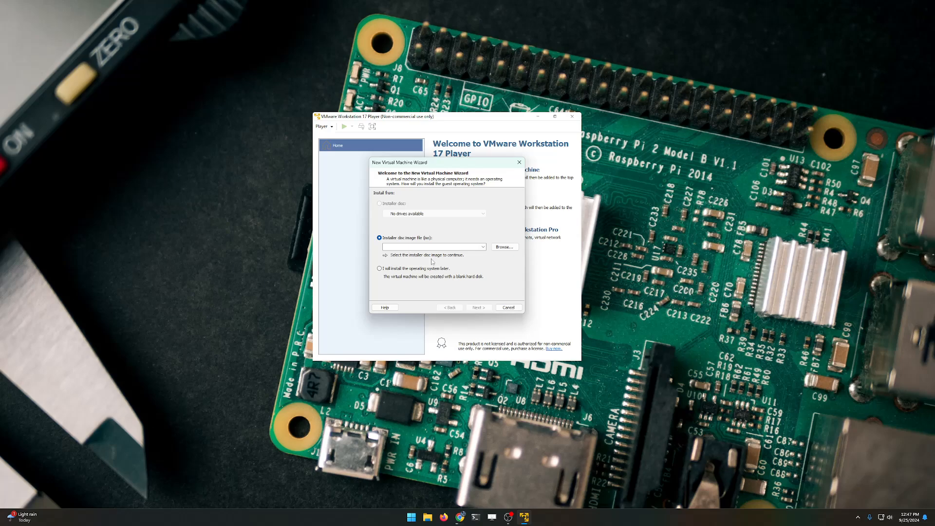
Step: Open Chrome's Lab 2 - Installing Ubuntu tab and scroll to the Step 3 and Step 4 instructions
{"action": "left_click", "coordinate": [466, 515]}
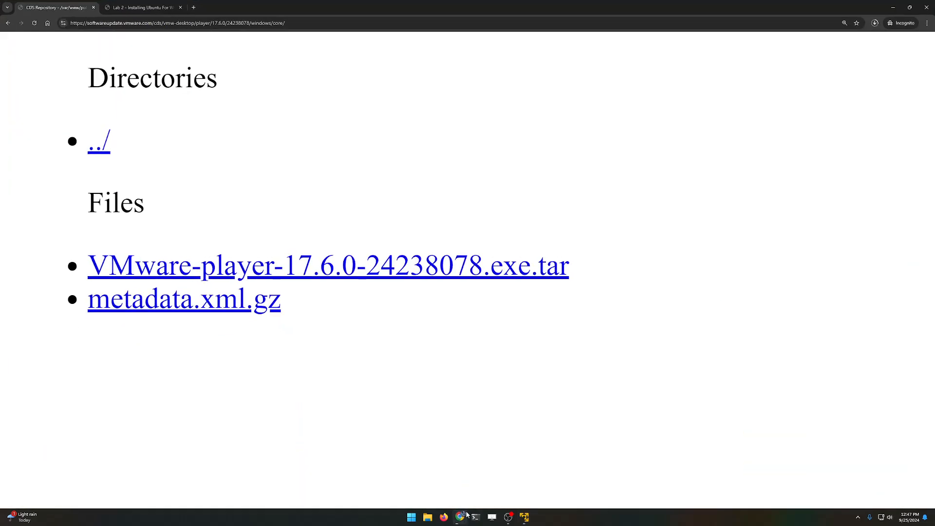
{"action": "left_click", "coordinate": [130, 8]}
{"action": "scroll", "coordinate": [419, 255], "scroll_direction": "down", "scroll_amount": 15}
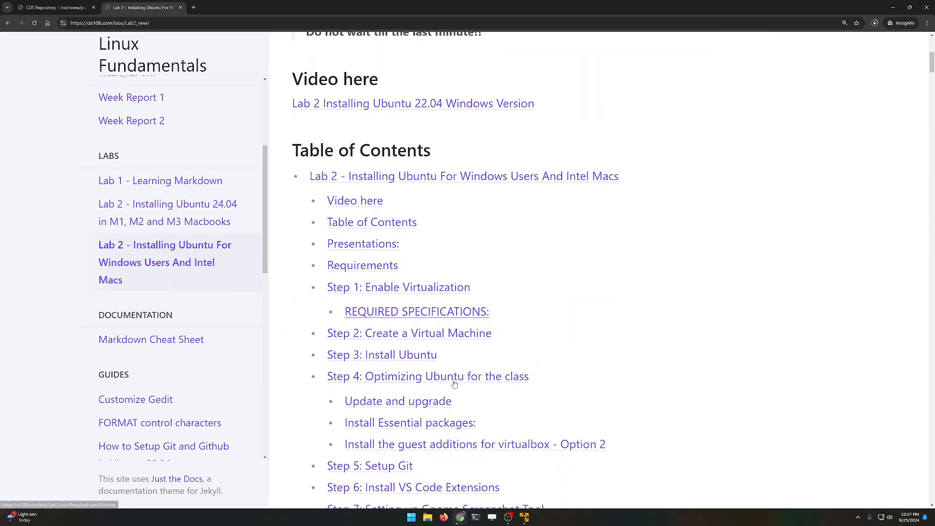
{"action": "scroll", "coordinate": [455, 389], "scroll_direction": "down", "scroll_amount": 6}
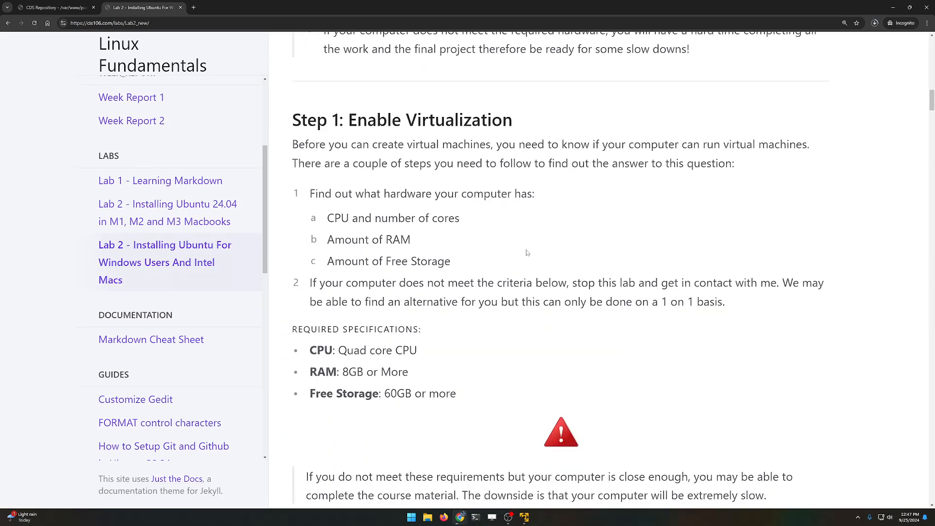
{"action": "scroll", "coordinate": [475, 457], "scroll_direction": "down", "scroll_amount": 7}
{"action": "scroll", "coordinate": [423, 200], "scroll_direction": "down", "scroll_amount": 20}
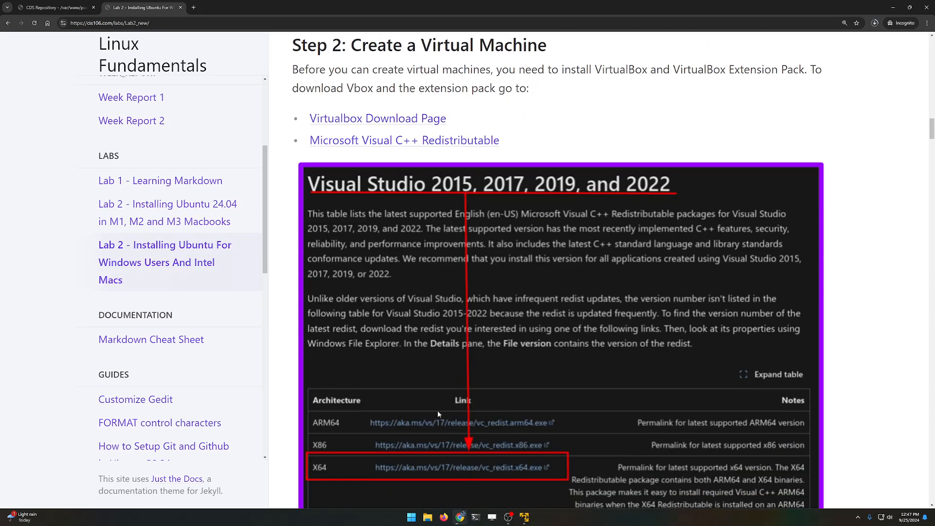
{"action": "scroll", "coordinate": [454, 433], "scroll_direction": "down", "scroll_amount": 15}
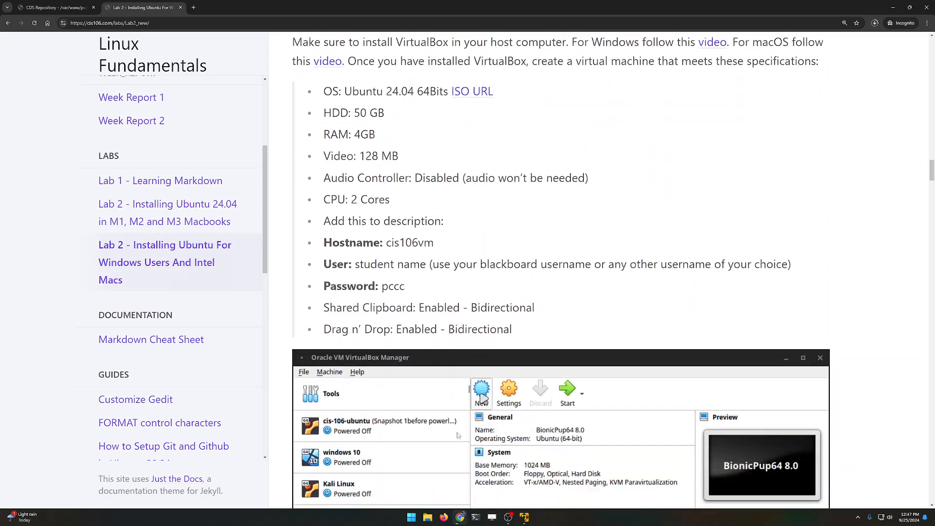
{"action": "scroll", "coordinate": [571, 239], "scroll_direction": "up", "scroll_amount": 1}
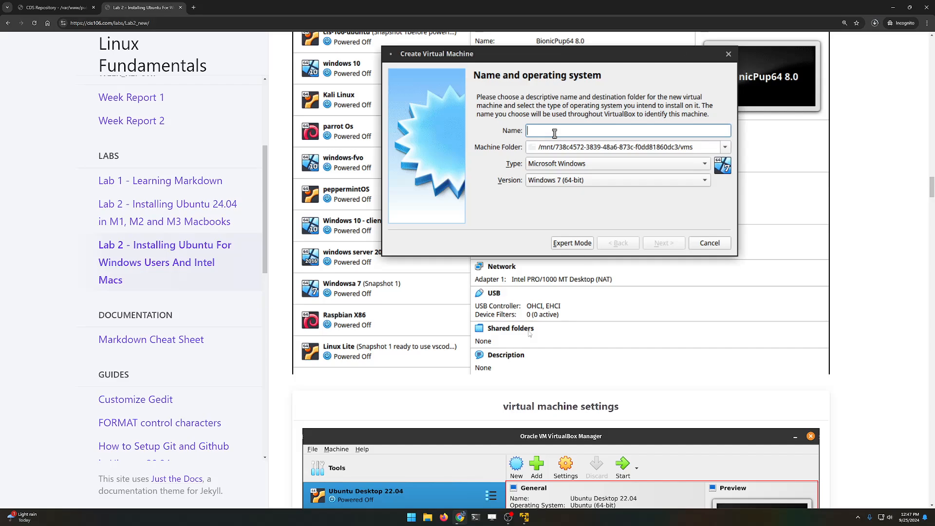
{"action": "scroll", "coordinate": [394, 418], "scroll_direction": "down", "scroll_amount": 12}
{"action": "scroll", "coordinate": [398, 421], "scroll_direction": "down", "scroll_amount": 2}
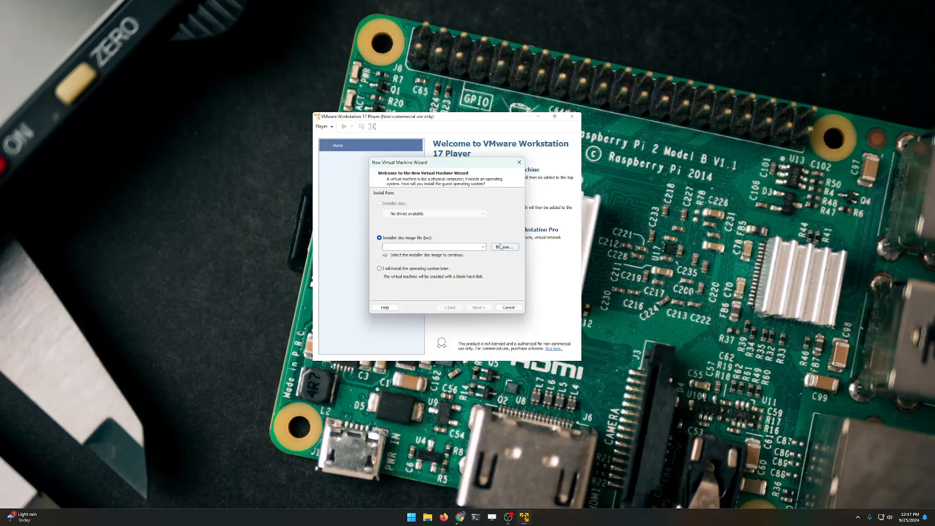
Step: Browse Downloads for the Ubuntu ISO, find none, and see it still downloading at 1.1/5.8 GB
{"action": "left_click", "coordinate": [500, 247]}
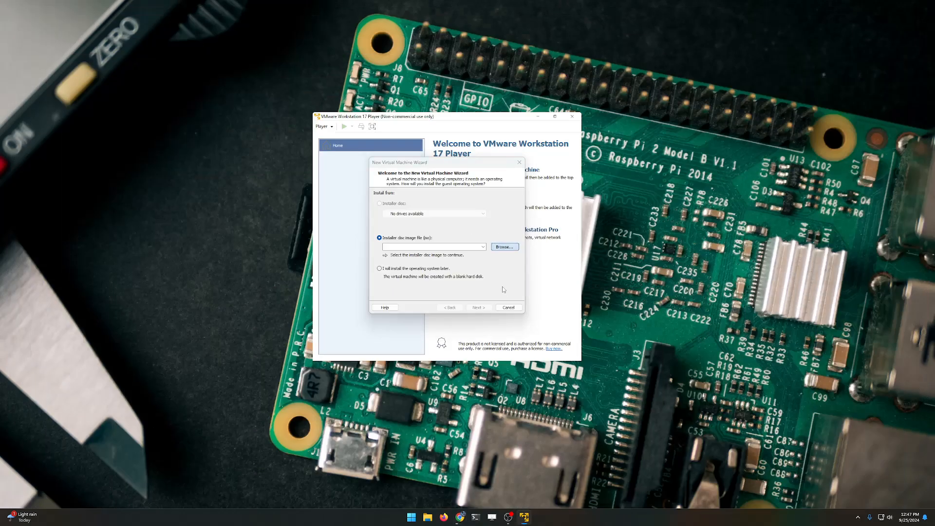
{"action": "left_click", "coordinate": [403, 301]}
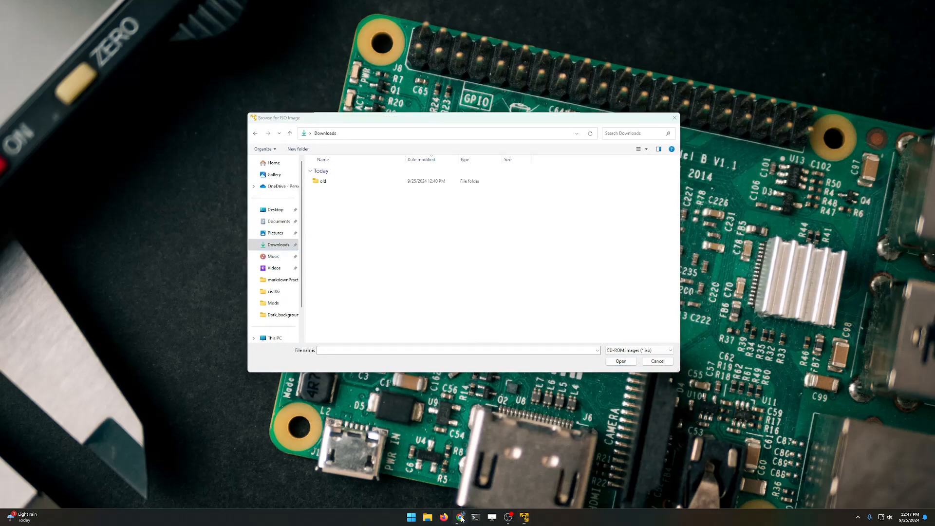
{"action": "left_click", "coordinate": [460, 516]}
{"action": "left_click", "coordinate": [875, 23]}
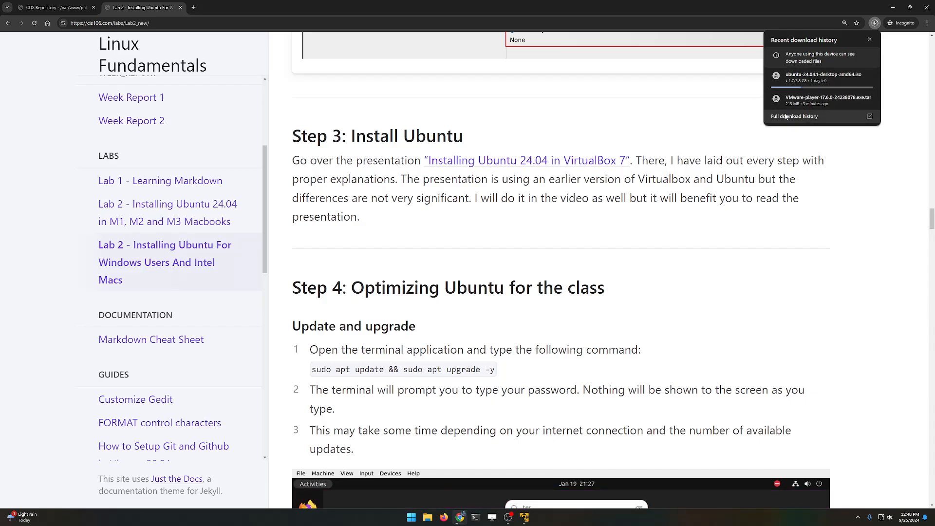
Step: Cancel the in-progress Ubuntu ISO download and search Google for Ubuntu in a new tab
{"action": "left_click", "coordinate": [867, 76]}
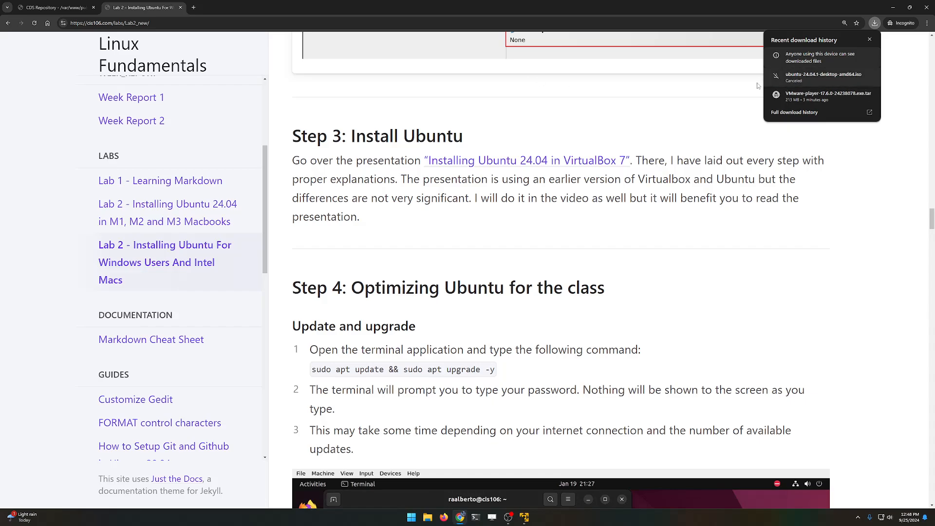
{"action": "left_click", "coordinate": [192, 8]}
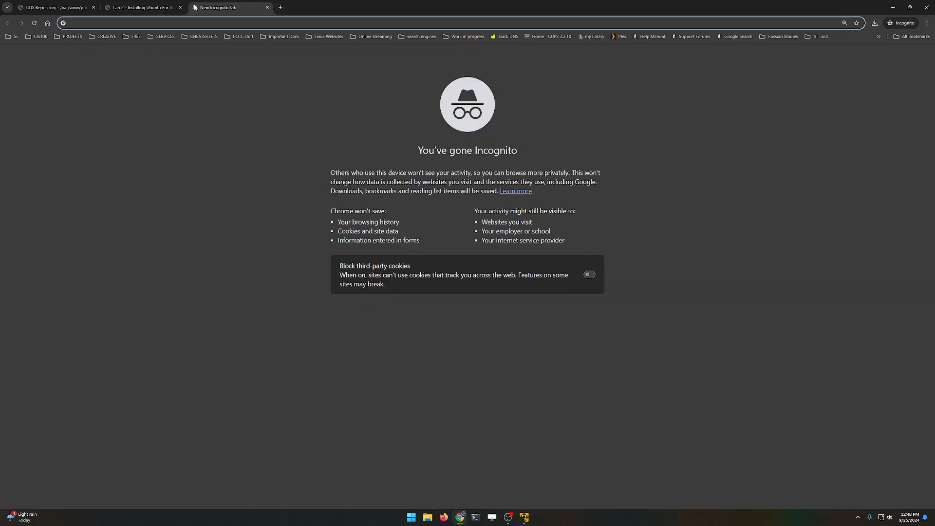
{"action": "type", "text": "Ubuntu"}
{"action": "key", "text": "Delete"}
{"action": "key", "text": "Return"}
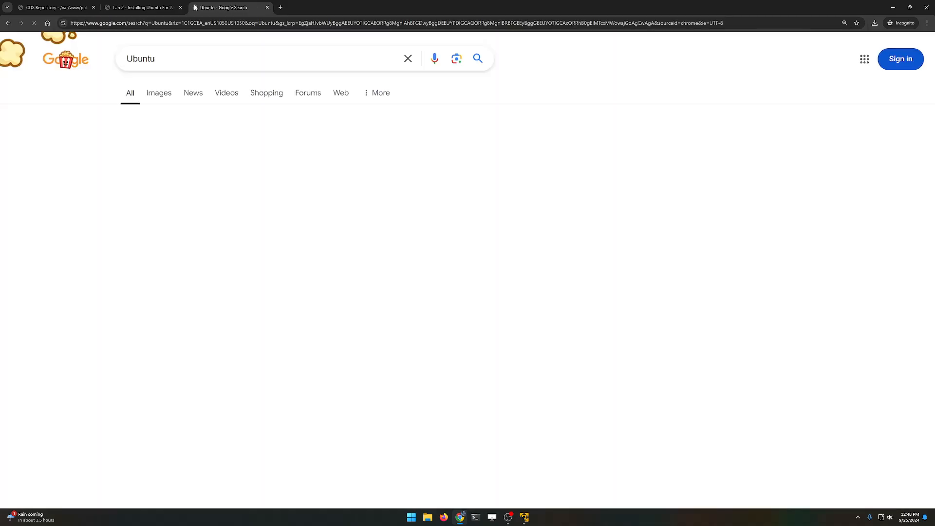
{"action": "key", "text": "alt+Left"}
{"action": "key", "text": "alt+Right"}
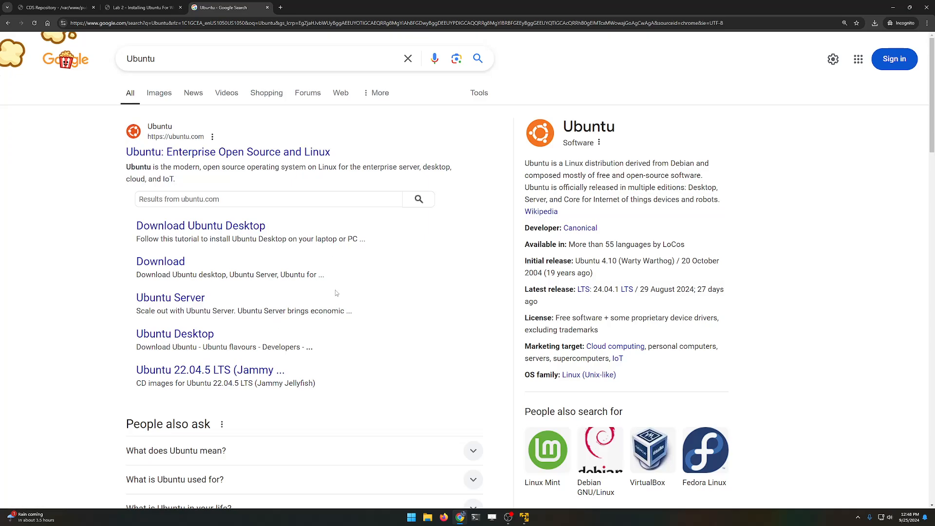
Step: Download Ubuntu Desktop 24.04.1 LTS from ubuntu.com and save the ISO into Downloads
{"action": "left_click", "coordinate": [156, 266]}
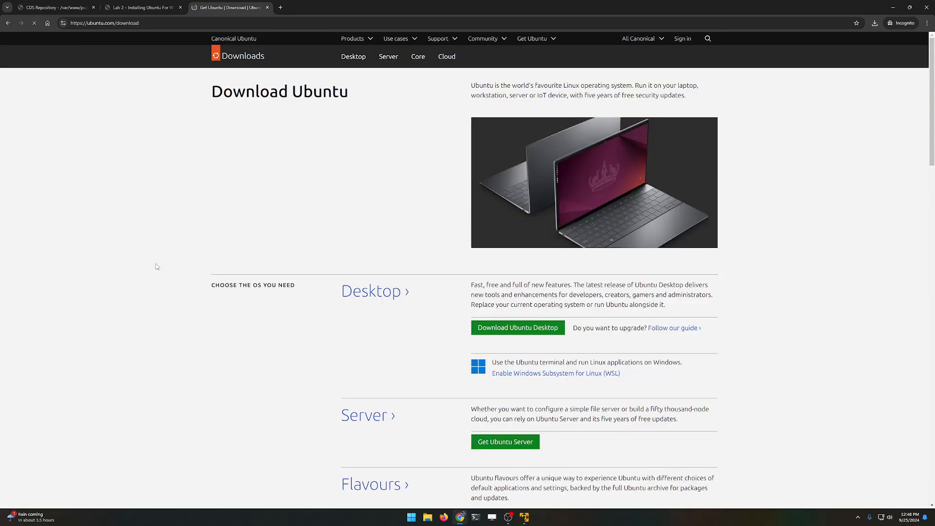
{"action": "left_click", "coordinate": [504, 335]}
{"action": "left_click", "coordinate": [512, 227]}
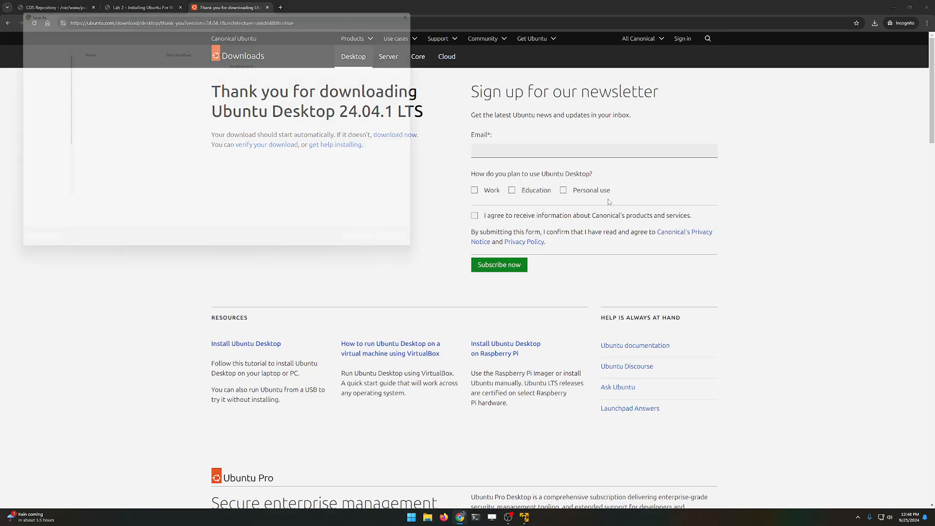
{"action": "left_click_drag", "start_coordinate": [231, 10], "coordinate": [392, 65]}
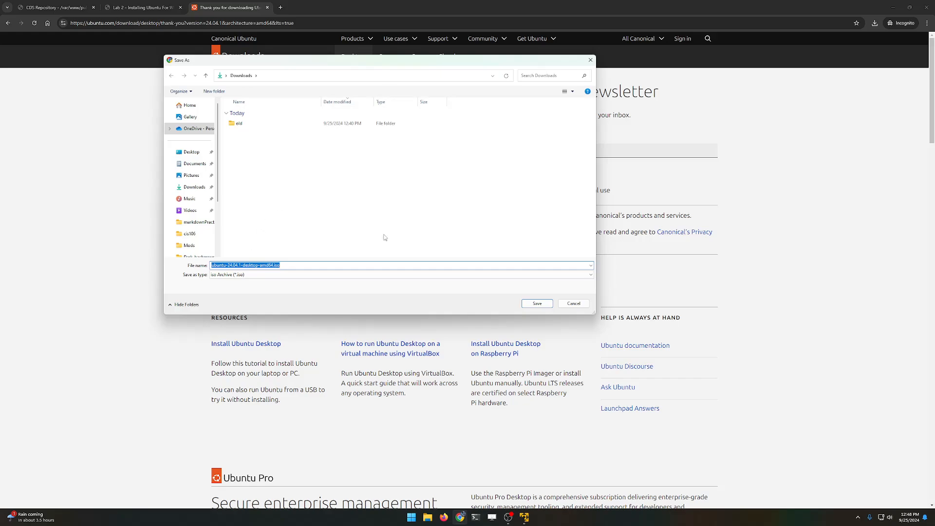
{"action": "left_click", "coordinate": [537, 304]}
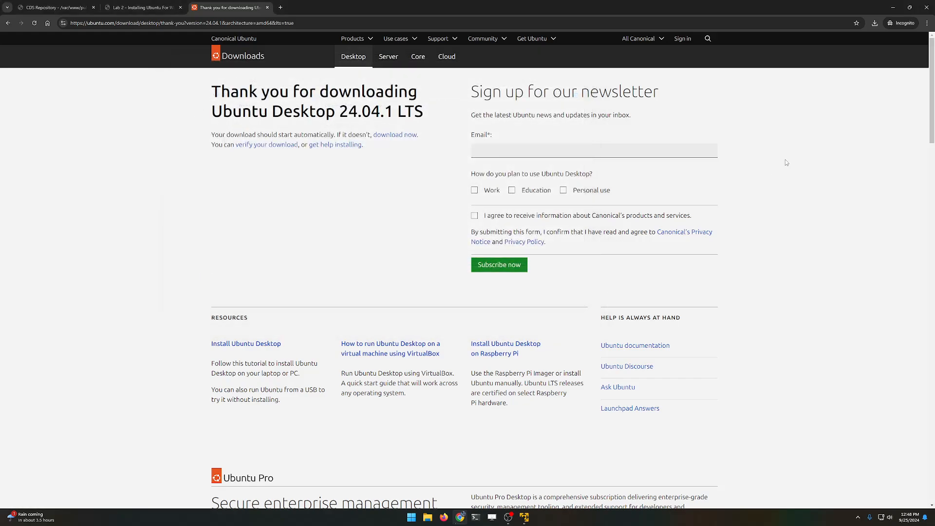
{"action": "left_click", "coordinate": [877, 24]}
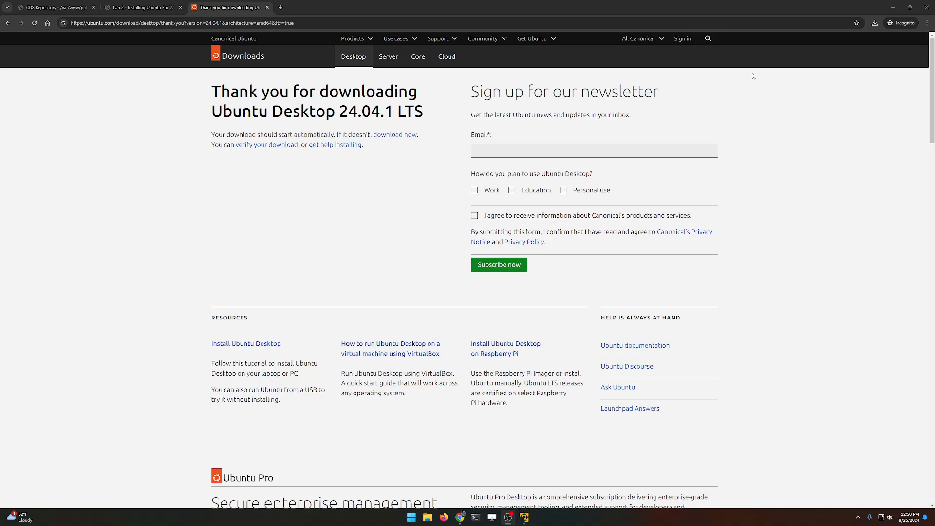
Step: Pick the Ubuntu 24.04.1 ISO, then go back and choose 'I will install the operating system later'
{"action": "left_click", "coordinate": [875, 23]}
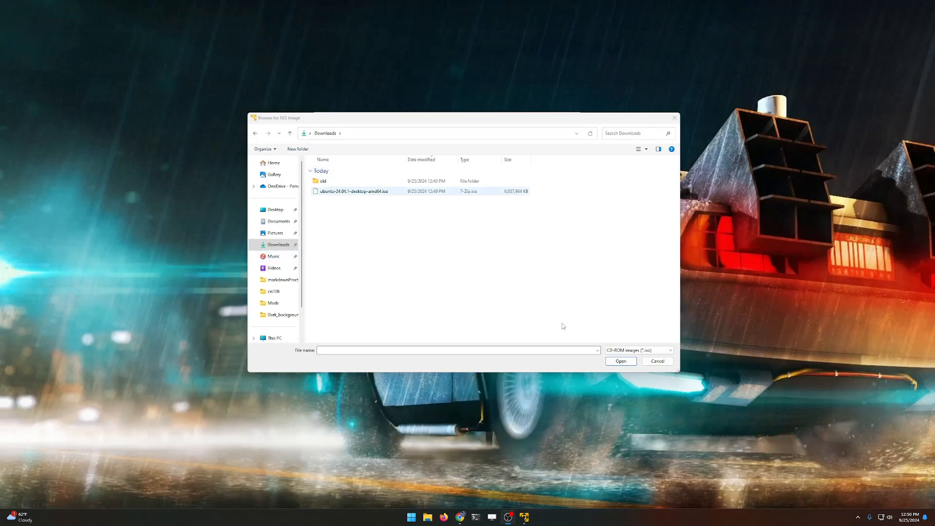
{"action": "left_click", "coordinate": [617, 363]}
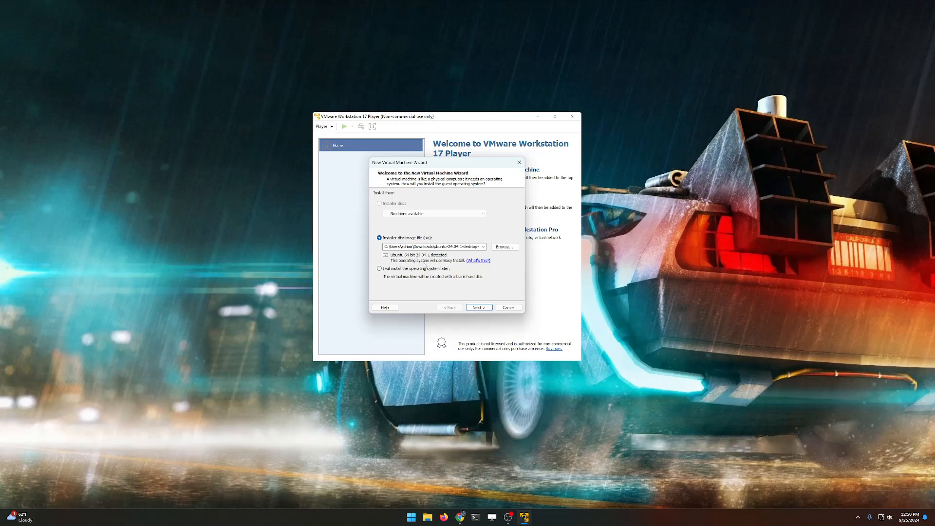
{"action": "left_click", "coordinate": [481, 312]}
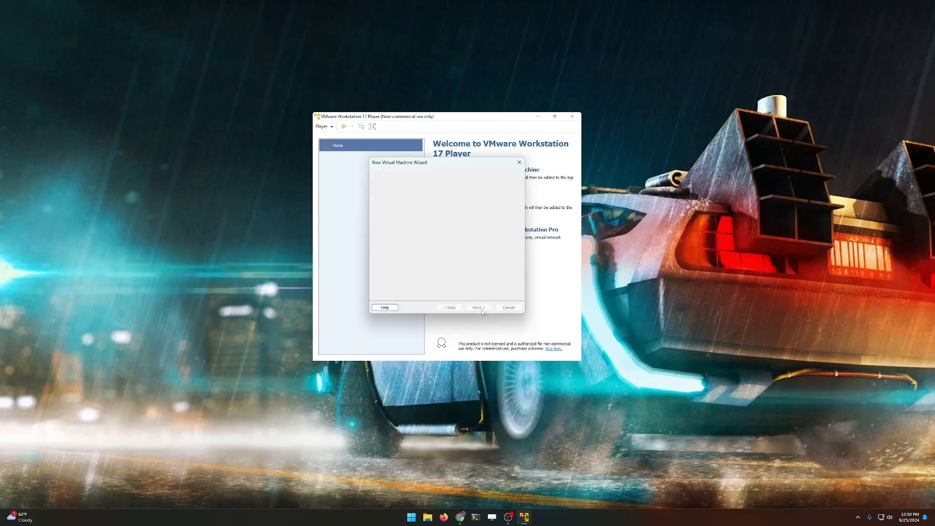
{"action": "left_click_drag", "start_coordinate": [446, 164], "coordinate": [472, 160]}
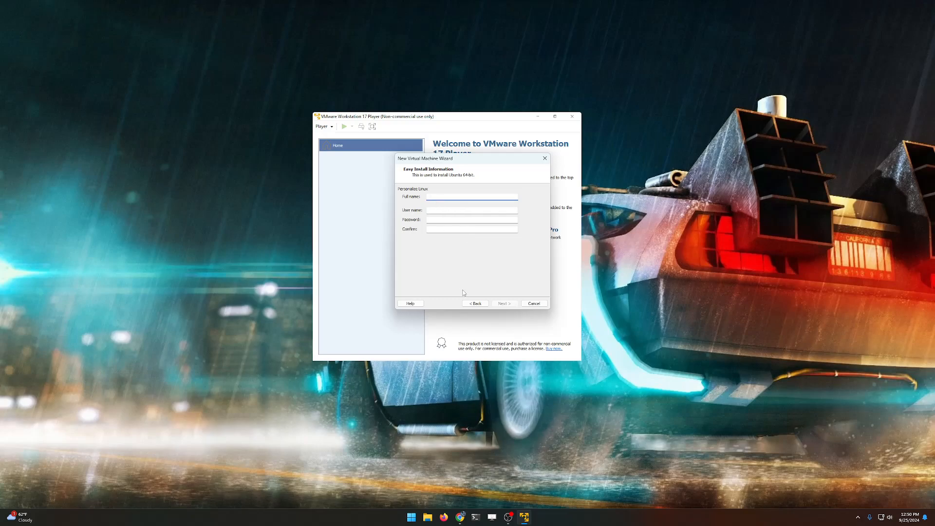
{"action": "left_click", "coordinate": [471, 303]}
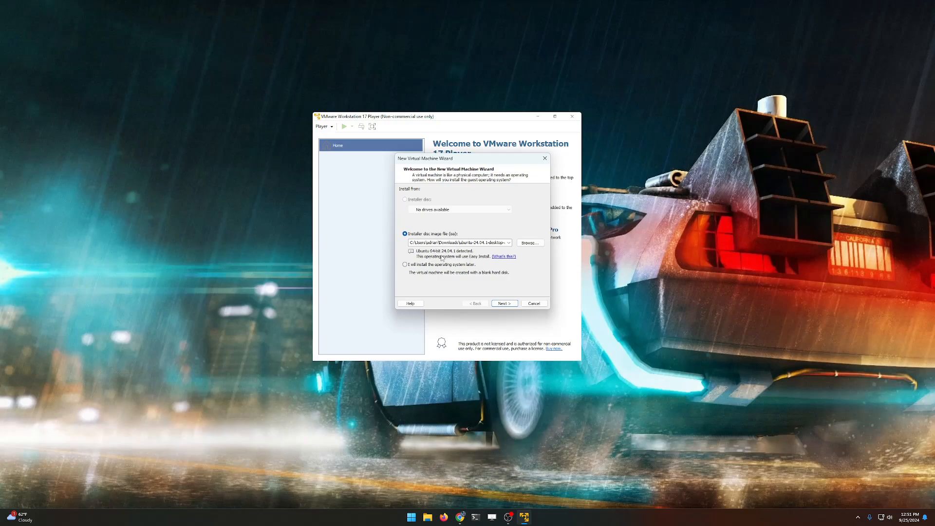
{"action": "left_click", "coordinate": [455, 265]}
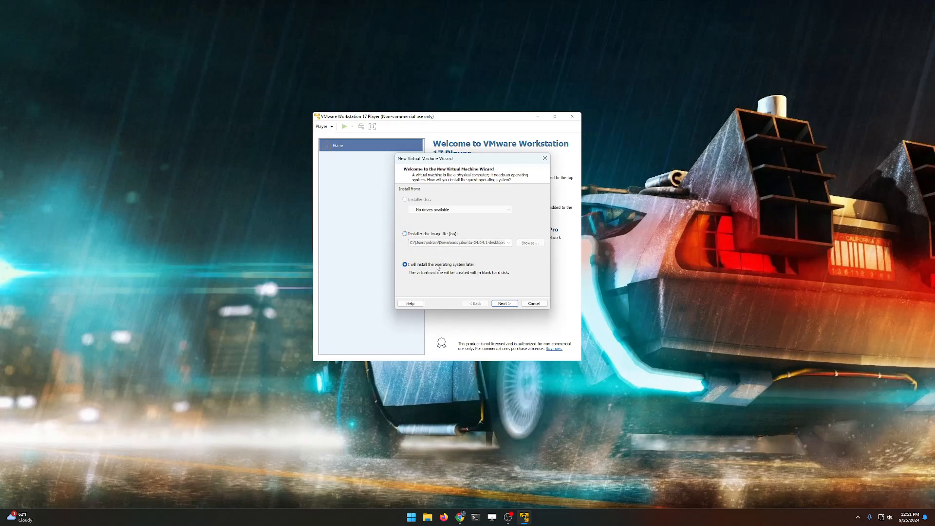
Step: Set the guest operating system to Linux with Ubuntu as the version
{"action": "left_click", "coordinate": [513, 303]}
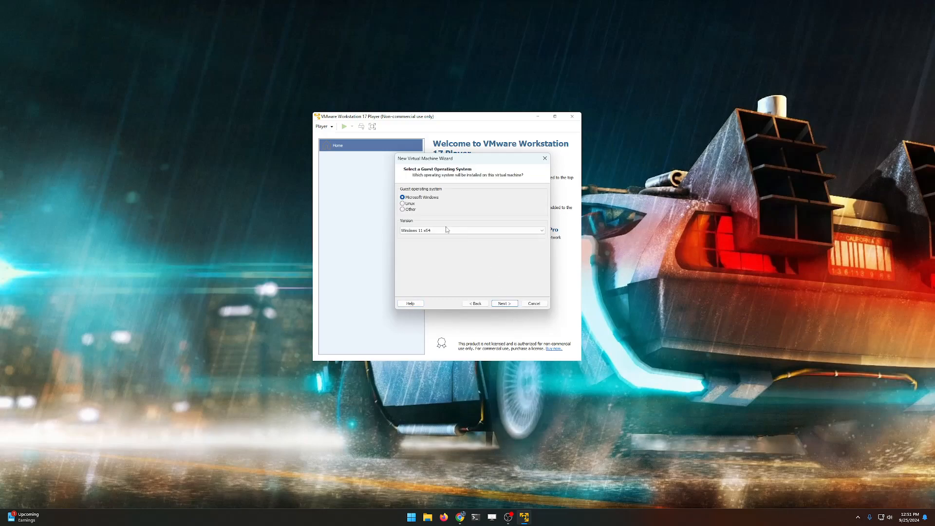
{"action": "left_click", "coordinate": [409, 204]}
{"action": "left_click", "coordinate": [466, 305]}
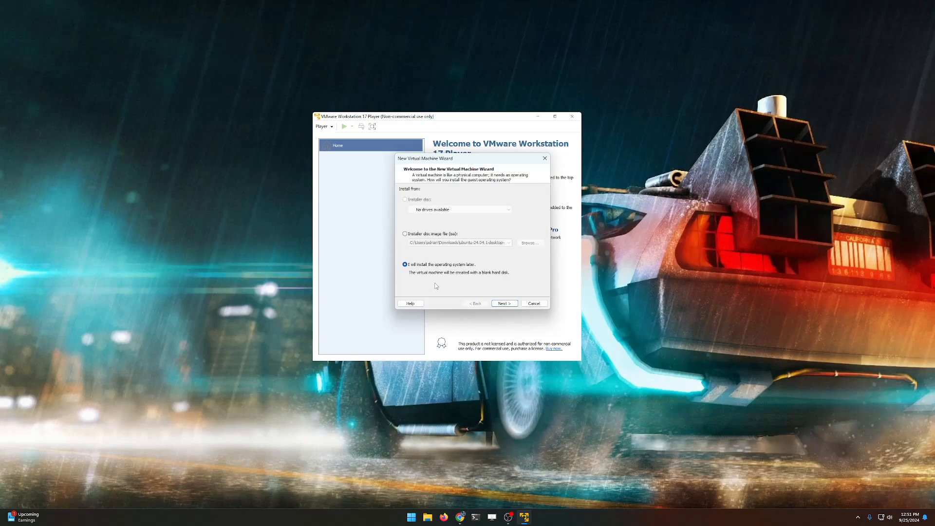
{"action": "left_click", "coordinate": [509, 304]}
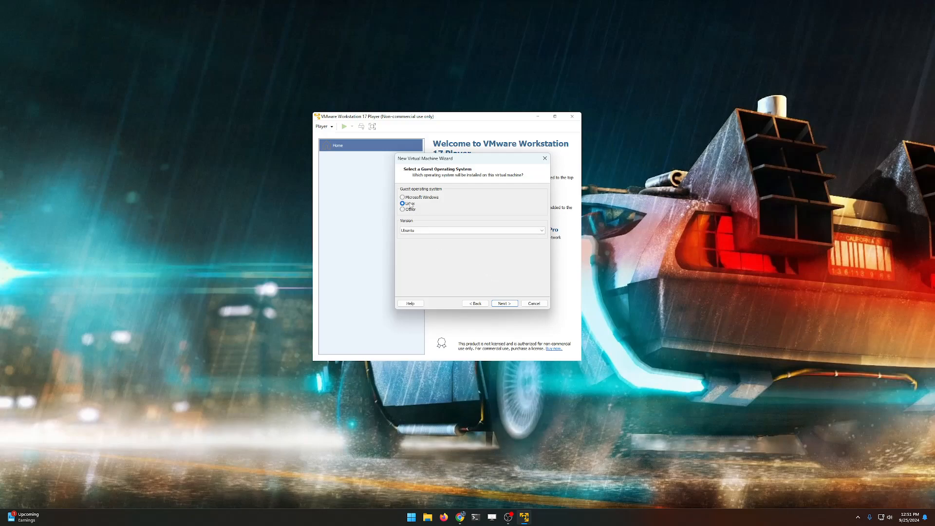
{"action": "left_click", "coordinate": [418, 230]}
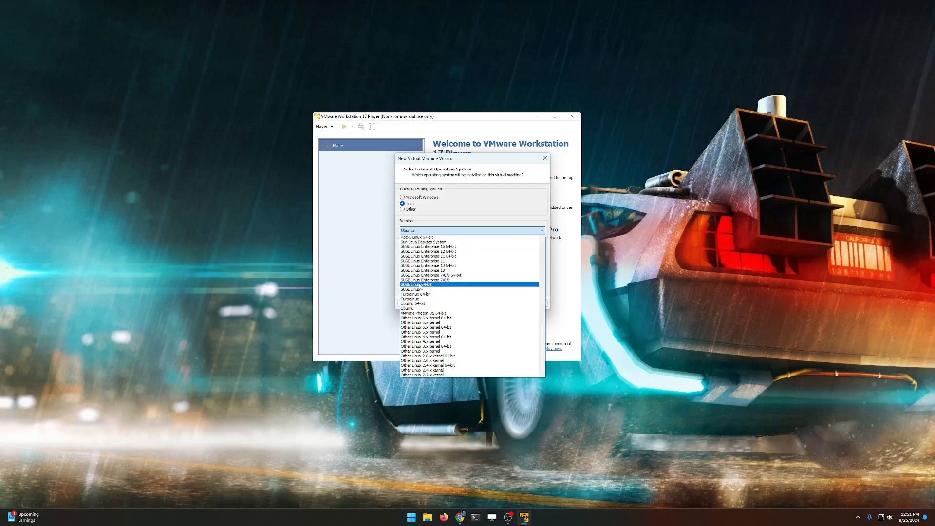
{"action": "left_click", "coordinate": [364, 252]}
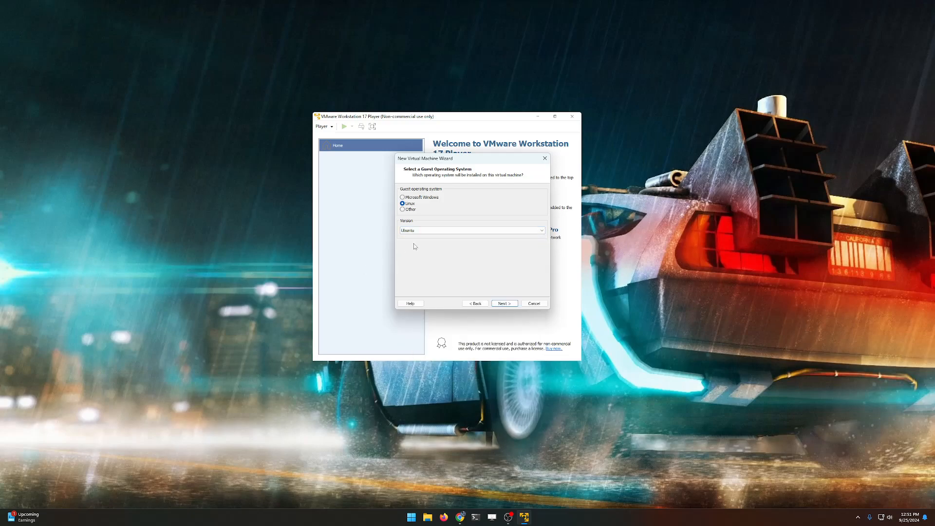
{"action": "left_click", "coordinate": [510, 303]}
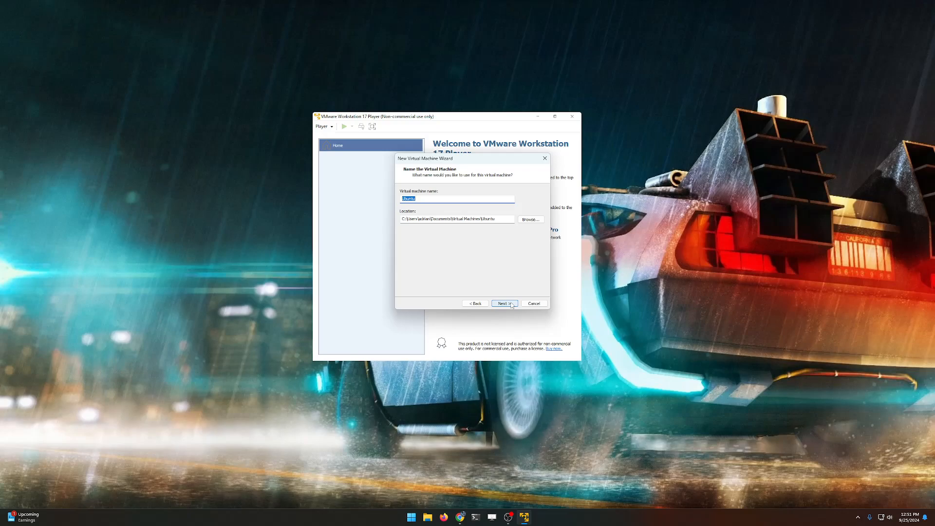
Step: Name the VM Ubuntu Desktop and give it a 50 GB disk stored as a single file
{"action": "left_click", "coordinate": [447, 202]}
{"action": "left_click", "coordinate": [505, 304]}
{"action": "left_click", "coordinate": [456, 208]}
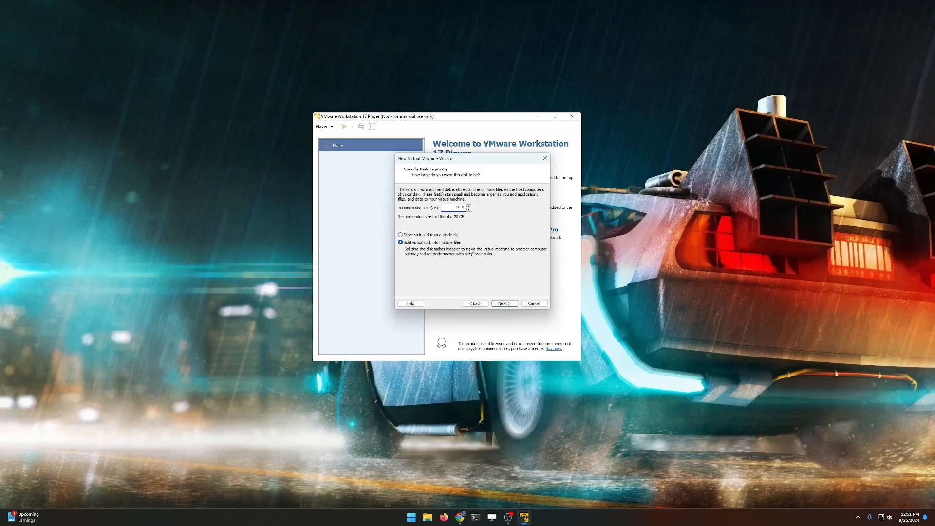
{"action": "left_click", "coordinate": [435, 234]}
{"action": "left_click", "coordinate": [505, 304]}
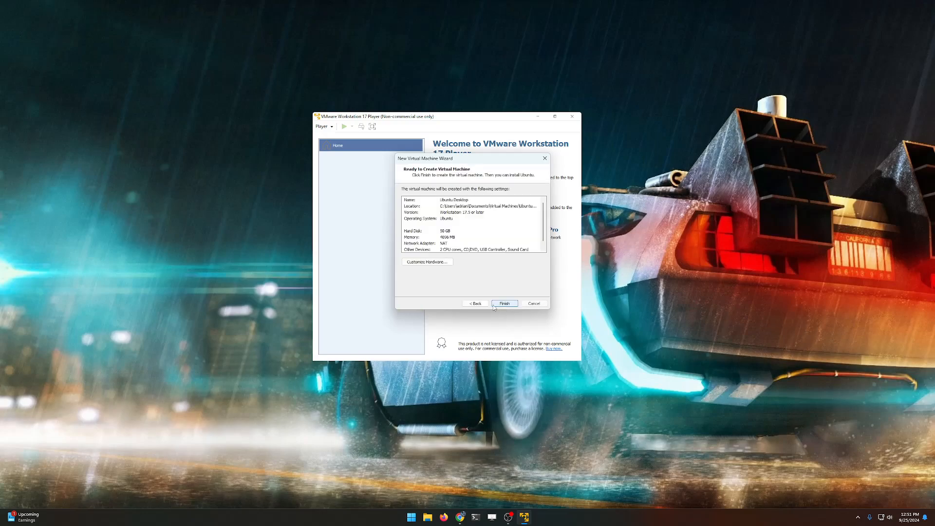
Step: In Customize Hardware, point New CD/DVD (SATA) at ubuntu-24.04.1-desktop-amd64.iso from Downloads
{"action": "left_click", "coordinate": [433, 263]}
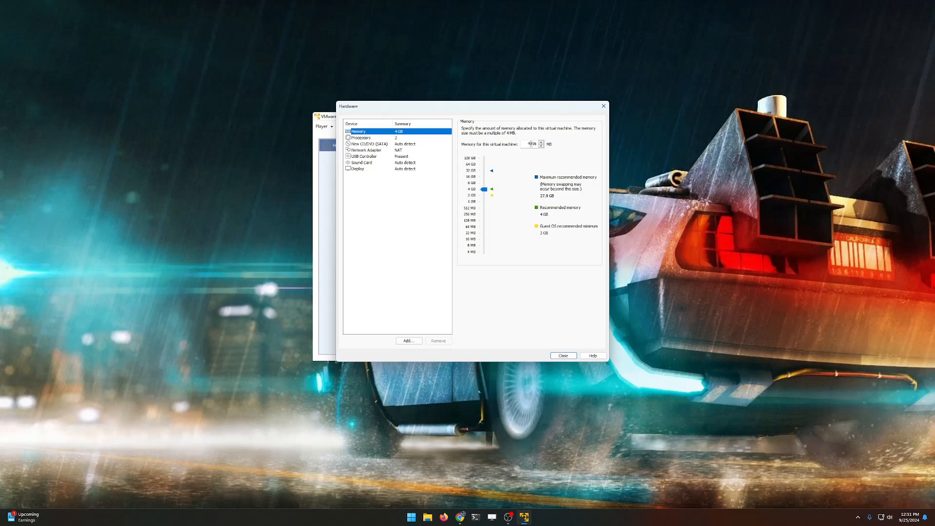
{"action": "left_click", "coordinate": [385, 139]}
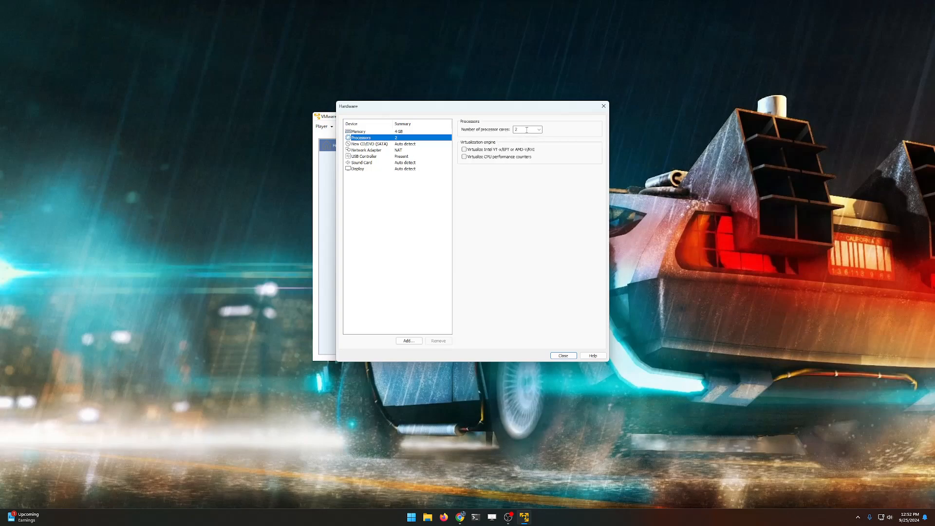
{"action": "left_click", "coordinate": [407, 144]}
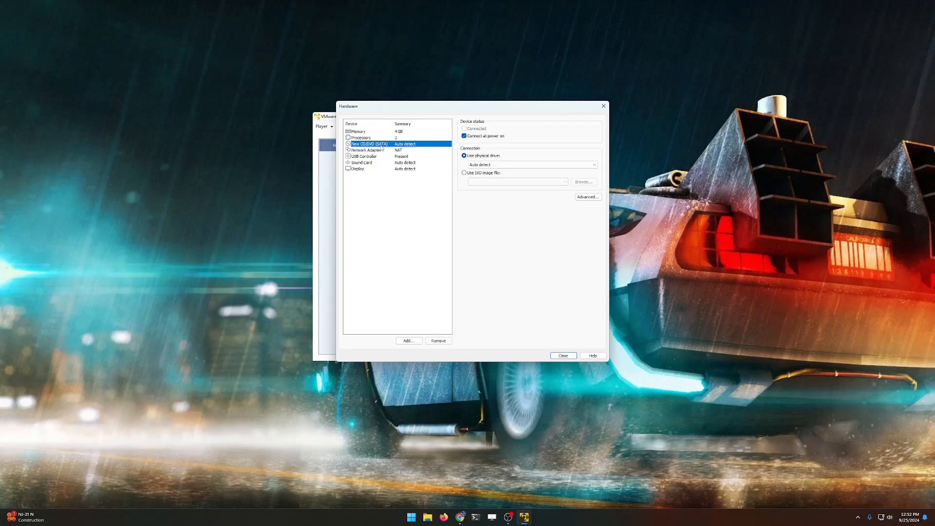
{"action": "left_click", "coordinate": [533, 165]}
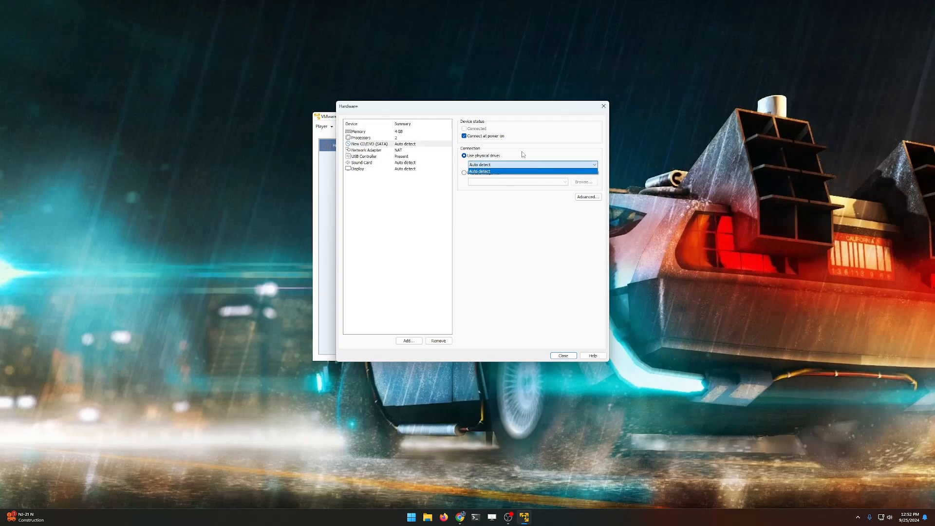
{"action": "left_click", "coordinate": [522, 151]}
{"action": "left_click", "coordinate": [481, 173]}
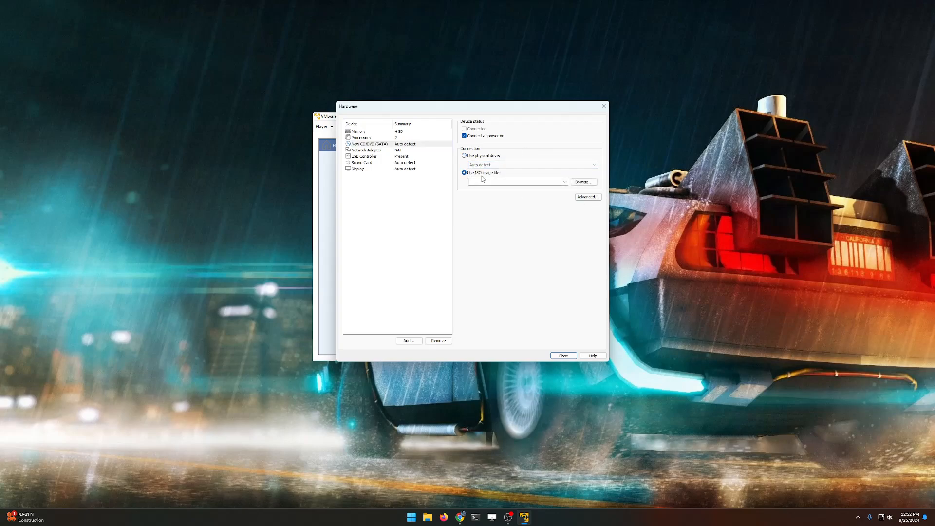
{"action": "left_click", "coordinate": [583, 182]}
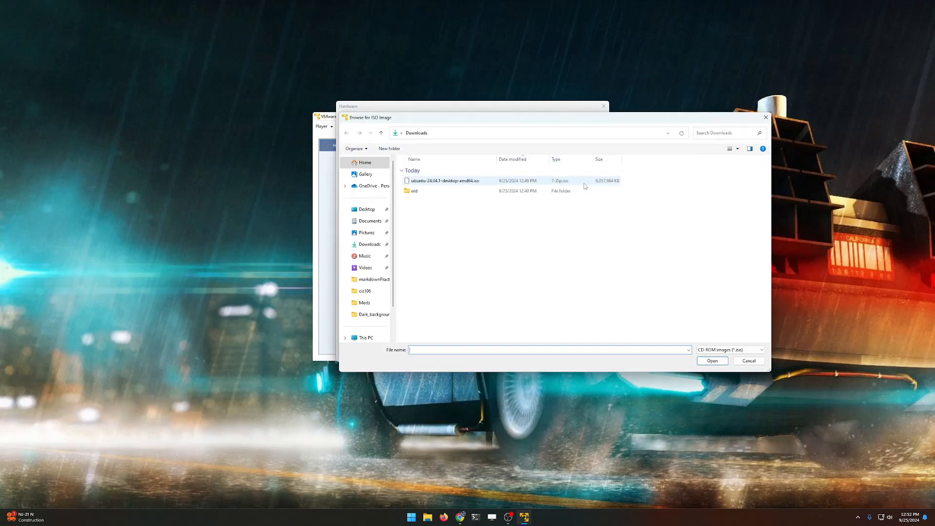
{"action": "left_click", "coordinate": [441, 181]}
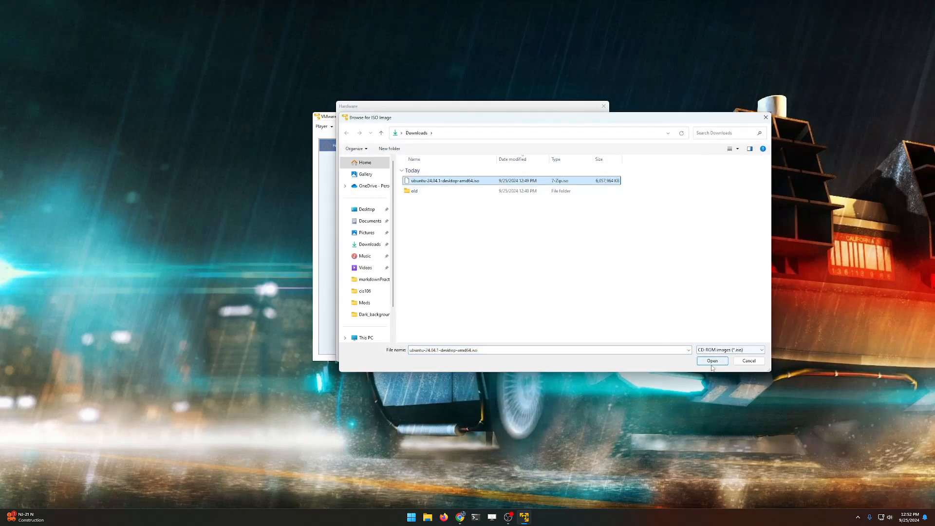
{"action": "left_click", "coordinate": [711, 361]}
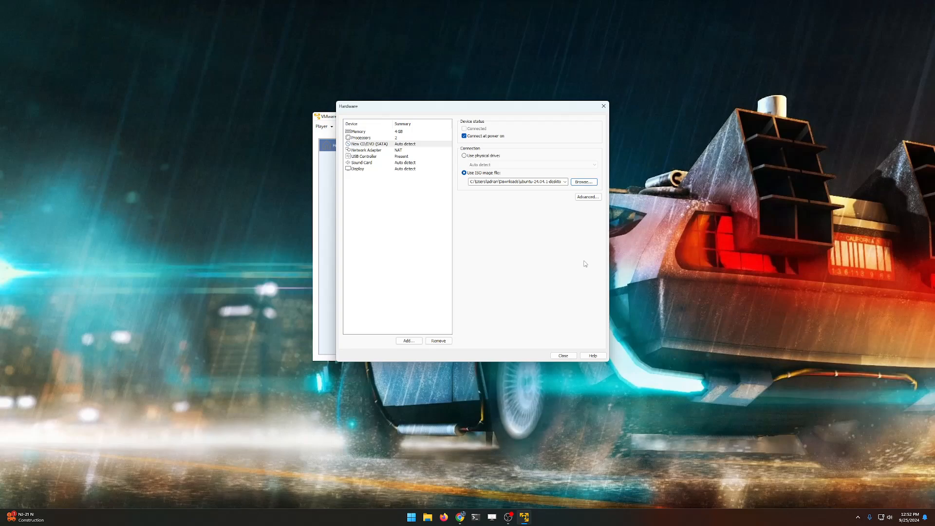
Step: Stop the sound card from connecting at power on
{"action": "left_click", "coordinate": [398, 150]}
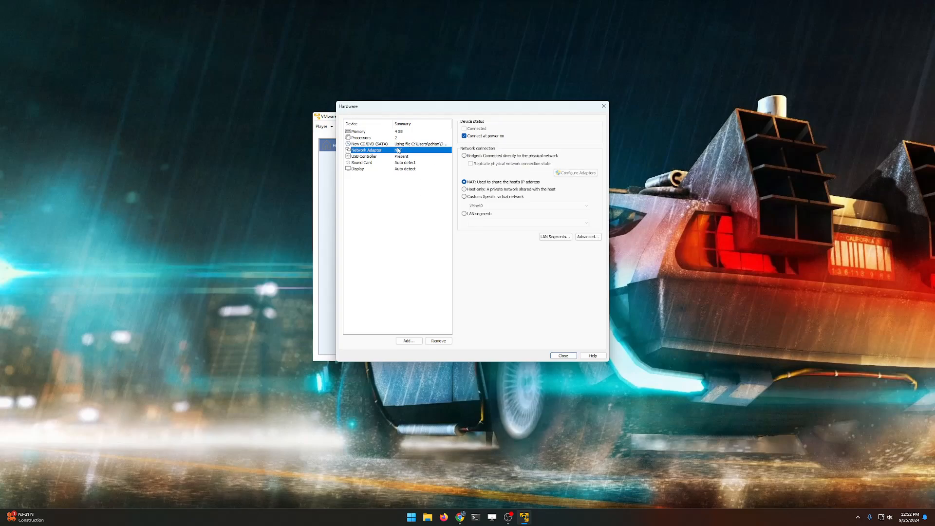
{"action": "left_click", "coordinate": [422, 156]}
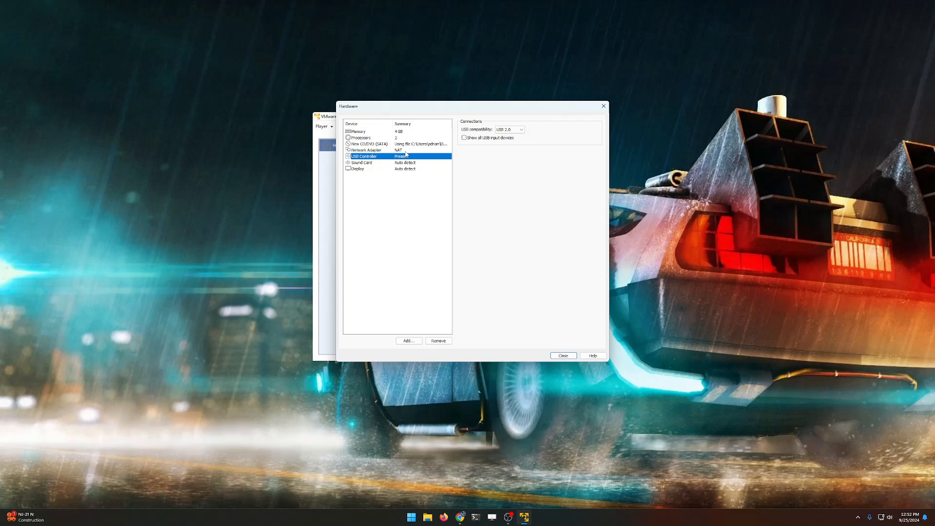
{"action": "left_click", "coordinate": [369, 164]}
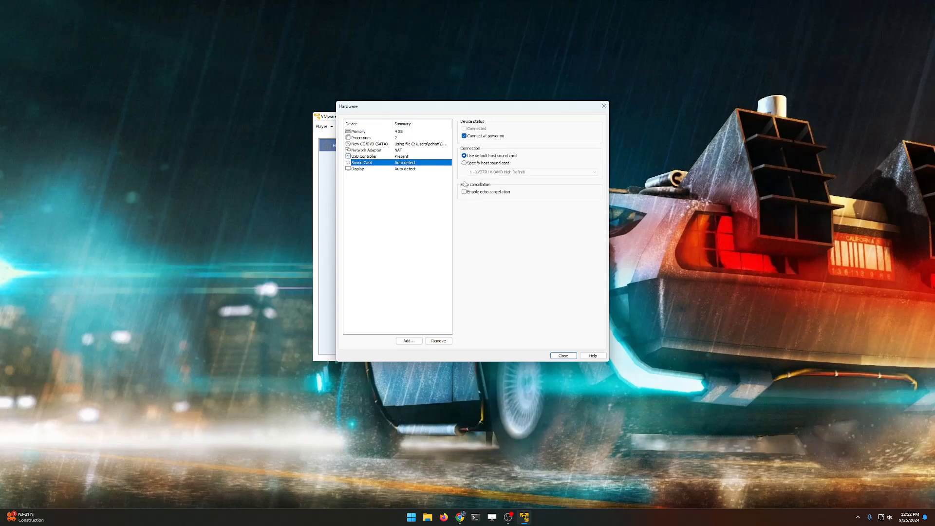
{"action": "left_click", "coordinate": [465, 136]}
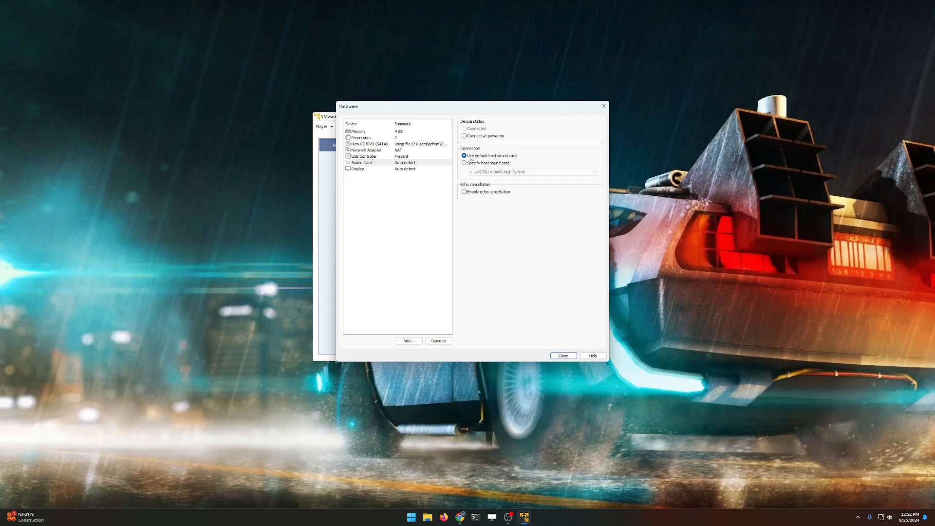
Step: Cap the display's graphics memory at 1 GB and close the Hardware settings
{"action": "left_click", "coordinate": [408, 169]}
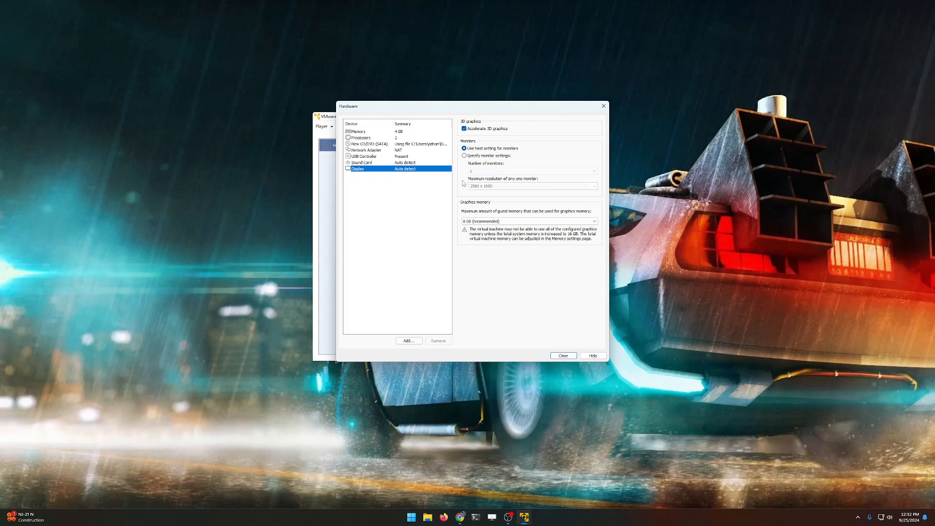
{"action": "left_click", "coordinate": [499, 222]}
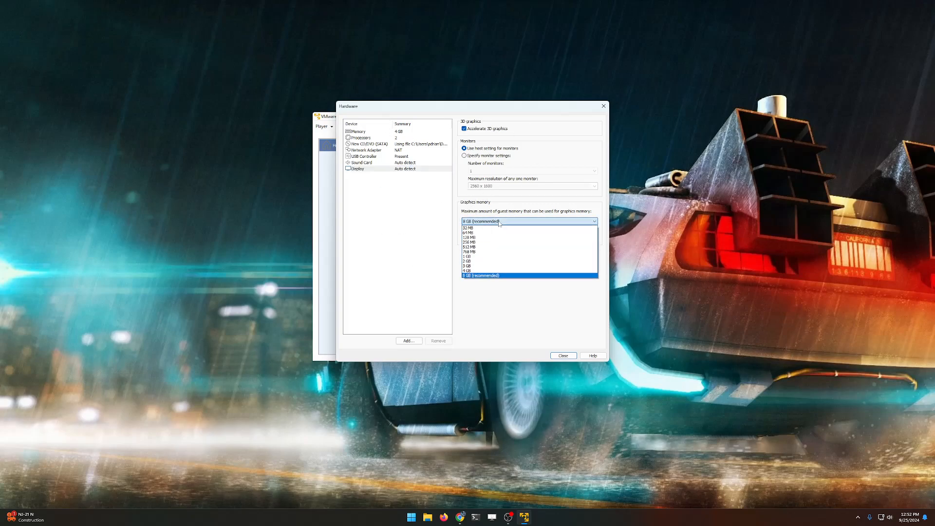
{"action": "left_click", "coordinate": [478, 257]}
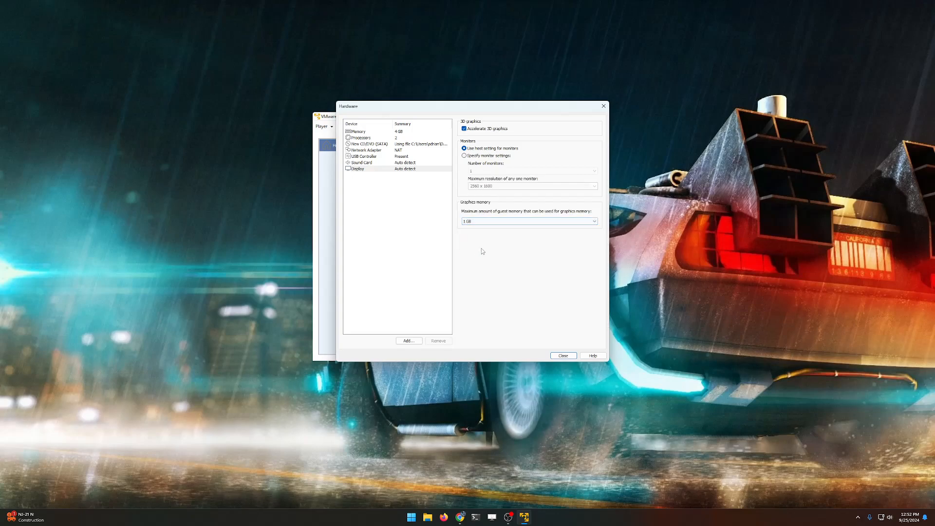
{"action": "left_click", "coordinate": [497, 220]}
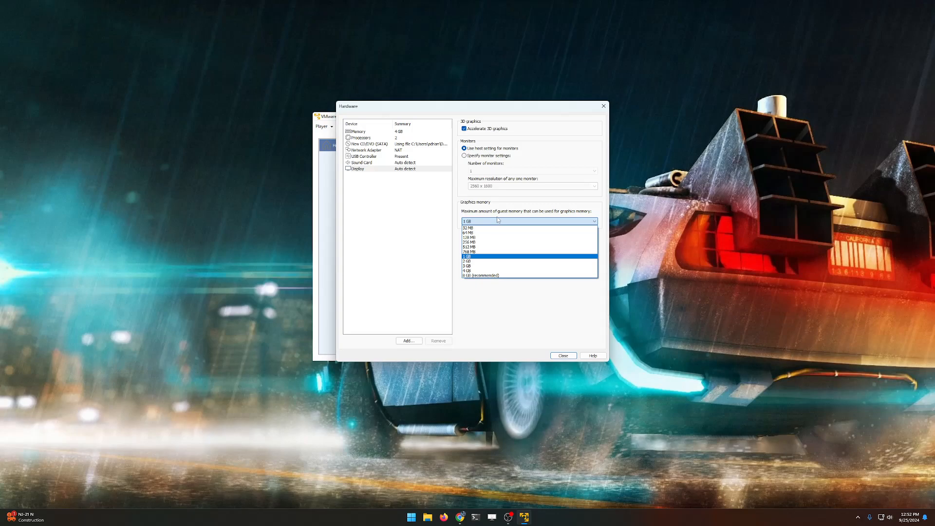
{"action": "left_click", "coordinate": [469, 257]}
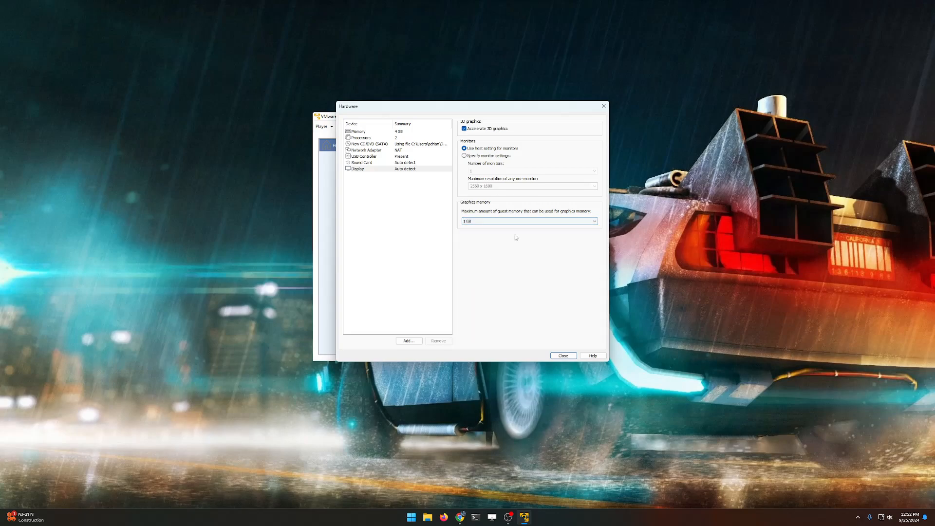
{"action": "left_click", "coordinate": [372, 138]}
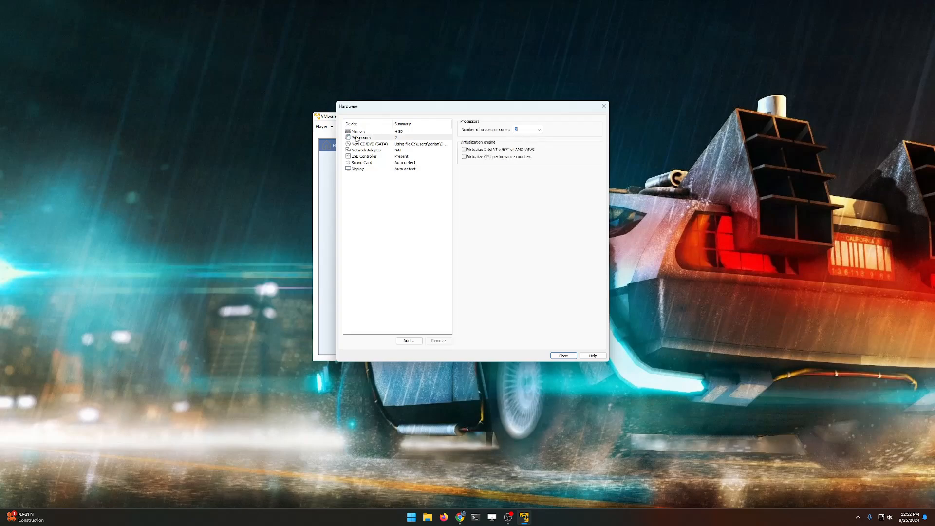
{"action": "left_click", "coordinate": [370, 132]}
{"action": "left_click", "coordinate": [563, 356]}
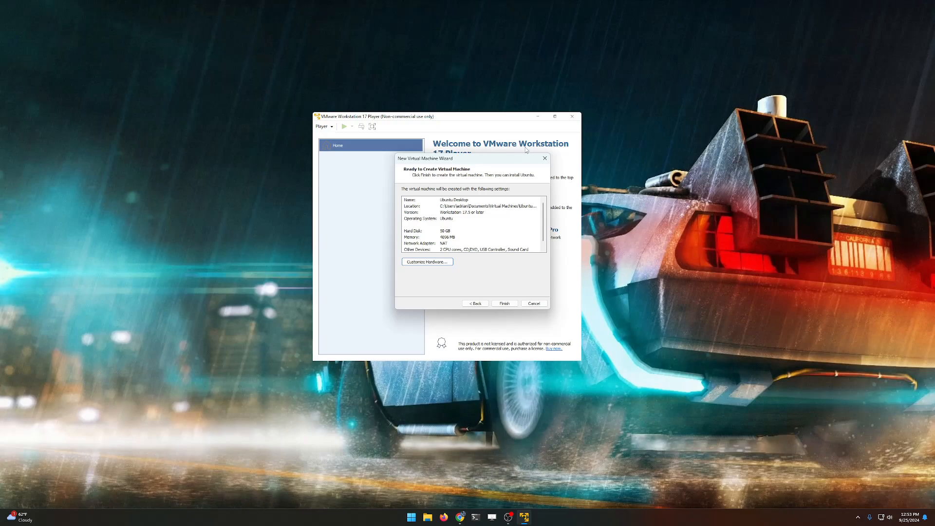
Step: Finish the wizard and power on the new Ubuntu Desktop VM
{"action": "left_click", "coordinate": [504, 303]}
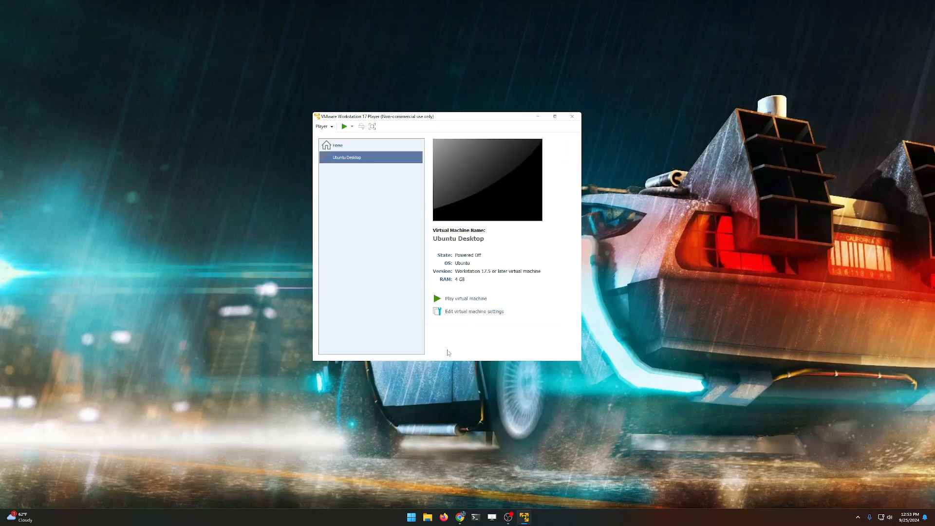
{"action": "left_click", "coordinate": [461, 301]}
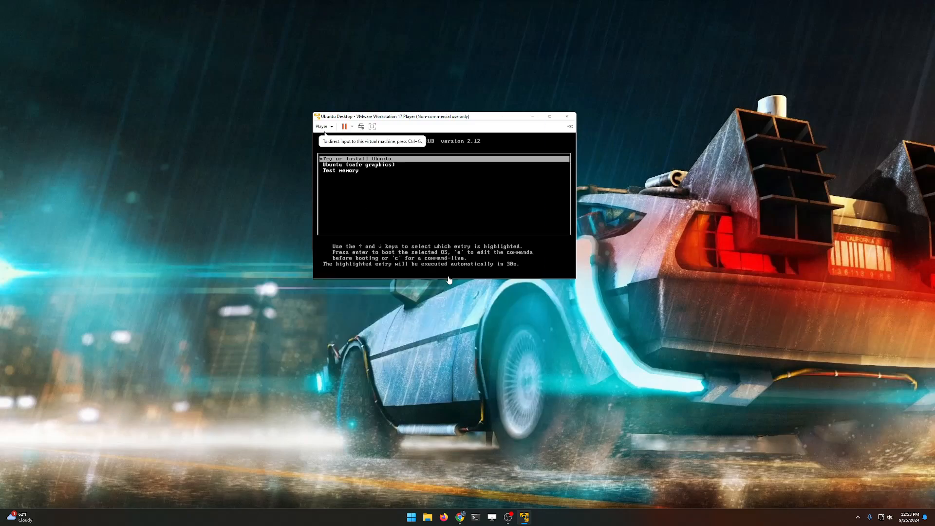
Step: Boot Try or Install Ubuntu, keeping English, US keyboard and defaults, through to app selection
{"action": "left_click", "coordinate": [449, 276]}
{"action": "key", "text": "Return"}
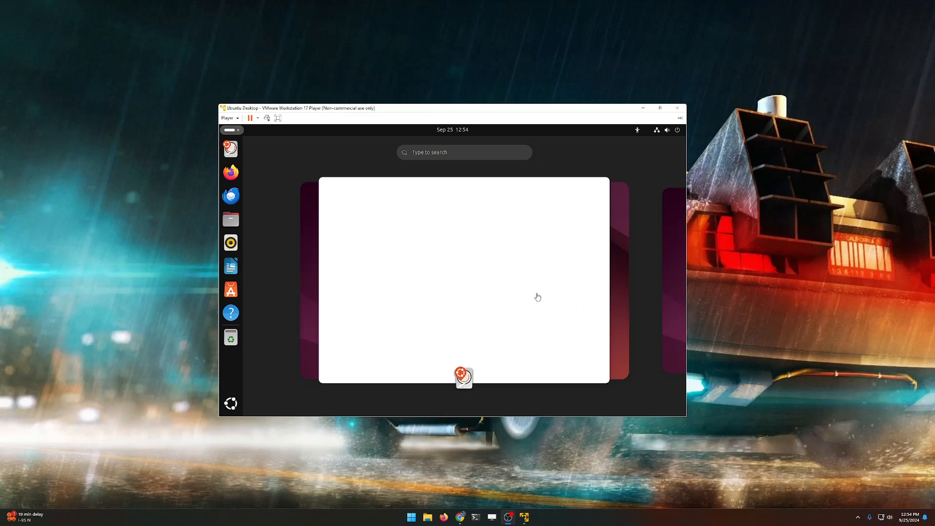
{"action": "left_click", "coordinate": [498, 279]}
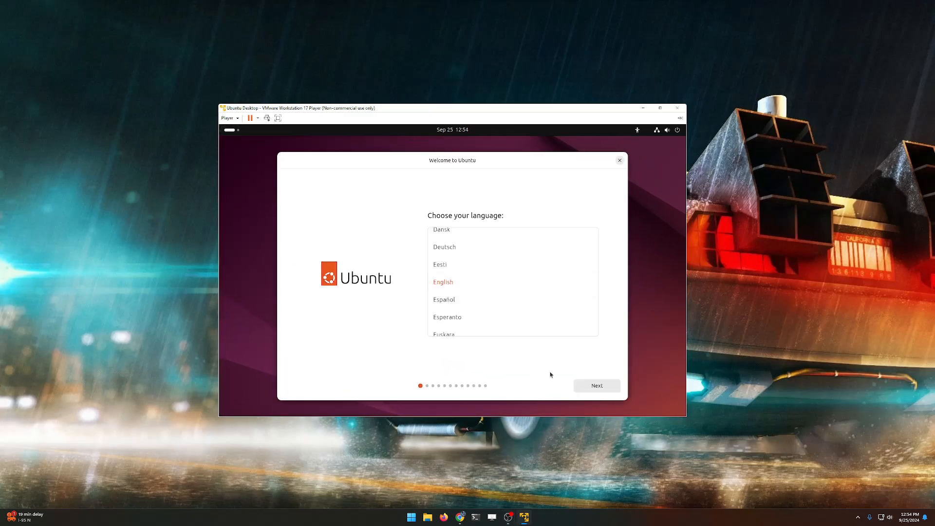
{"action": "left_click", "coordinate": [594, 390]}
{"action": "left_click", "coordinate": [593, 388]}
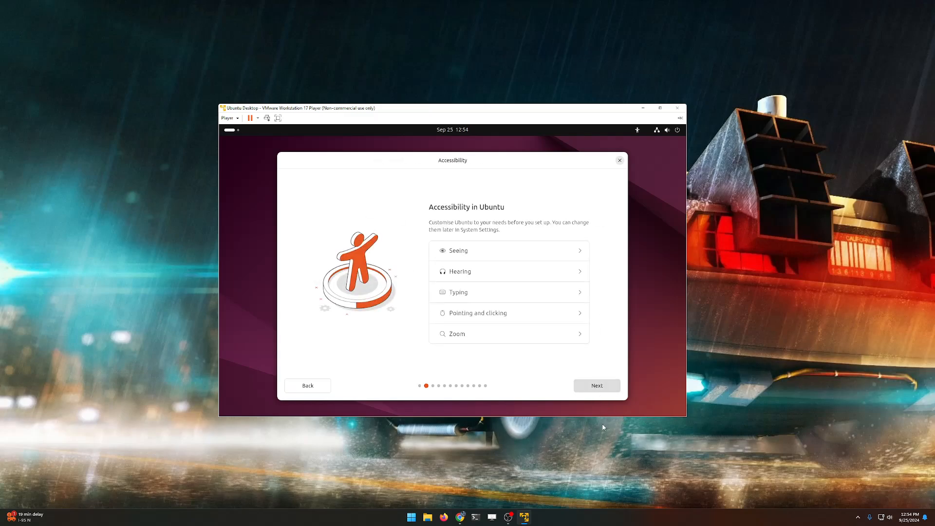
{"action": "left_click", "coordinate": [595, 386]}
{"action": "left_click", "coordinate": [598, 387]}
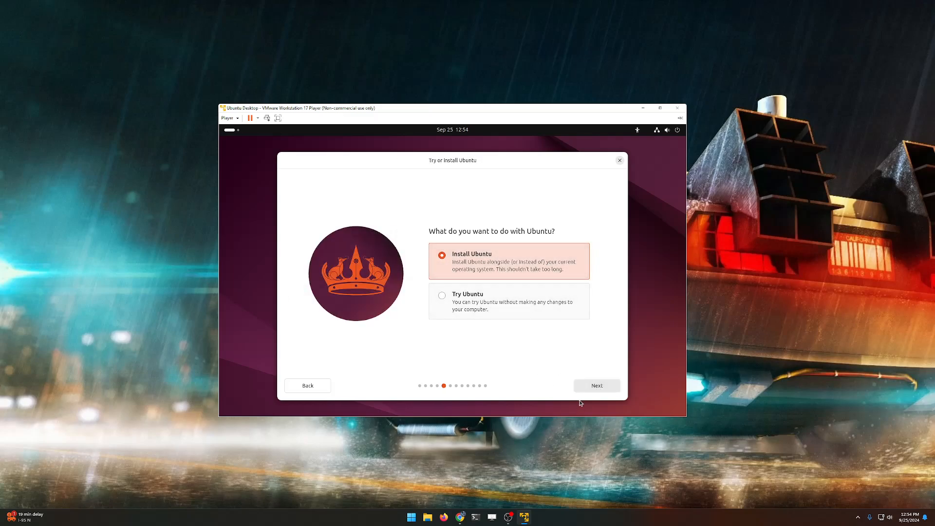
{"action": "left_click", "coordinate": [590, 389]}
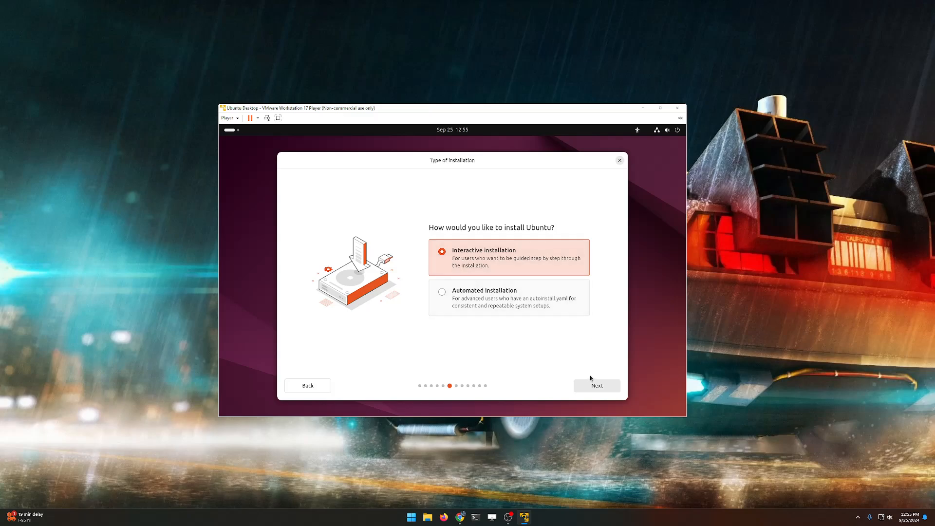
{"action": "left_click", "coordinate": [600, 384]}
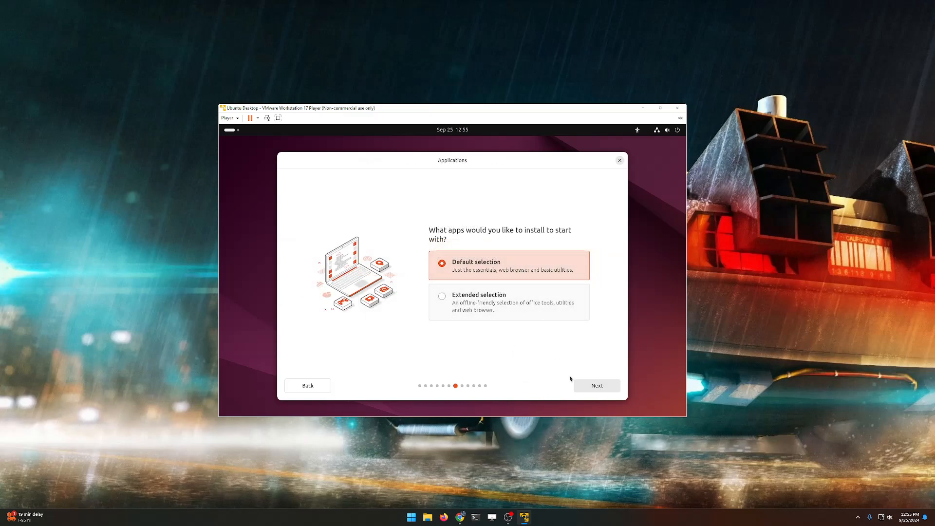
Step: Keep default apps, enable third-party graphics/Wi-Fi and media format support, and choose Erase disk
{"action": "left_click", "coordinate": [590, 387]}
{"action": "left_click", "coordinate": [441, 276]}
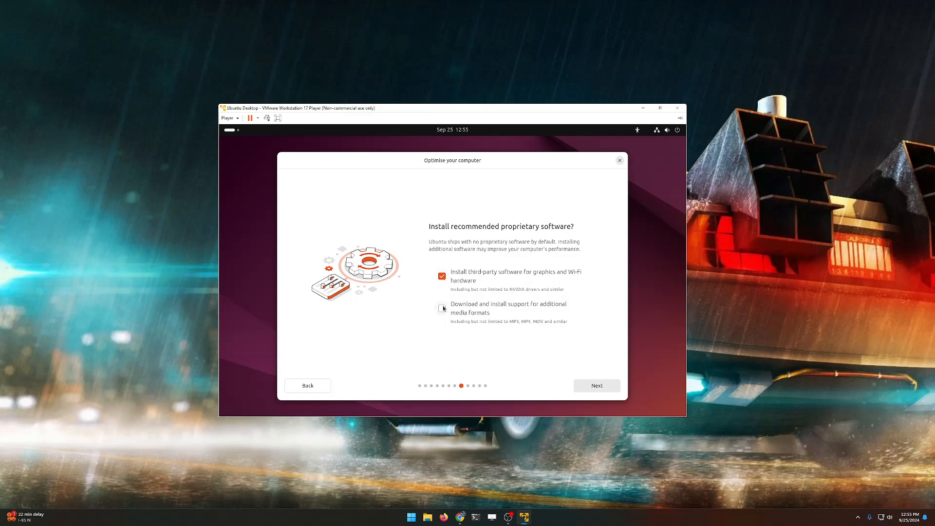
{"action": "left_click", "coordinate": [441, 308]}
{"action": "left_click", "coordinate": [584, 387]}
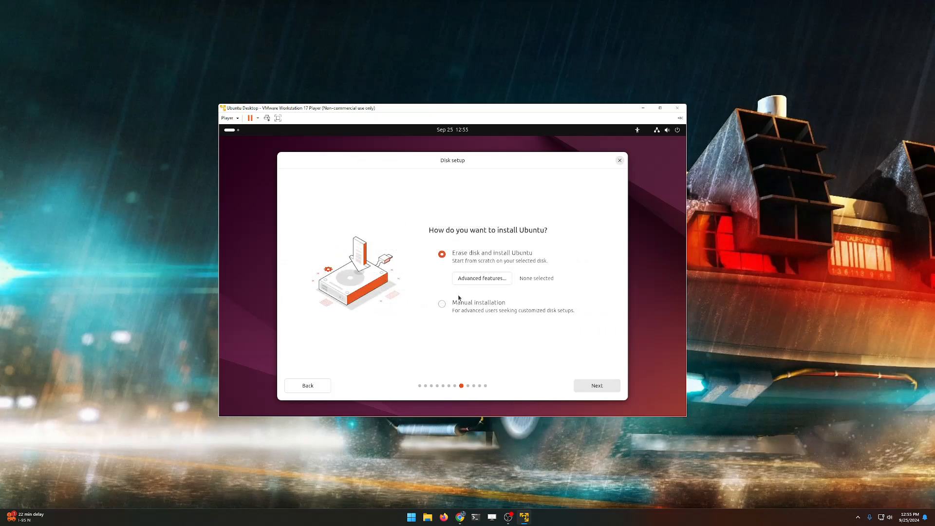
{"action": "left_click", "coordinate": [582, 384]}
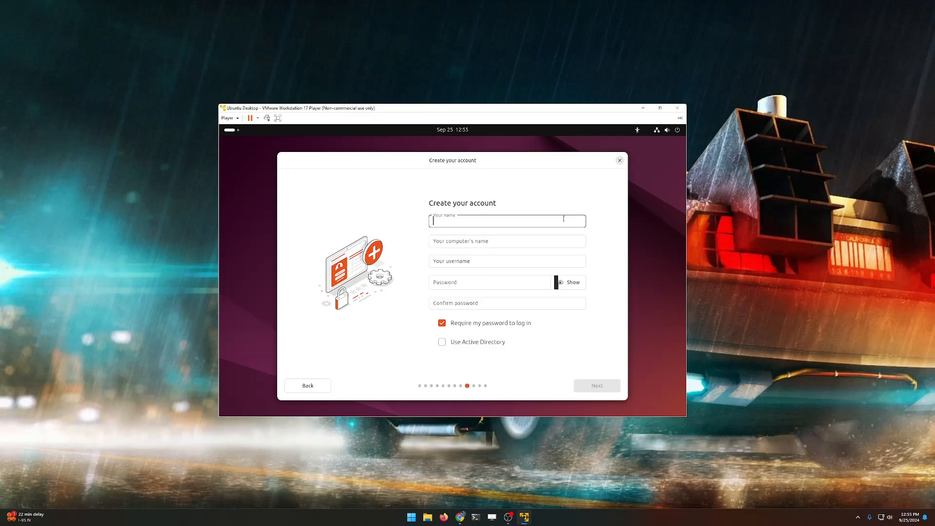
Step: Power off the Ubuntu VM from its quick settings menu
{"action": "left_click", "coordinate": [675, 130]}
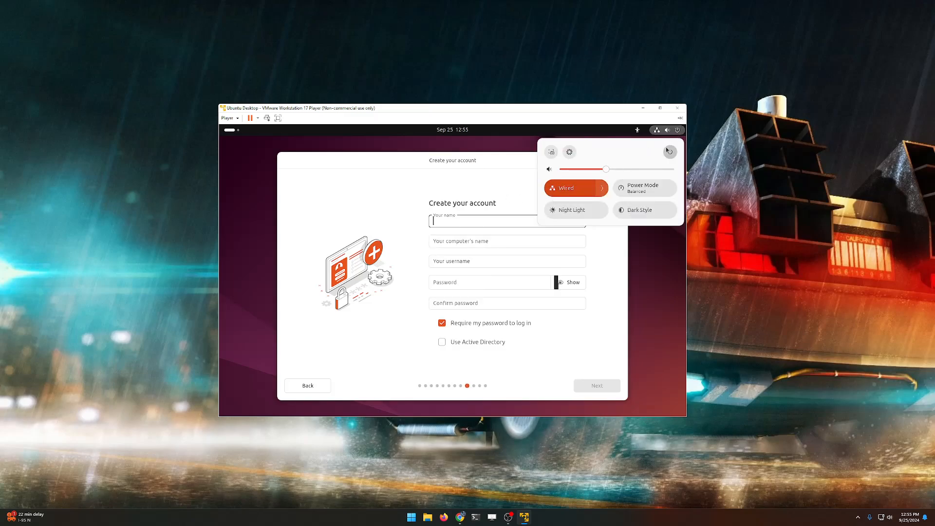
{"action": "left_click", "coordinate": [669, 151]}
{"action": "left_click", "coordinate": [573, 221]}
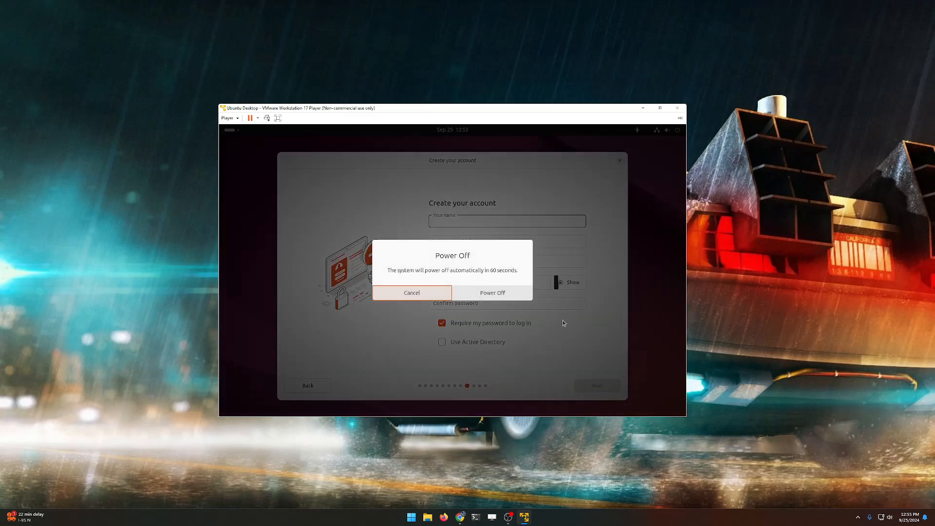
{"action": "left_click", "coordinate": [489, 293]}
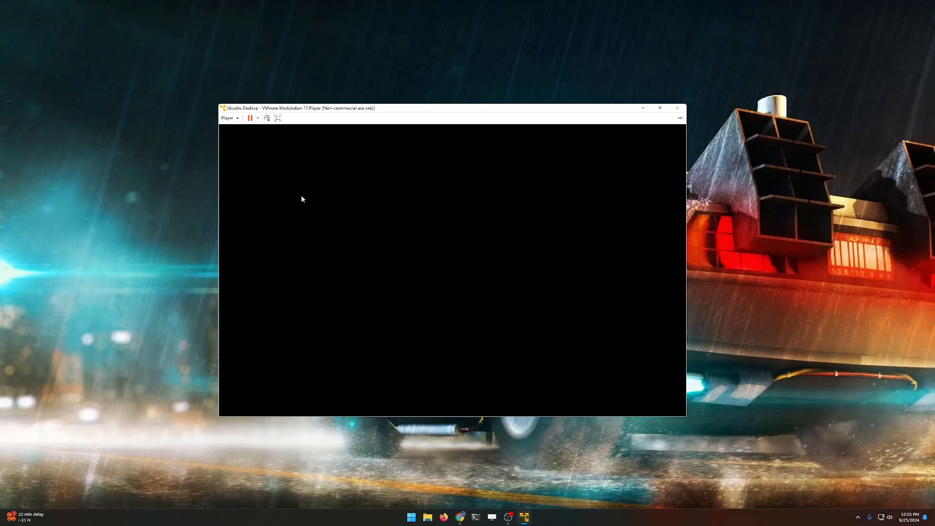
{"action": "left_click", "coordinate": [502, 299]}
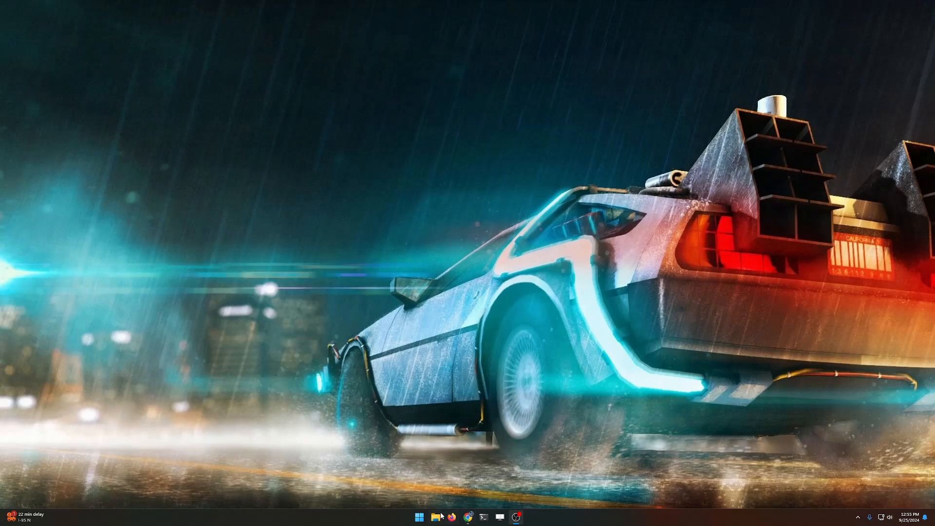
Step: Relaunch VMware Workstation 17 Player by searching 'vmware' in Windows
{"action": "left_click", "coordinate": [416, 514]}
{"action": "type", "text": "vmware"}
{"action": "key", "text": "Return"}
Step: Uncheck Accelerate 3D graphics in the Ubuntu Desktop VM's Display settings and save
{"action": "left_click", "coordinate": [146, 150]}
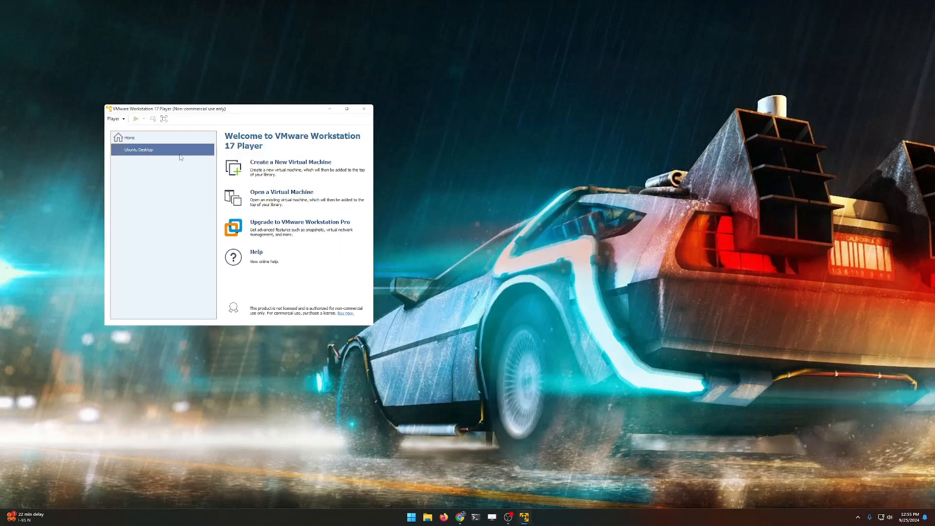
{"action": "left_click", "coordinate": [160, 149]}
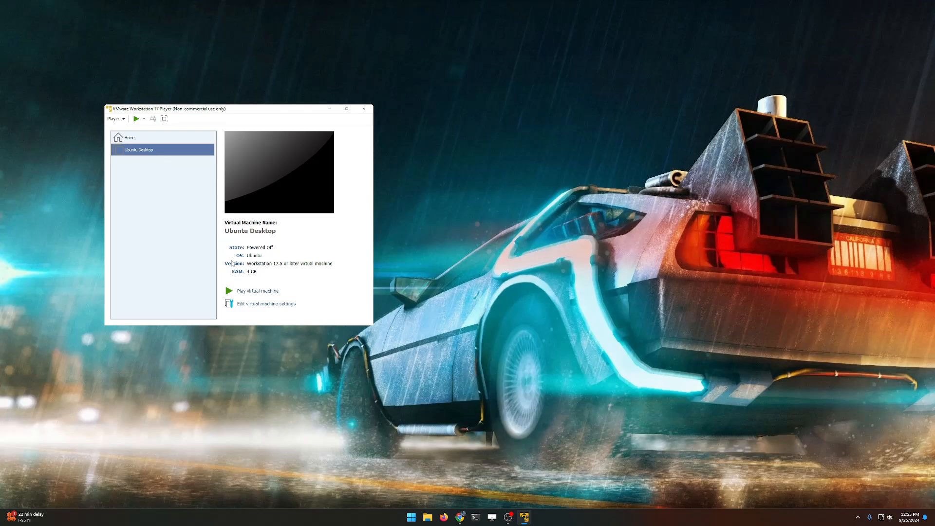
{"action": "left_click", "coordinate": [250, 303]}
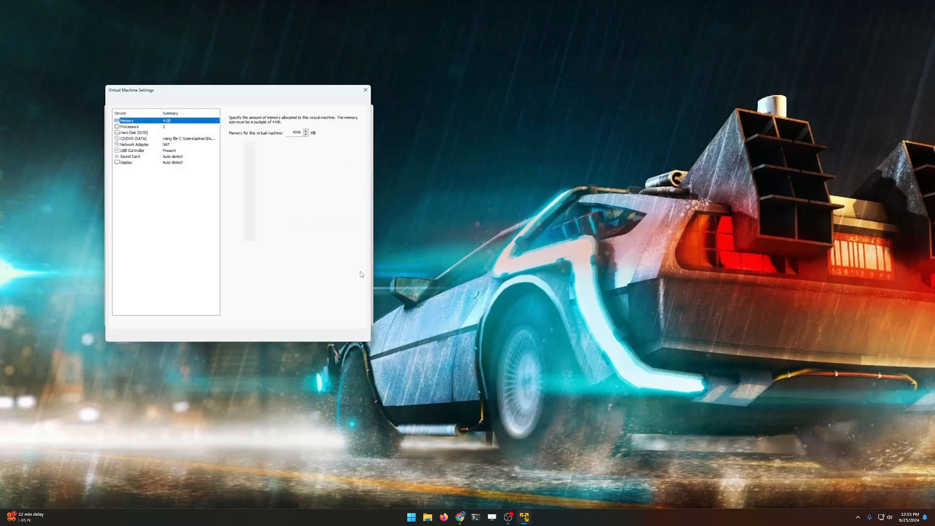
{"action": "left_click_drag", "start_coordinate": [311, 86], "coordinate": [452, 102]}
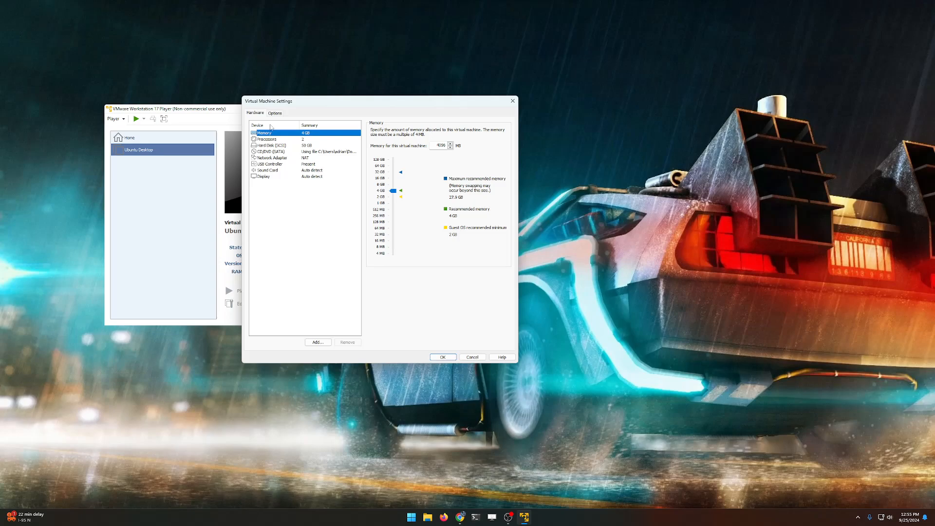
{"action": "left_click", "coordinate": [266, 177]}
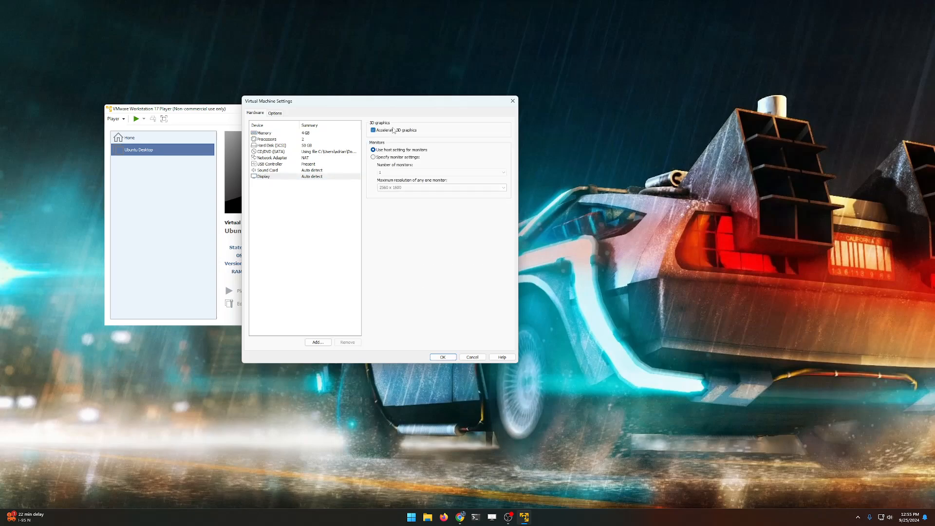
{"action": "left_click", "coordinate": [393, 130]}
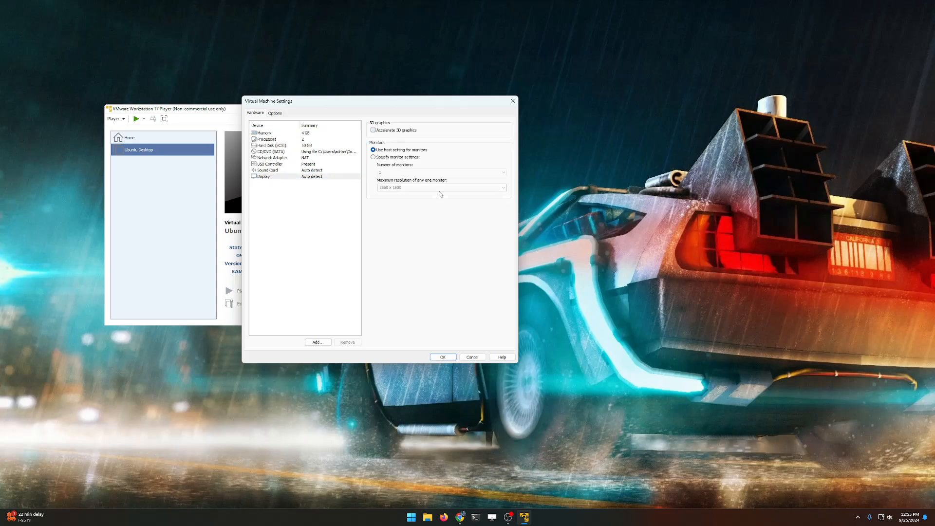
{"action": "left_click", "coordinate": [441, 357]}
Step: Power on the VM and boot the Try or Install Ubuntu entry
{"action": "left_click", "coordinate": [257, 291]}
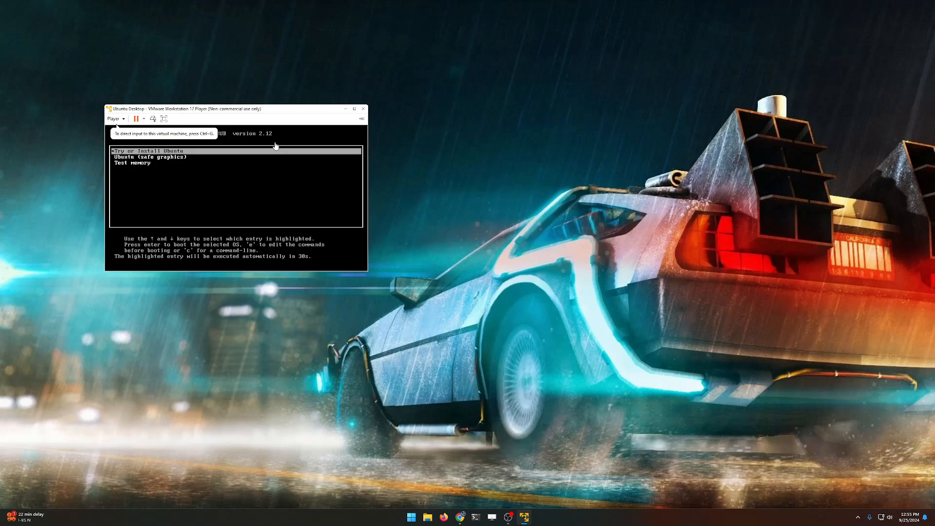
{"action": "left_click", "coordinate": [274, 144]}
{"action": "key", "text": "Return"}
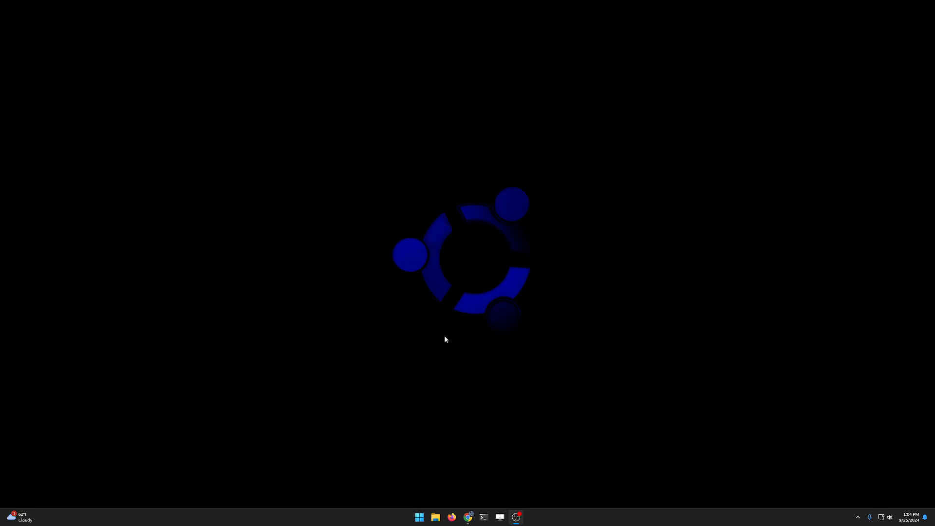
Step: Relaunch VMware Workstation 17 Player by searching 'vm' in Windows
{"action": "left_click", "coordinate": [419, 516]}
{"action": "type", "text": "vm"}
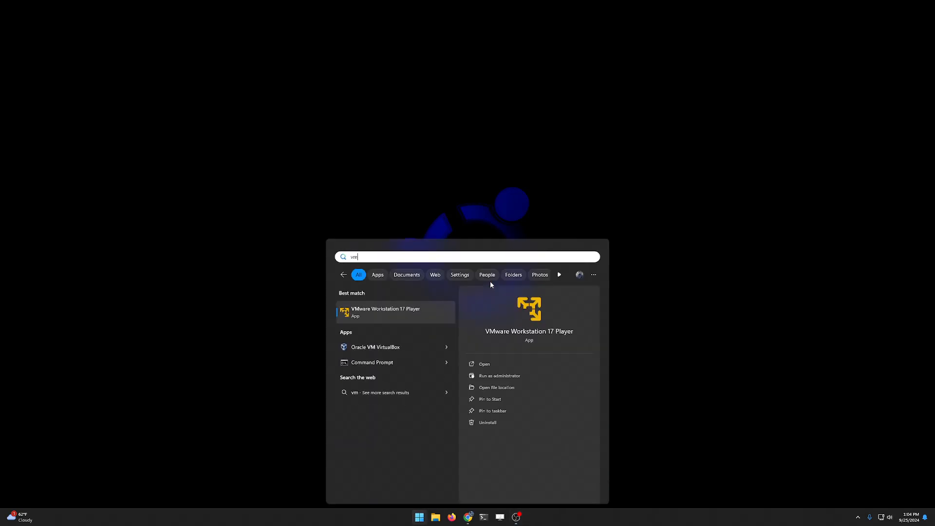
{"action": "key", "text": "Return"}
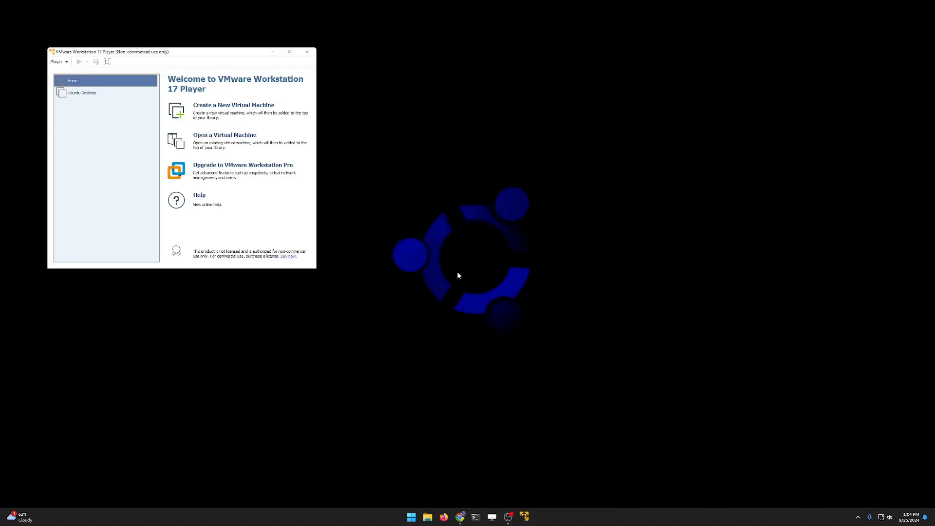
Step: Review the Ubuntu Desktop VM's Display settings, then start the VM
{"action": "left_click_drag", "start_coordinate": [234, 54], "coordinate": [430, 98]}
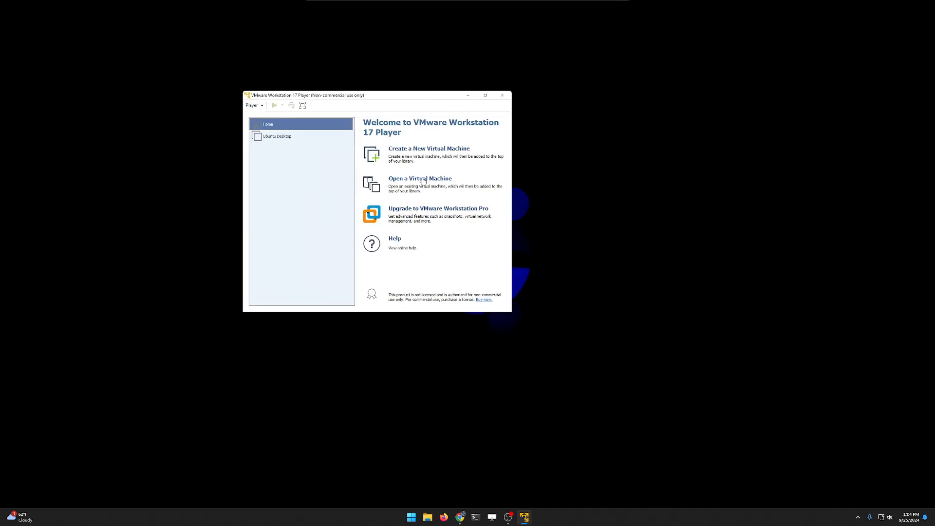
{"action": "left_click", "coordinate": [274, 140]}
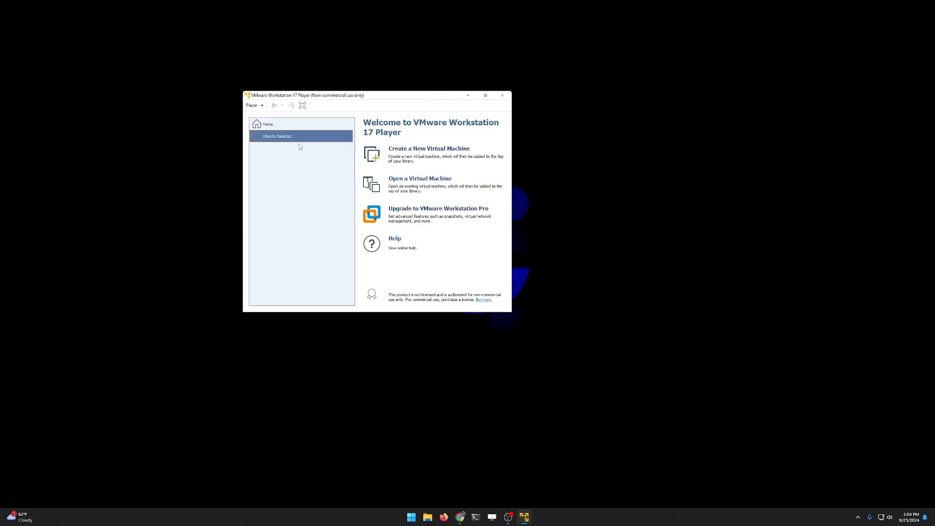
{"action": "left_click", "coordinate": [419, 292]}
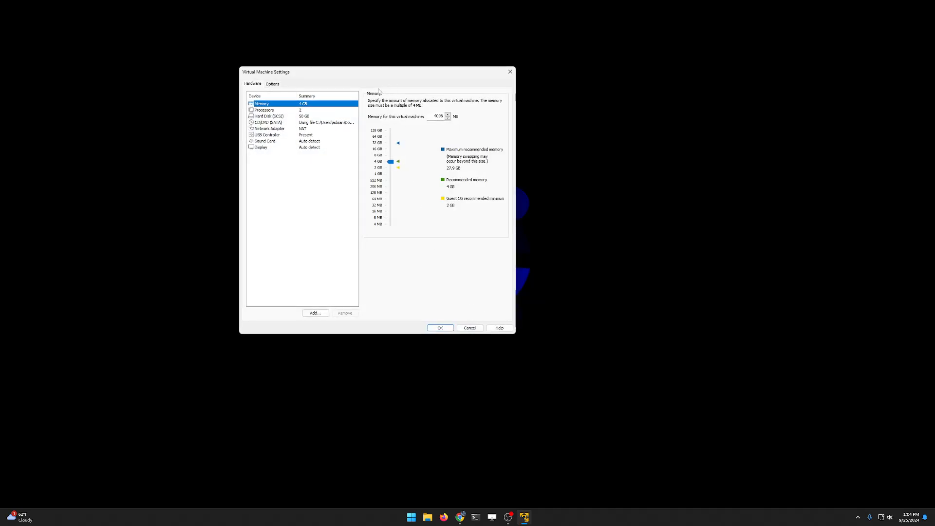
{"action": "left_click", "coordinate": [267, 149]}
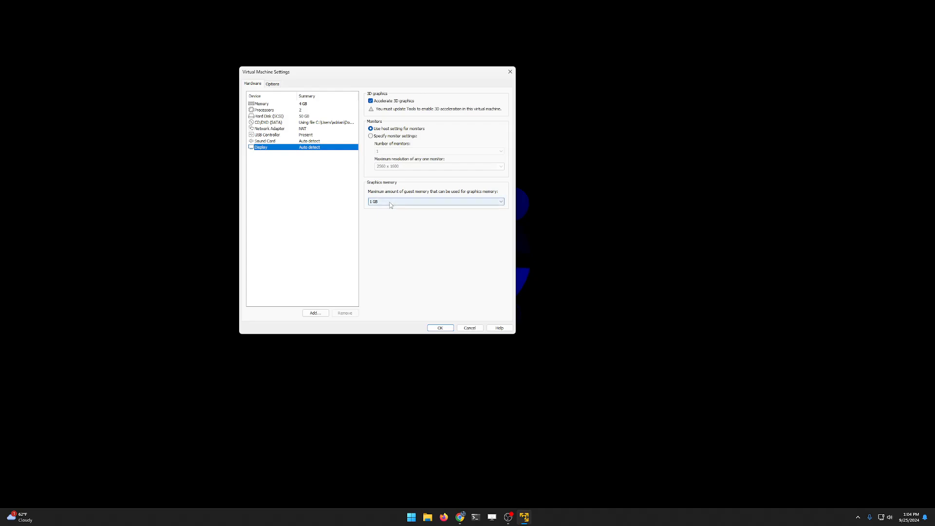
{"action": "left_click", "coordinate": [440, 327]}
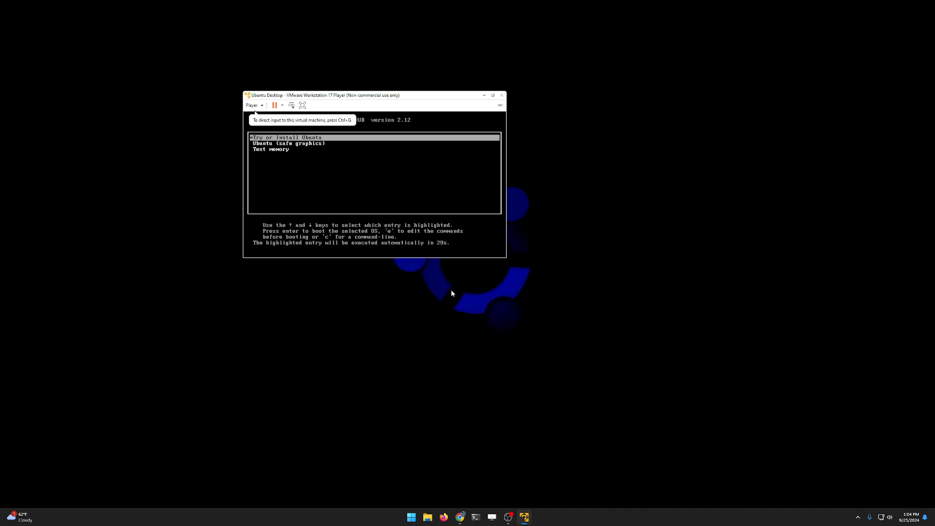
Step: Boot the Ubuntu (safe graphics) entry from the GRUB menu
{"action": "left_click", "coordinate": [337, 162]}
{"action": "key", "text": "Down"}
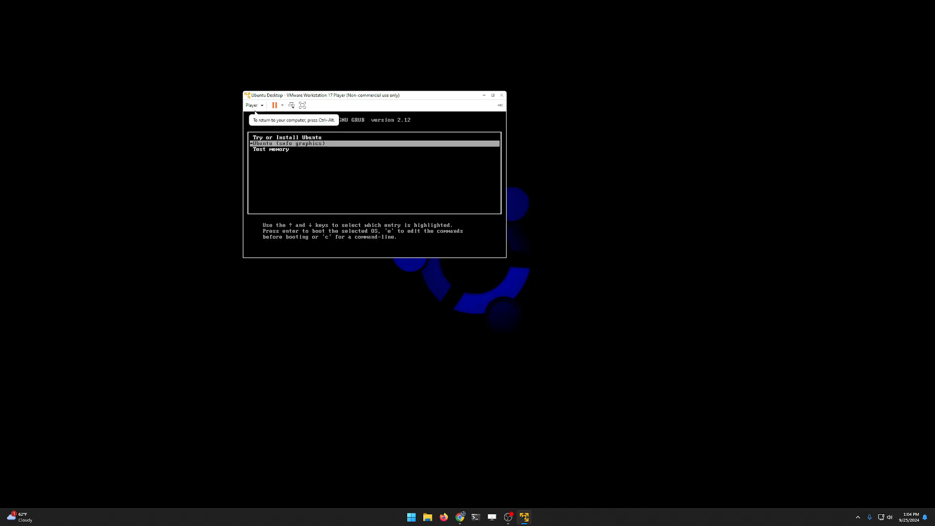
{"action": "key", "text": "Return"}
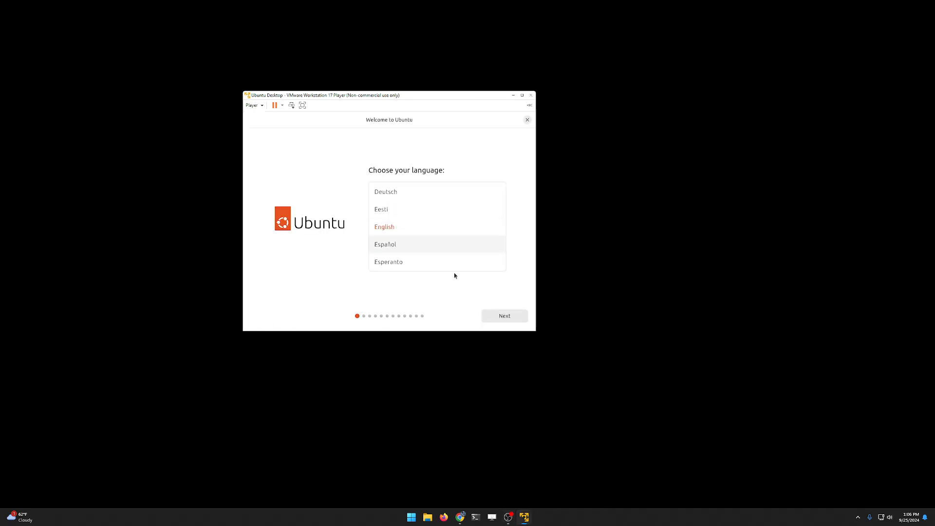
Step: Accept English, US keyboard, wired connection, interactive install and default apps
{"action": "left_click", "coordinate": [496, 315]}
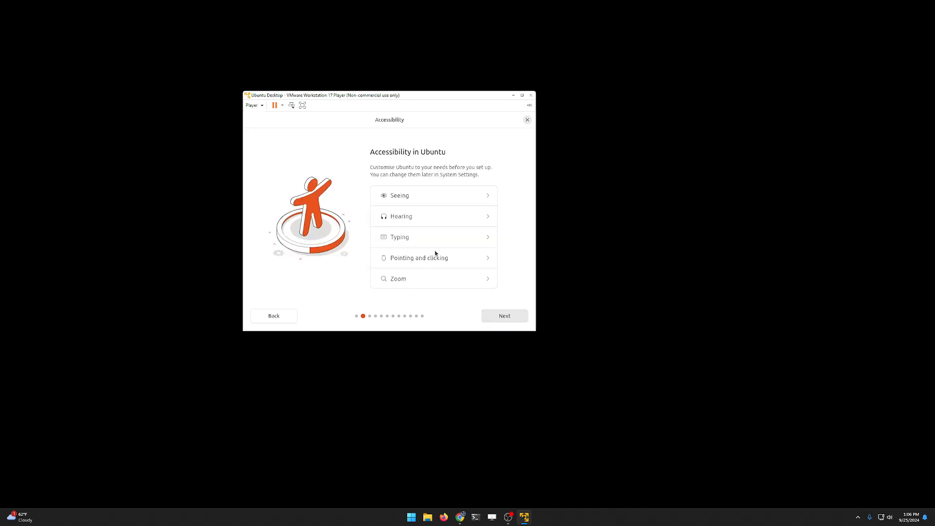
{"action": "left_click", "coordinate": [497, 317]}
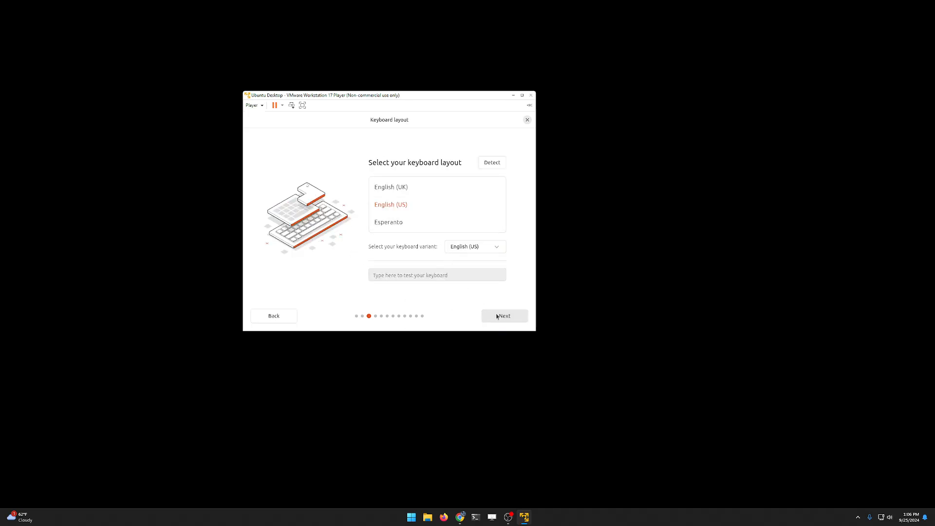
{"action": "left_click", "coordinate": [506, 319]}
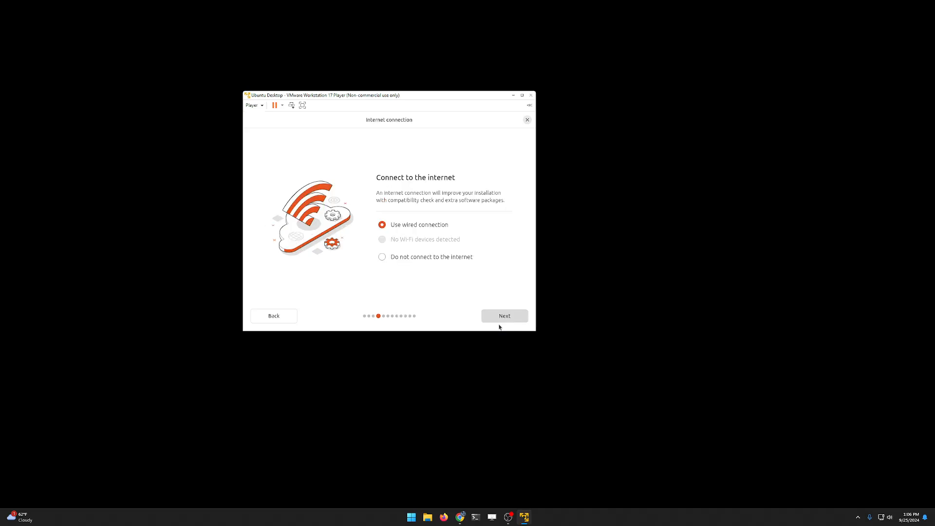
{"action": "left_click", "coordinate": [499, 319]}
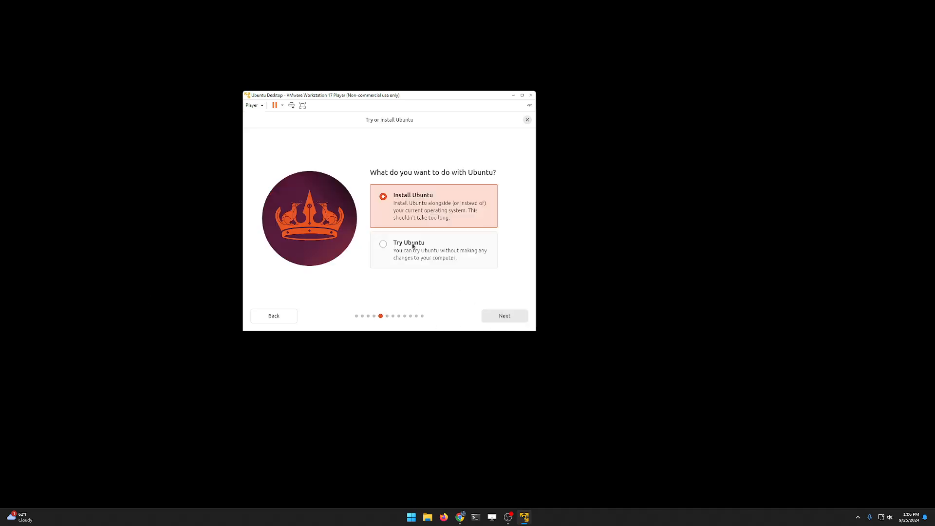
{"action": "left_click", "coordinate": [498, 317]}
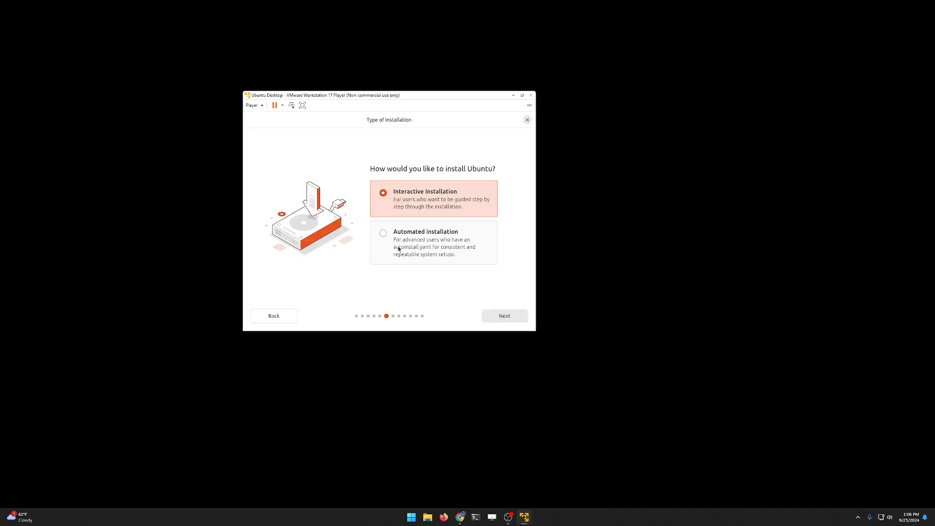
{"action": "left_click", "coordinate": [505, 318]}
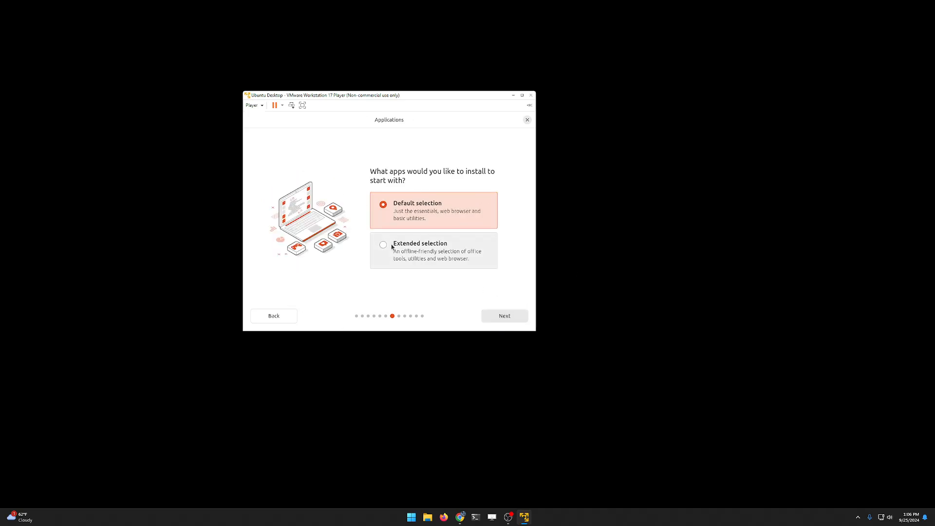
{"action": "left_click", "coordinate": [514, 321]}
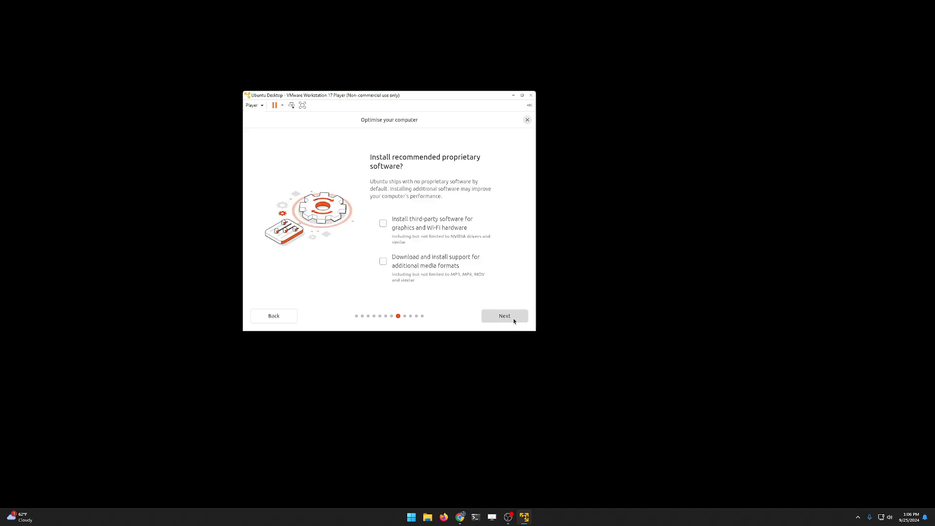
Step: Enable third-party graphics/Wi-Fi and media format support, then choose Erase disk and install
{"action": "left_click", "coordinate": [415, 223]}
{"action": "left_click", "coordinate": [400, 268]}
{"action": "left_click", "coordinate": [496, 323]}
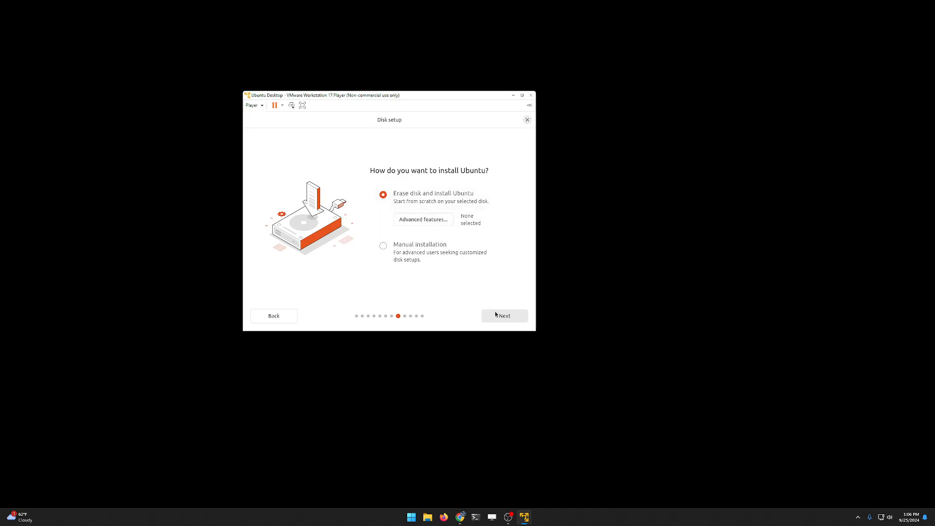
{"action": "left_click", "coordinate": [498, 317]}
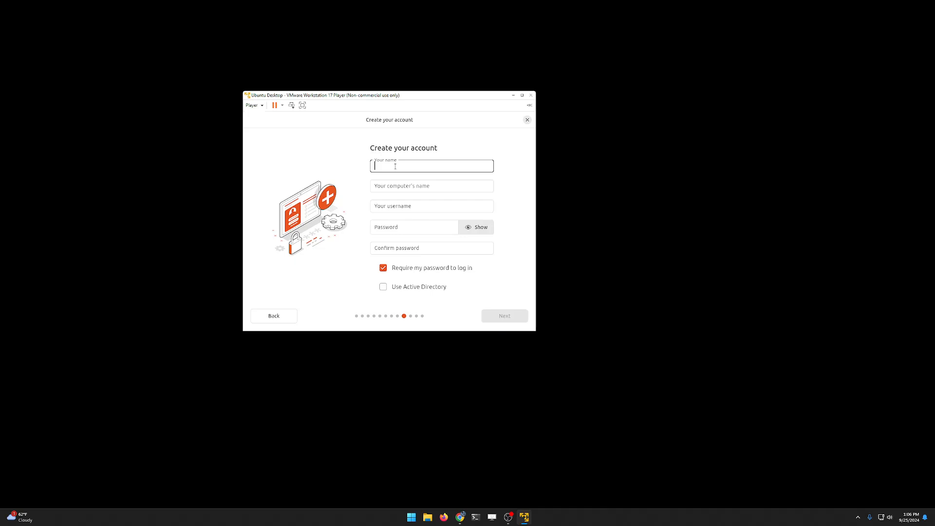
Step: Enter the user's name, computer name cis106 and password, keeping America/New_York timezone
{"action": "type", "text": "rap"}
{"action": "key", "text": "Tab"}
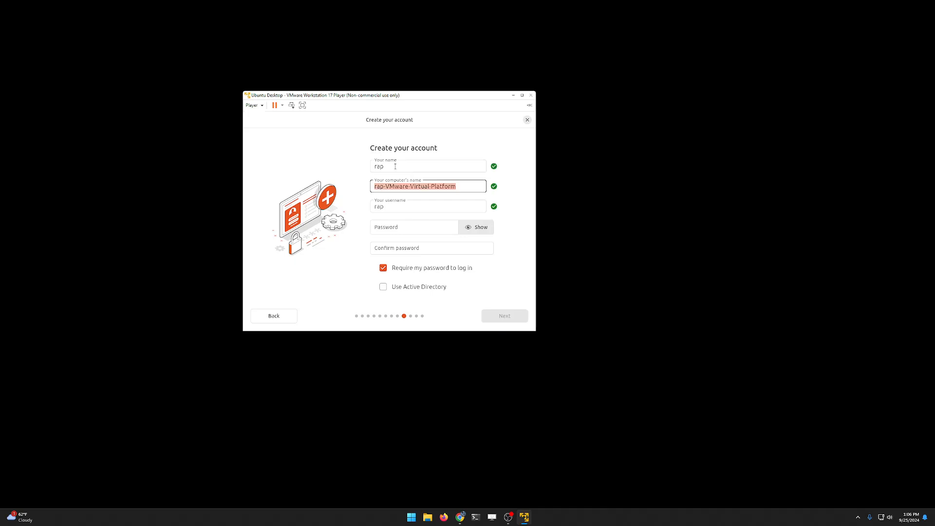
{"action": "type", "text": "cl"}
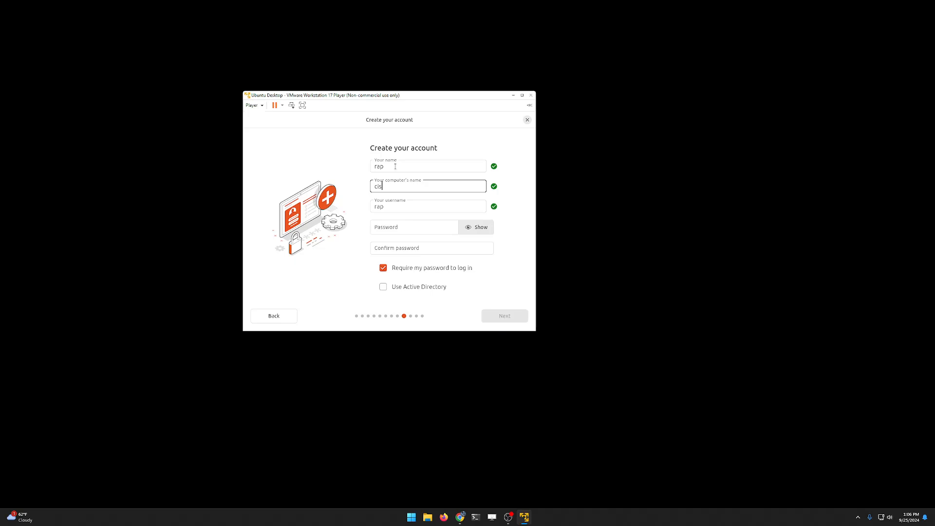
{"action": "type", "text": "s1066"}
{"action": "key", "text": "BackSpace"}
{"action": "key", "text": "Tab"}
{"action": "key", "text": "Tab"}
{"action": "type", "text": "•"}
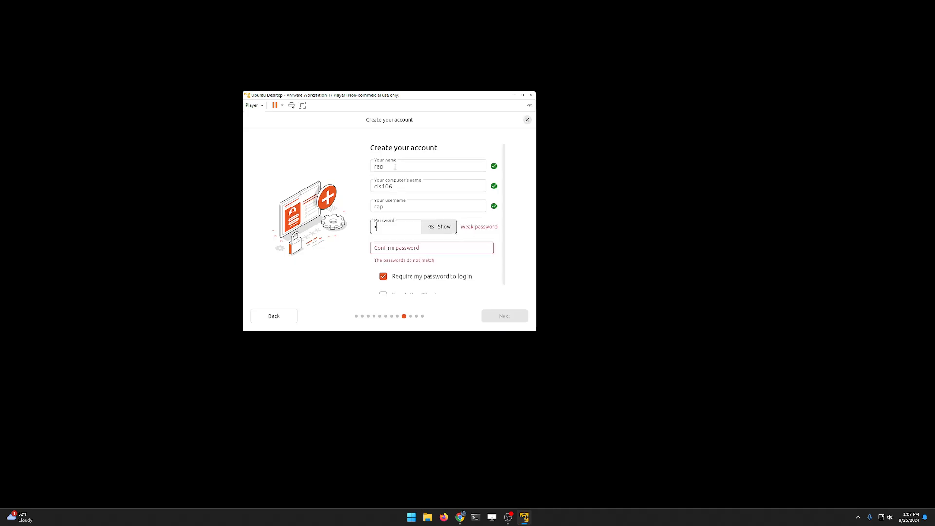
{"action": "key", "text": "Tab"}
{"action": "type", "text": "••••"}
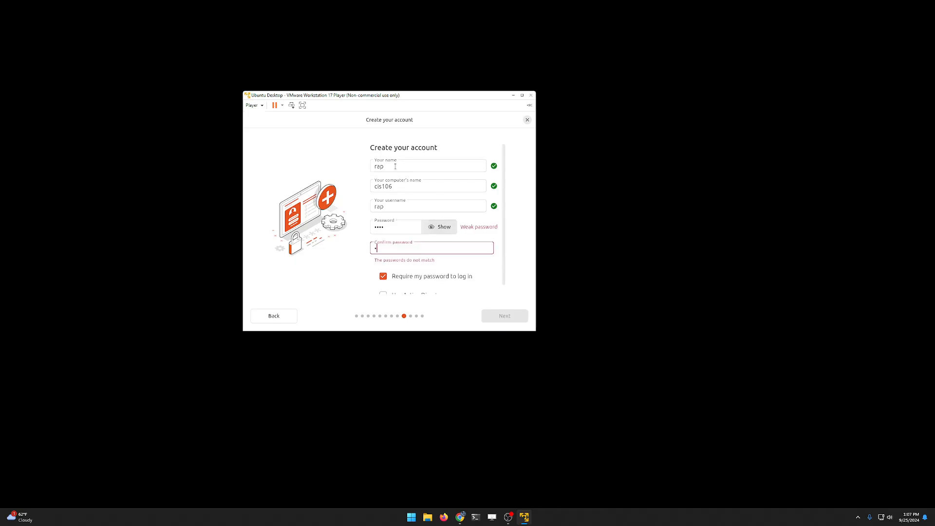
{"action": "left_click", "coordinate": [432, 228]}
{"action": "left_click", "coordinate": [432, 229]}
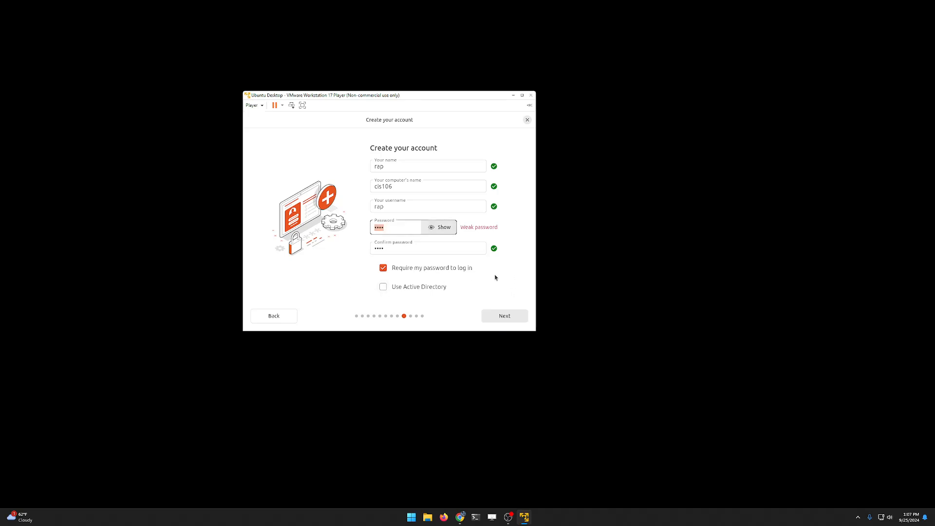
{"action": "left_click", "coordinate": [514, 316]}
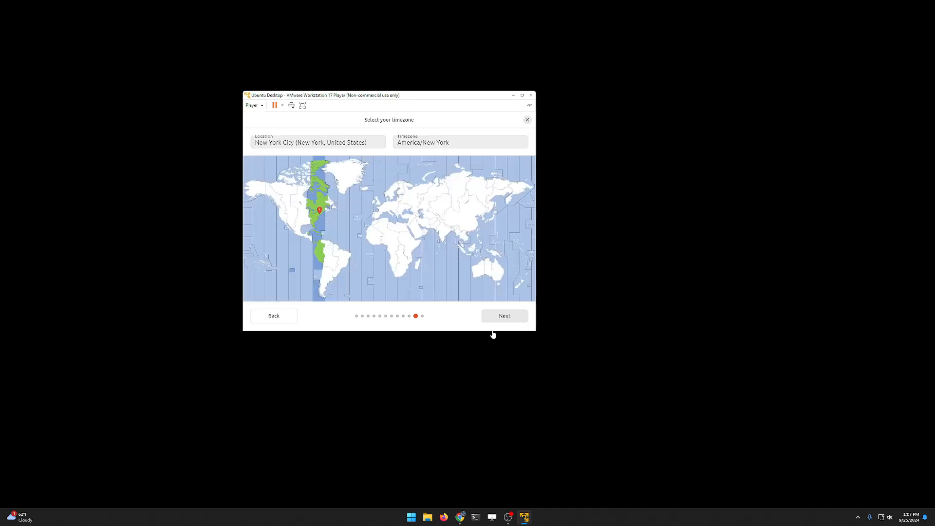
{"action": "left_click", "coordinate": [498, 317]}
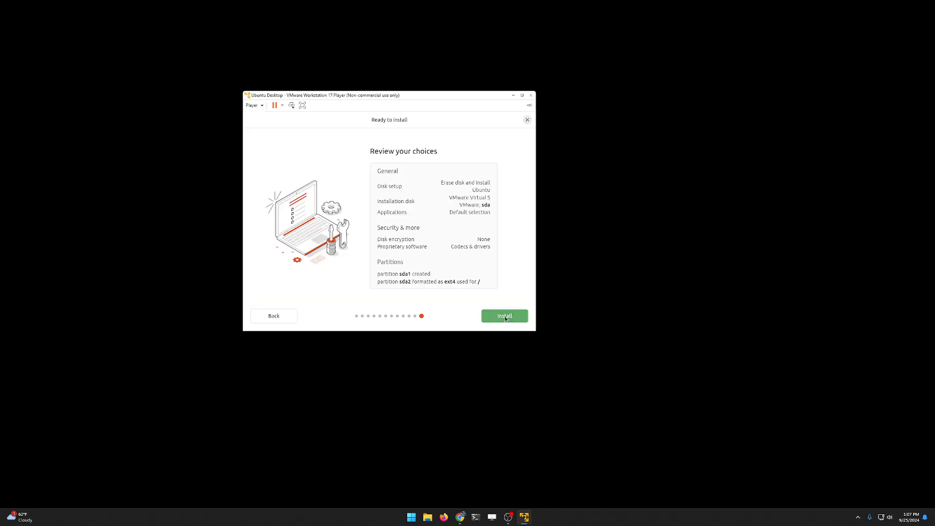
Step: Start installing Ubuntu 24.04.1 LTS and release input from the VM while it runs
{"action": "left_click", "coordinate": [504, 317]}
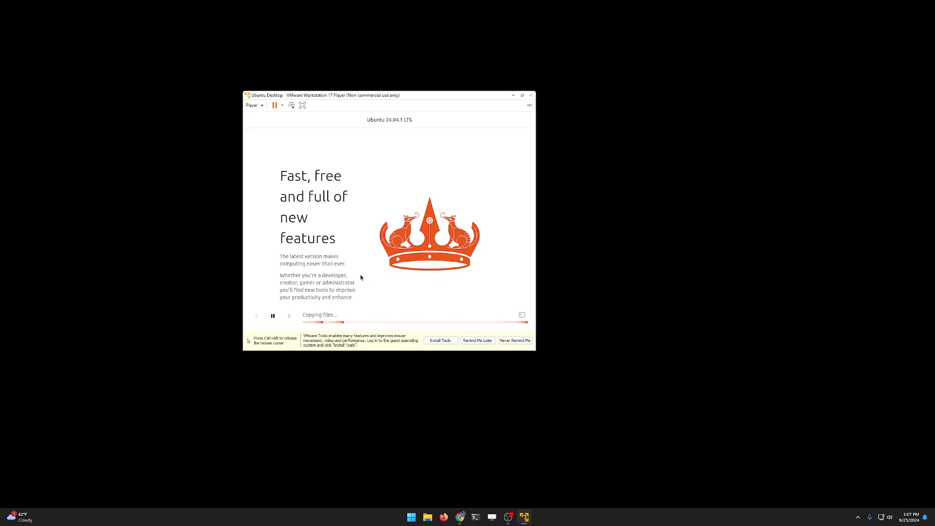
{"action": "key", "text": "ctrl+alt"}
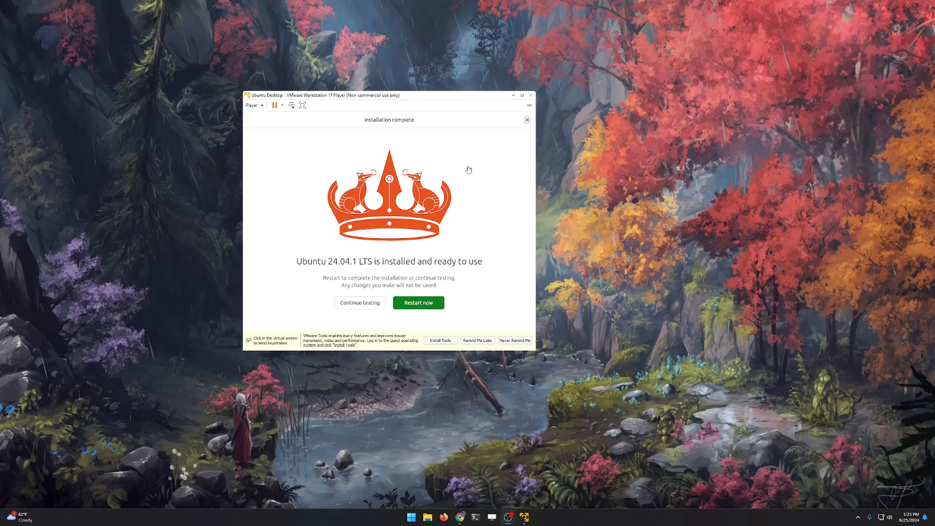
Step: Restart Ubuntu and confirm the installation medium is removed to reach the login screen
{"action": "left_click", "coordinate": [418, 303]}
{"action": "key", "text": "ctrl+alt"}
{"action": "left_click_drag", "start_coordinate": [428, 97], "coordinate": [492, 96]}
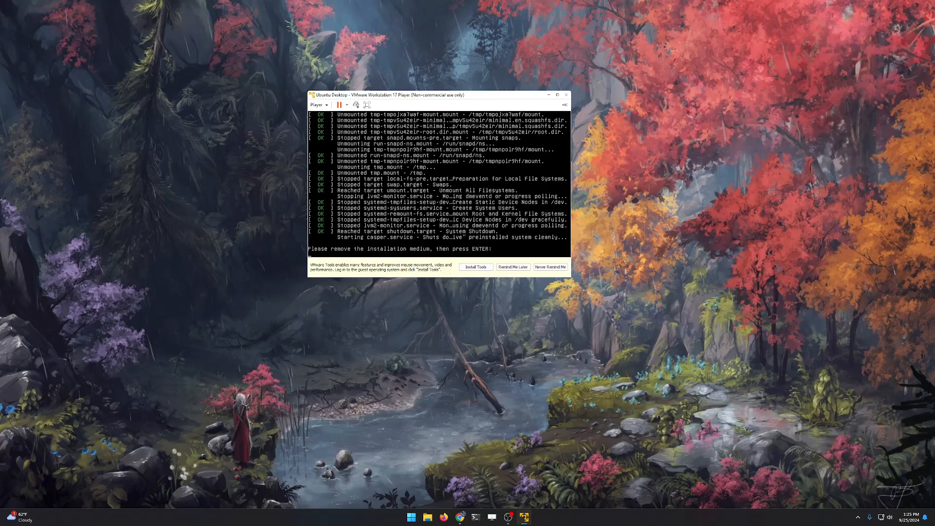
{"action": "key", "text": "Return"}
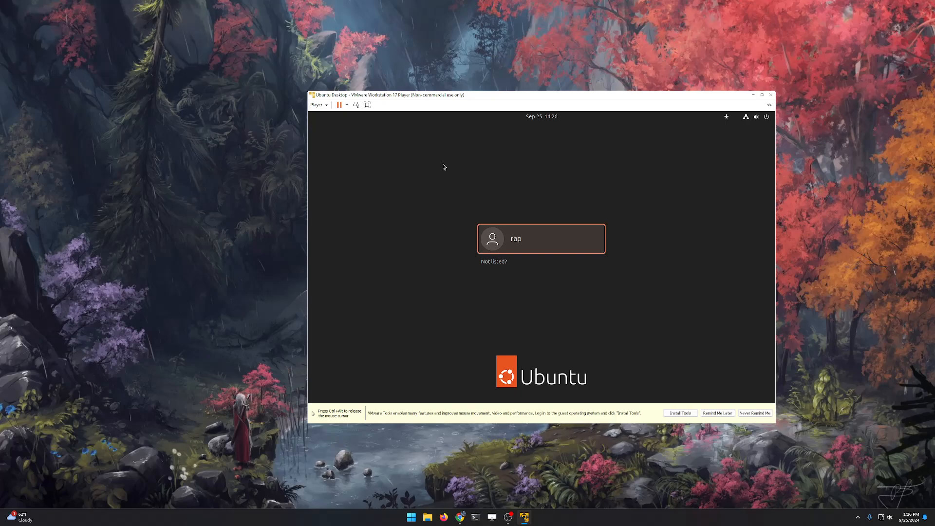
Step: Sign into the Ubuntu user account with its password and maximize the VM window
{"action": "left_click", "coordinate": [518, 236]}
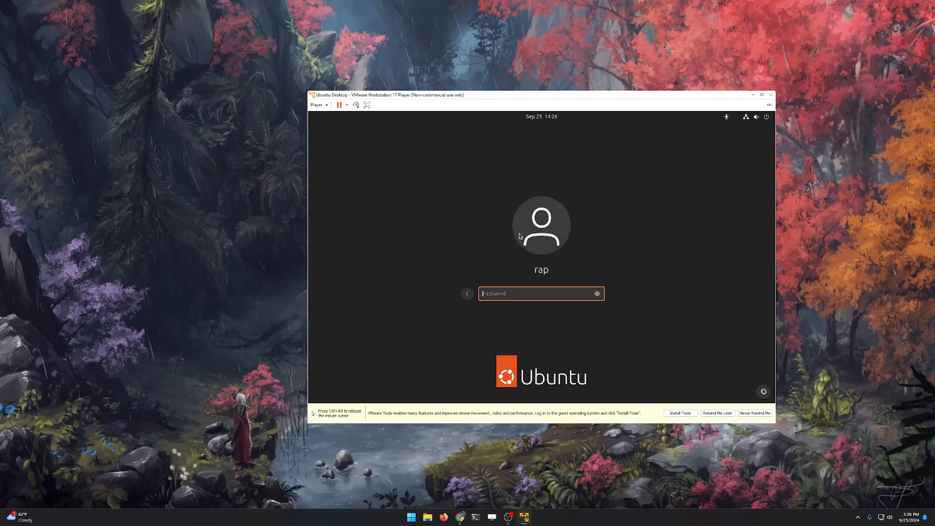
{"action": "type", "text": "••••"}
{"action": "key", "text": "Return"}
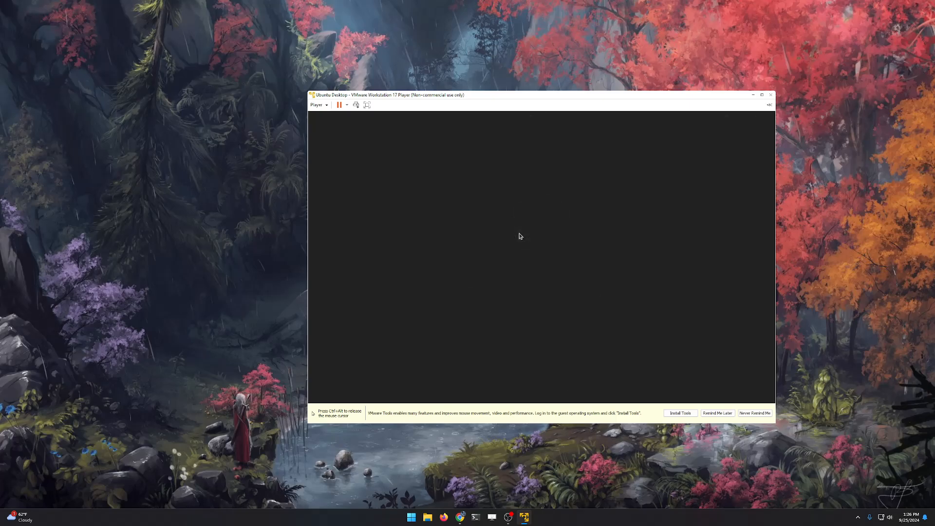
{"action": "left_click", "coordinate": [761, 95]}
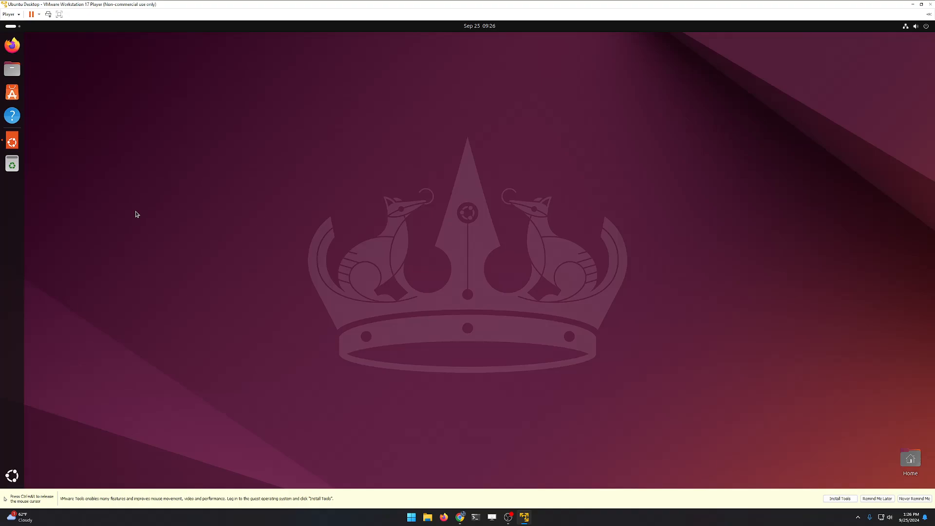
Step: Complete the Welcome wizard, skipping Ubuntu Pro, then show the applications list
{"action": "left_click", "coordinate": [12, 476]}
{"action": "left_click", "coordinate": [438, 119]}
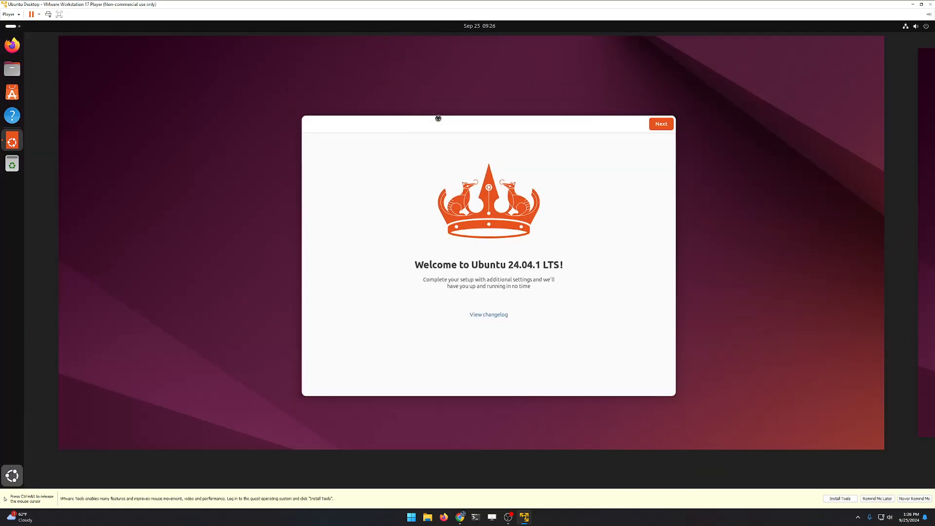
{"action": "left_click", "coordinate": [652, 132]}
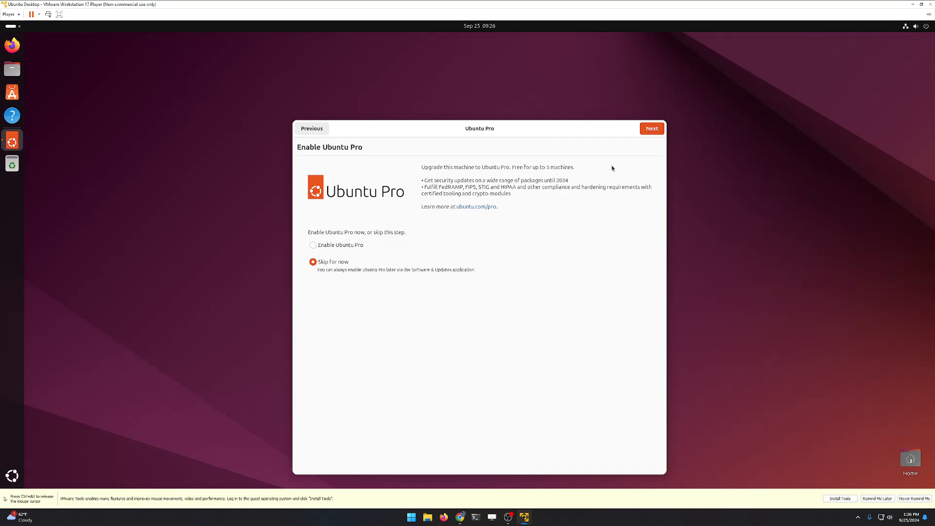
{"action": "left_click", "coordinate": [649, 131]}
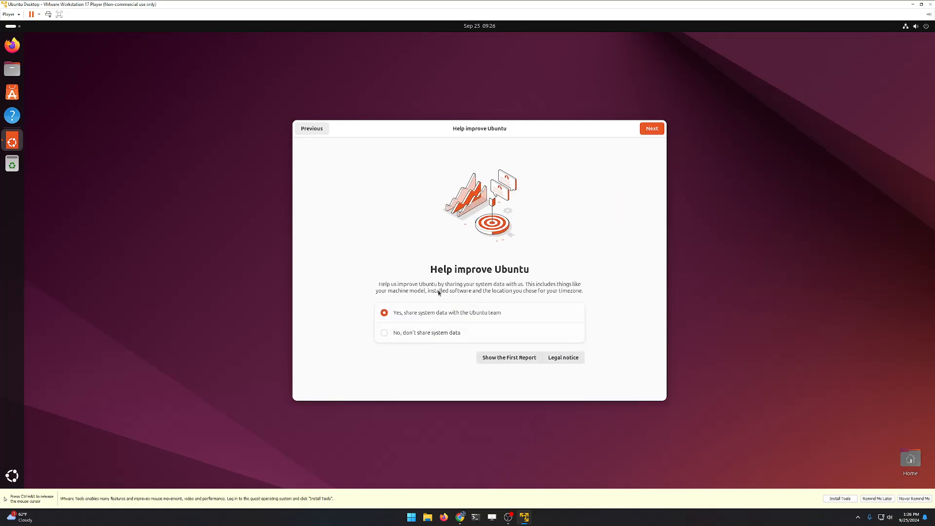
{"action": "left_click", "coordinate": [651, 129]}
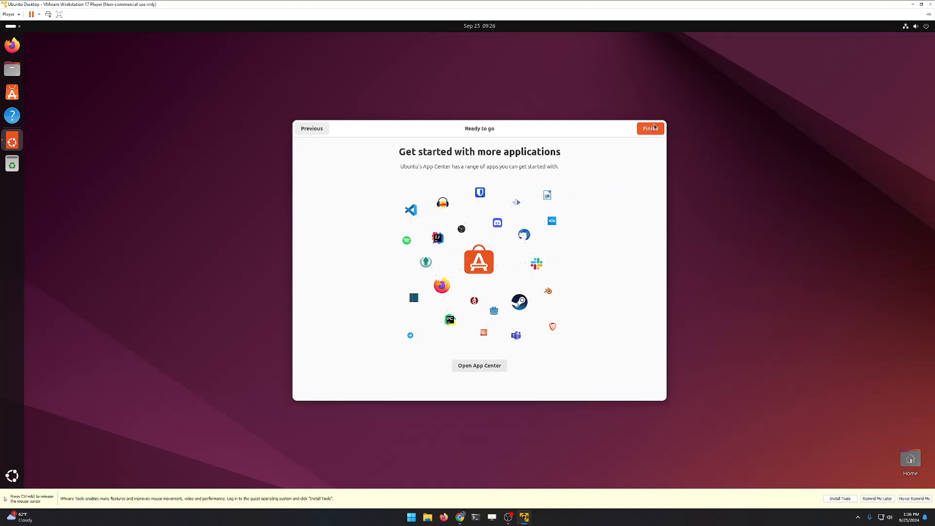
{"action": "left_click", "coordinate": [650, 128]}
{"action": "left_click", "coordinate": [14, 475]}
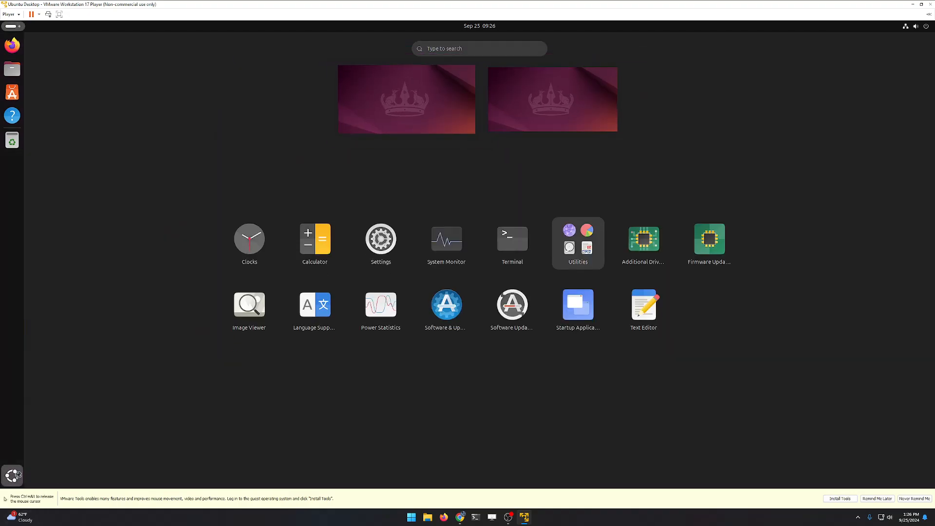
Step: Launch Terminal, move Firefox to the right, close the privacy tab, and load cis106.com
{"action": "left_click", "coordinate": [521, 235]}
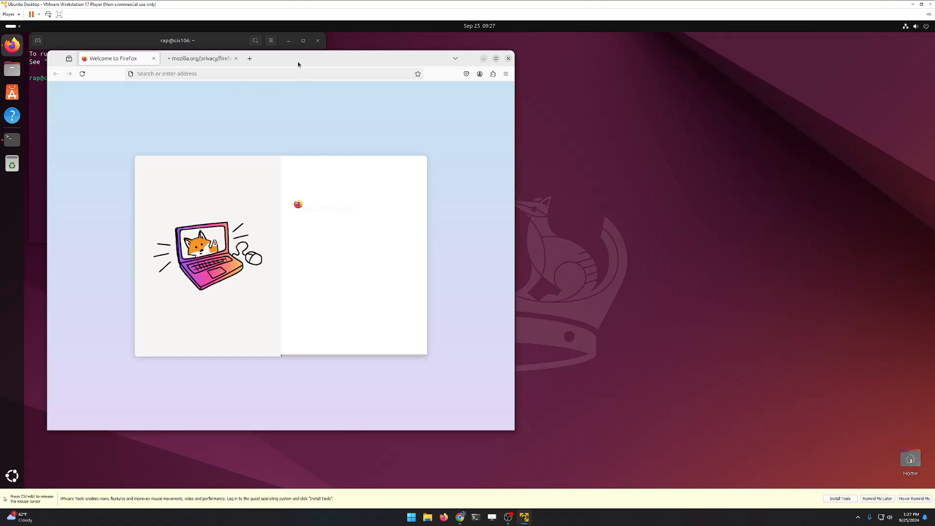
{"action": "left_click_drag", "start_coordinate": [297, 62], "coordinate": [712, 48]}
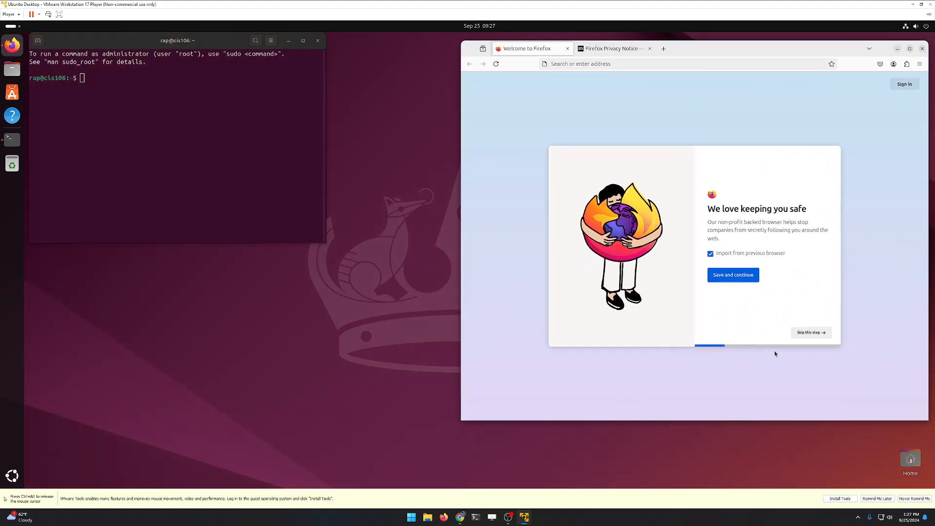
{"action": "left_click", "coordinate": [577, 66]}
{"action": "left_click", "coordinate": [654, 48]}
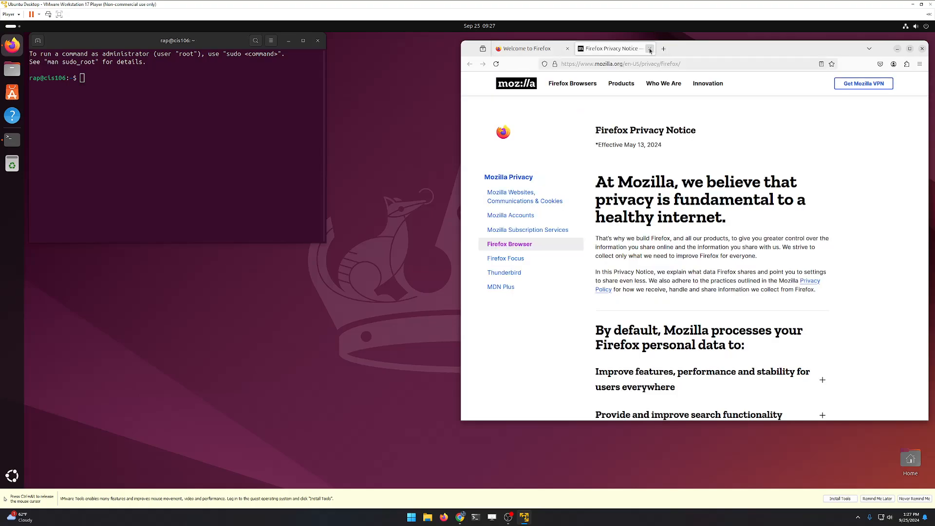
{"action": "left_click", "coordinate": [649, 48]}
{"action": "left_click", "coordinate": [637, 60]}
{"action": "type", "text": "cis1"}
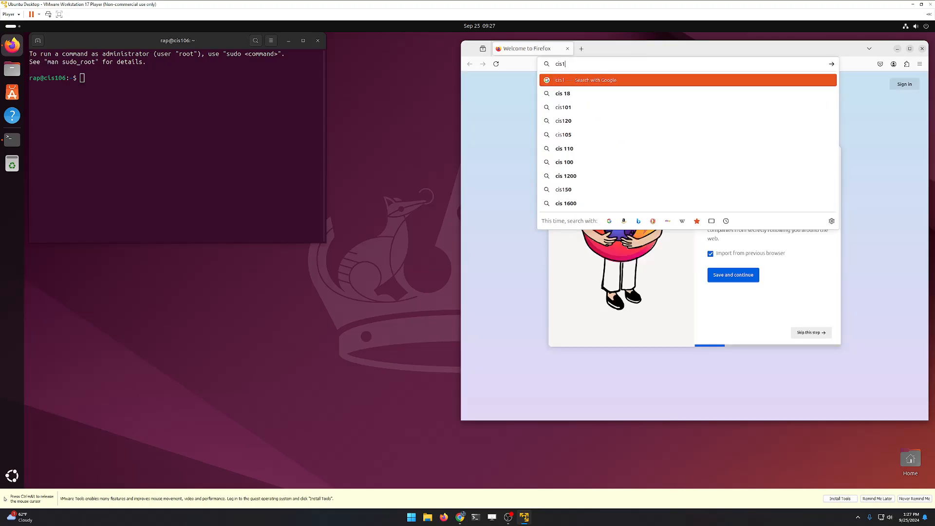
{"action": "type", "text": "06.com"}
{"action": "key", "text": "Return"}
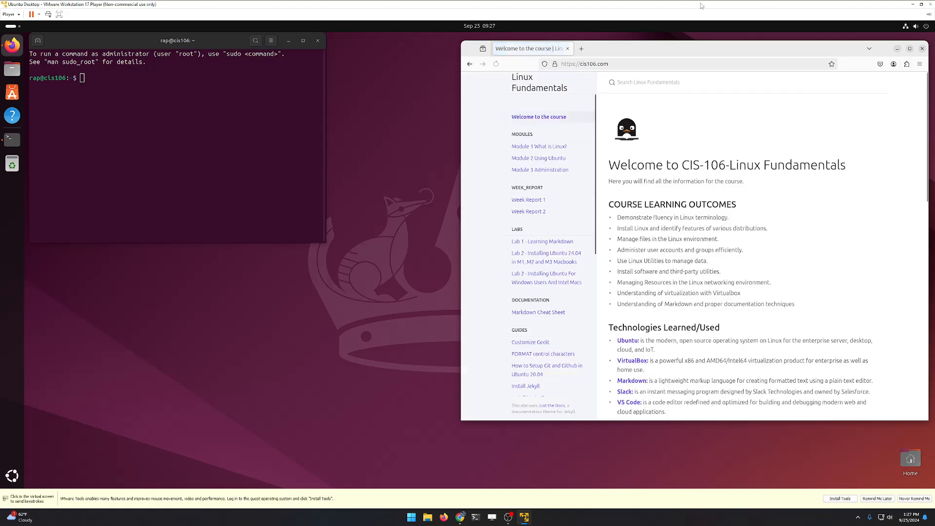
Step: Open the Lab 2 page's Step 4 optimizing section and select its update-and-upgrade command
{"action": "scroll", "coordinate": [655, 328], "scroll_direction": "down", "scroll_amount": 2}
{"action": "scroll", "coordinate": [555, 293], "scroll_direction": "down", "scroll_amount": 3}
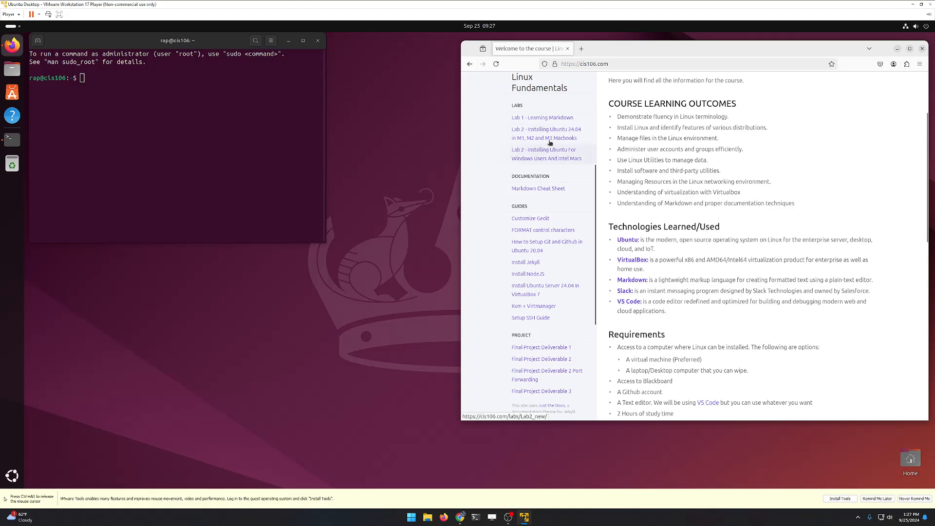
{"action": "left_click", "coordinate": [557, 158]}
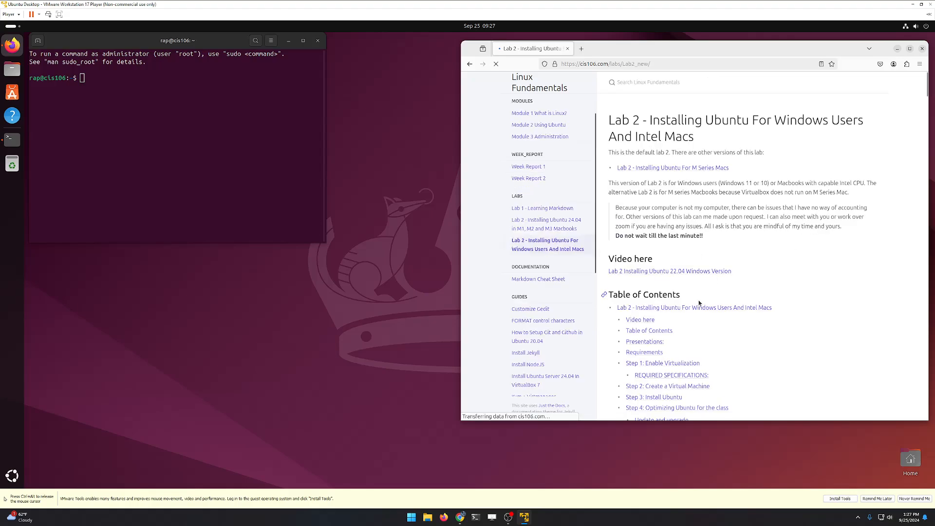
{"action": "scroll", "coordinate": [698, 312], "scroll_direction": "down", "scroll_amount": 8}
{"action": "scroll", "coordinate": [698, 312], "scroll_direction": "up", "scroll_amount": 5}
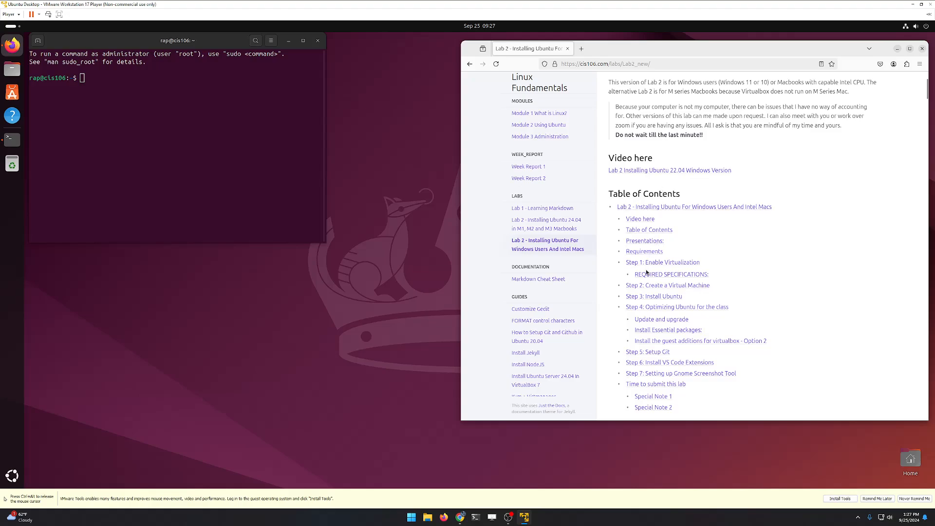
{"action": "left_click", "coordinate": [662, 307]}
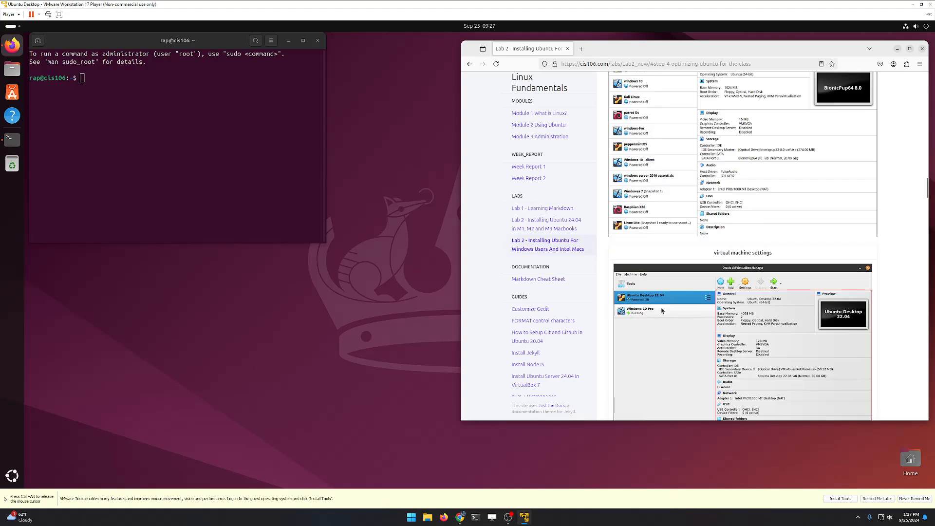
{"action": "left_click", "coordinate": [146, 165]}
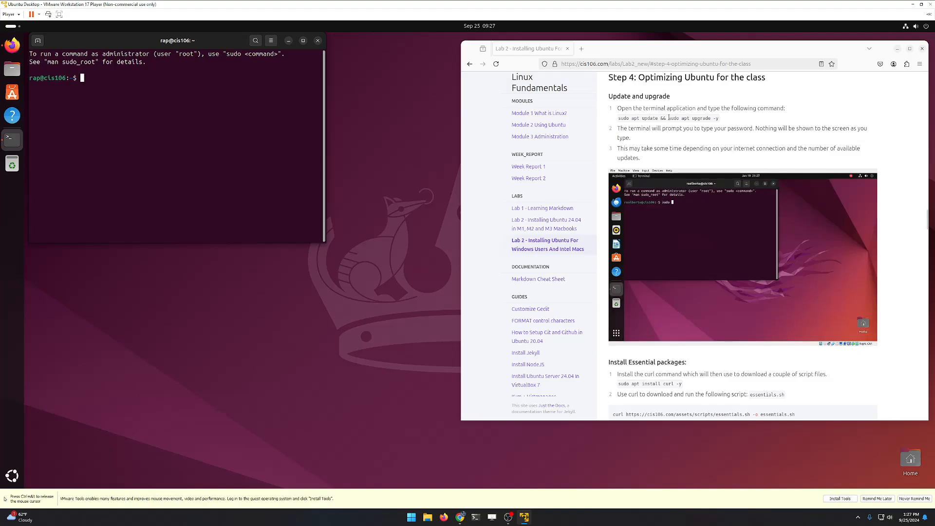
{"action": "left_click_drag", "start_coordinate": [617, 118], "coordinate": [715, 118]}
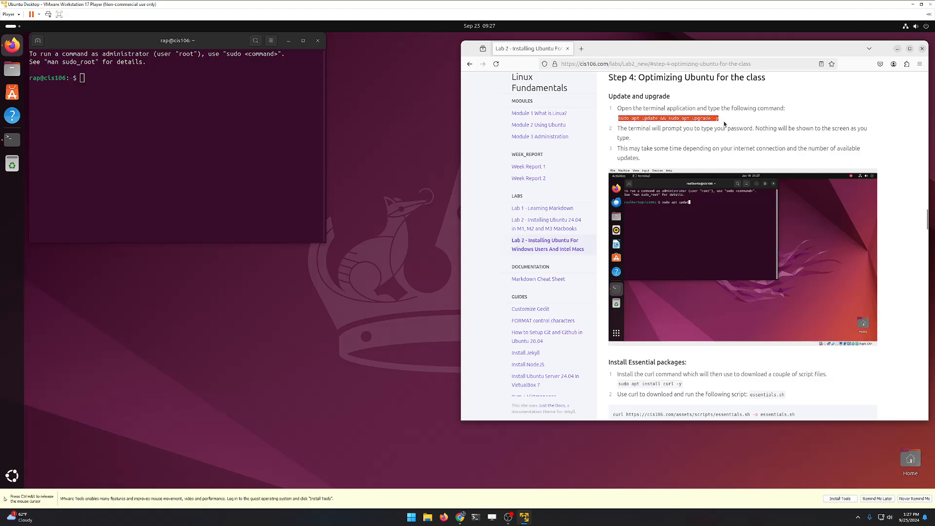
Step: Copy the 'sudo apt update && sudo apt upgrade -y' command from the lab page
{"action": "right_click", "coordinate": [702, 120]}
{"action": "left_click", "coordinate": [687, 117]}
{"action": "triple_click", "coordinate": [687, 118]}
{"action": "right_click", "coordinate": [686, 119]}
{"action": "left_click", "coordinate": [709, 125]}
Step: Run the update command in the terminal with the admin password, then scroll to Install Essential packages
{"action": "left_click", "coordinate": [222, 92]}
{"action": "right_click", "coordinate": [222, 92]}
{"action": "left_click", "coordinate": [239, 125]}
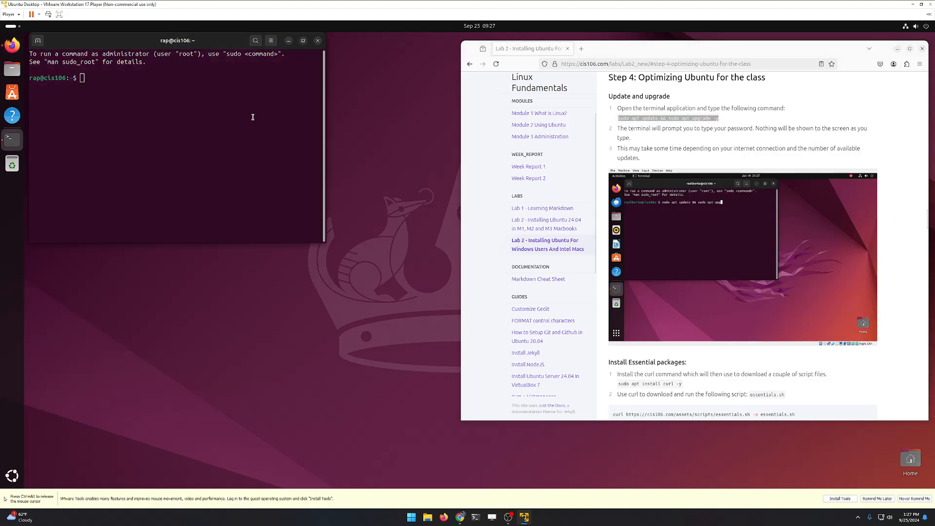
{"action": "key", "text": "Return"}
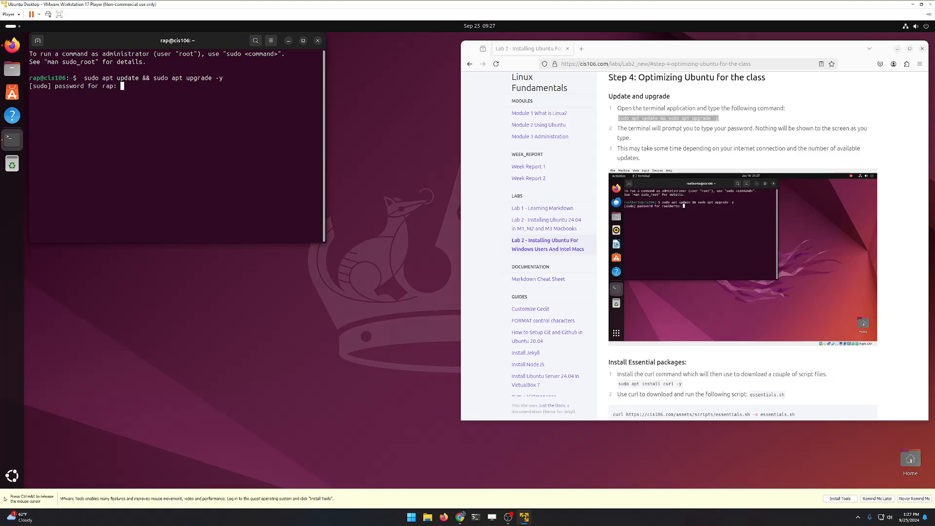
{"action": "key", "text": "Return"}
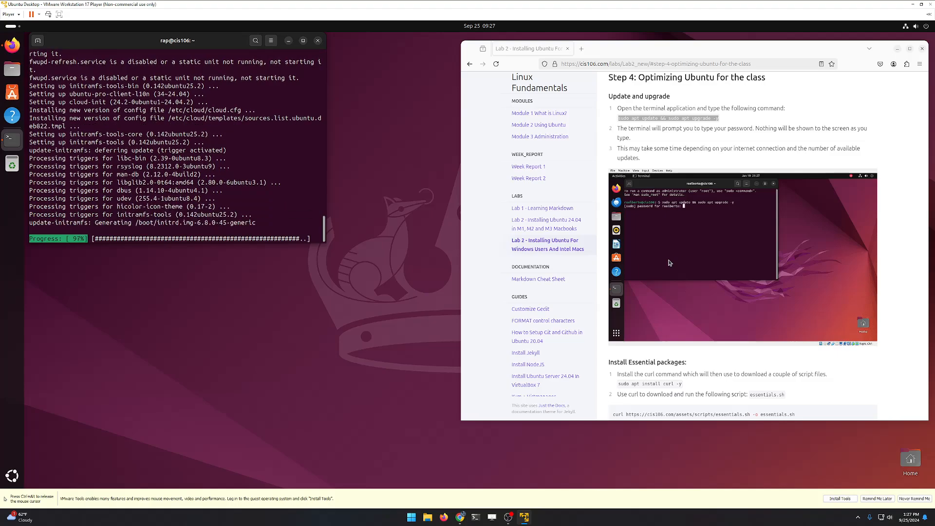
{"action": "scroll", "coordinate": [670, 263], "scroll_direction": "down", "scroll_amount": 5}
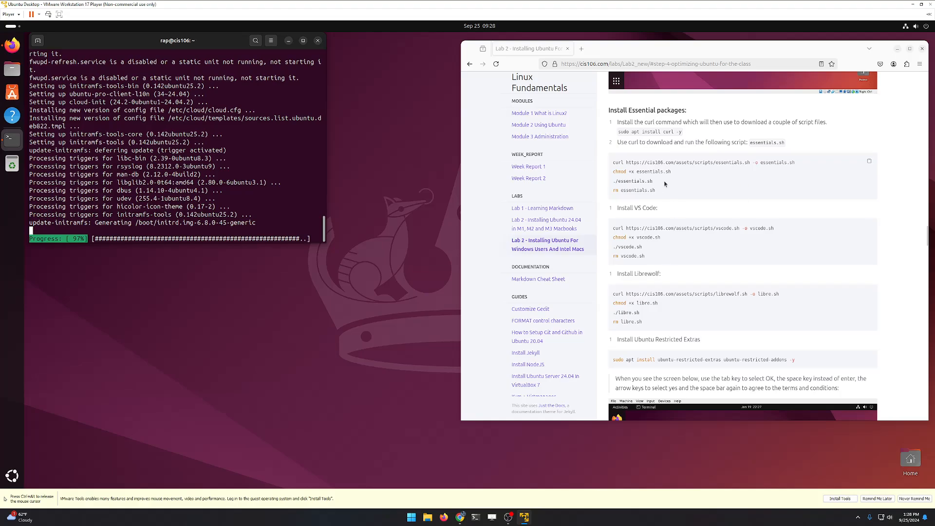
{"action": "double_click", "coordinate": [667, 132]}
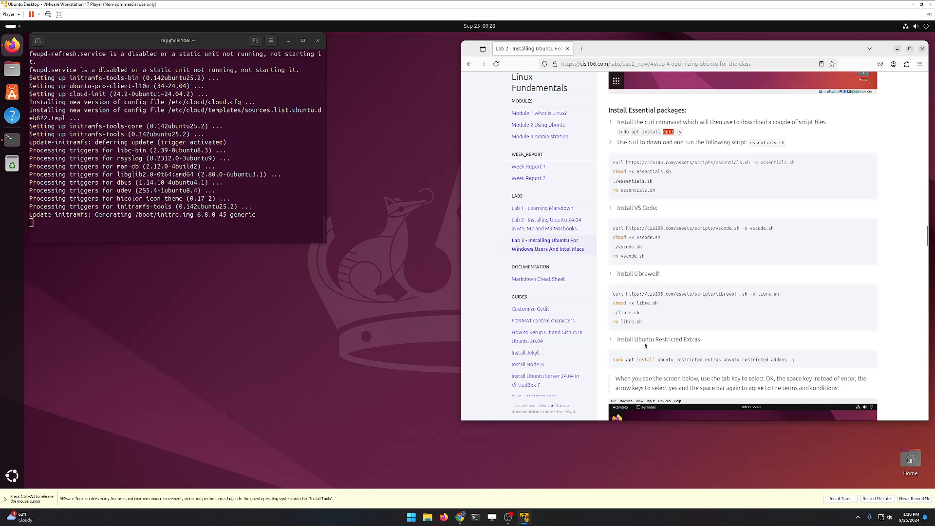
Step: Enlarge the terminal text and run 'sudo apt install curl'
{"action": "left_click", "coordinate": [192, 215]}
{"action": "type", "text": "sud"}
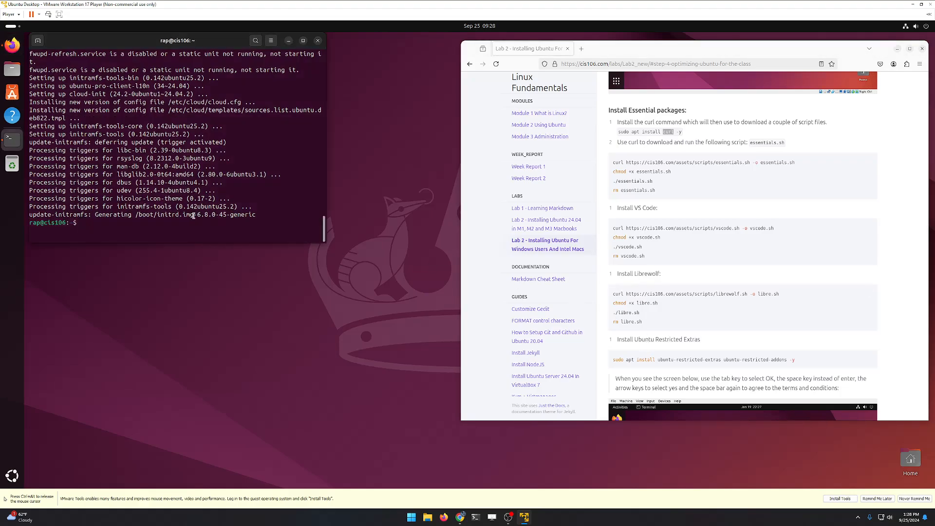
{"action": "type", "text": "o a"}
{"action": "key", "text": "ctrl+plus"}
{"action": "key", "text": "ctrl+plus"}
{"action": "key", "text": "ctrl+plus"}
{"action": "type", "text": "install c"}
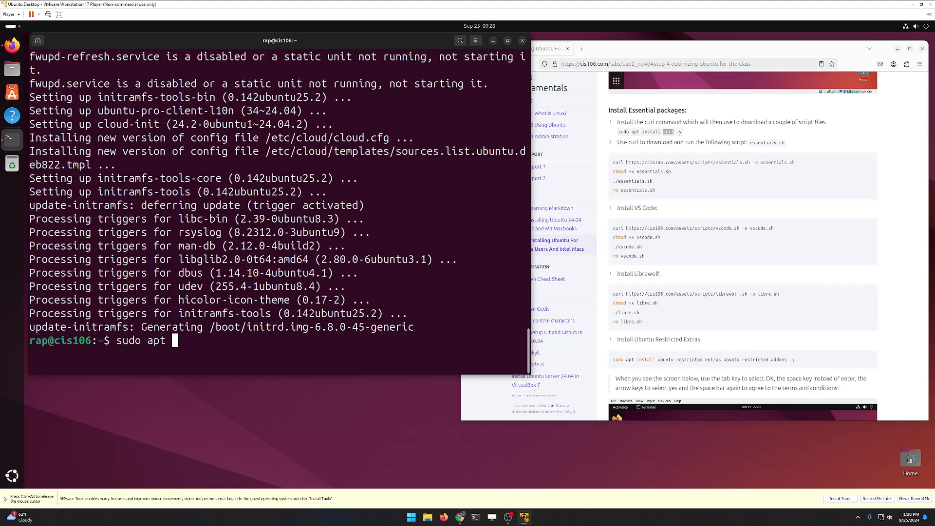
{"action": "type", "text": "url"}
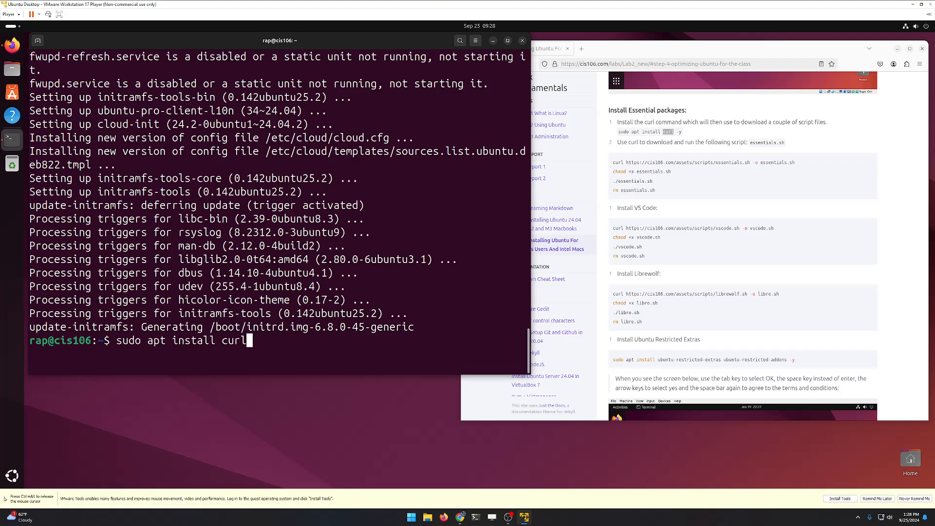
{"action": "key", "text": "Return"}
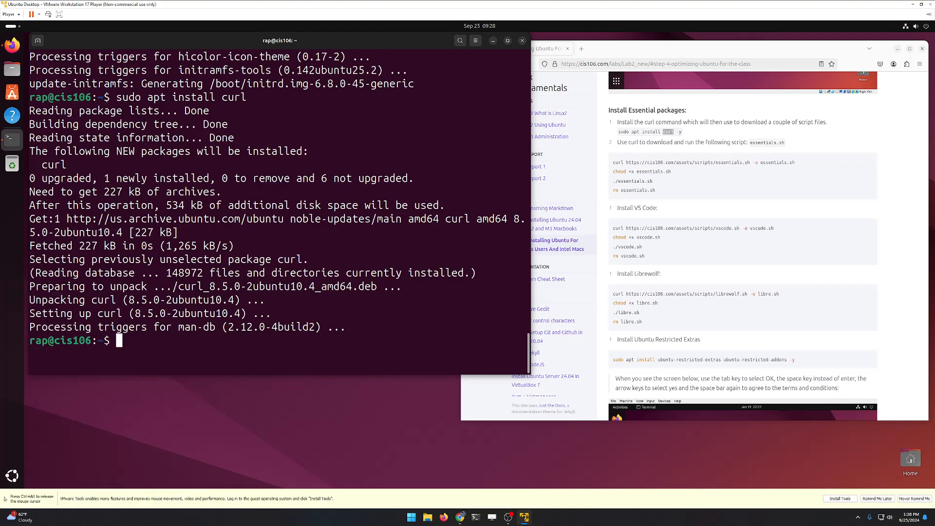
Step: Download essentials.sh with the lab page's curl command
{"action": "double_click", "coordinate": [771, 162]}
{"action": "left_click", "coordinate": [869, 162]}
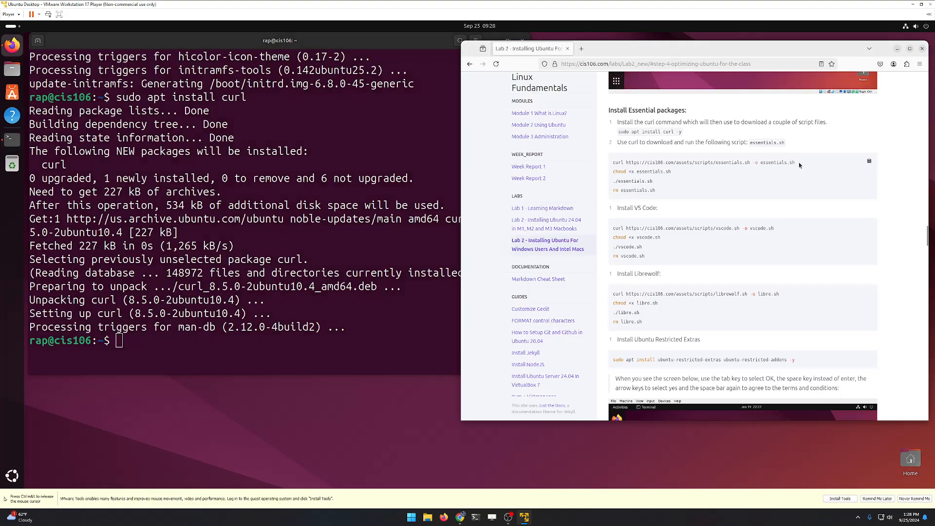
{"action": "left_click_drag", "start_coordinate": [798, 164], "coordinate": [622, 162]}
{"action": "right_click", "coordinate": [621, 163]}
{"action": "left_click", "coordinate": [638, 169]}
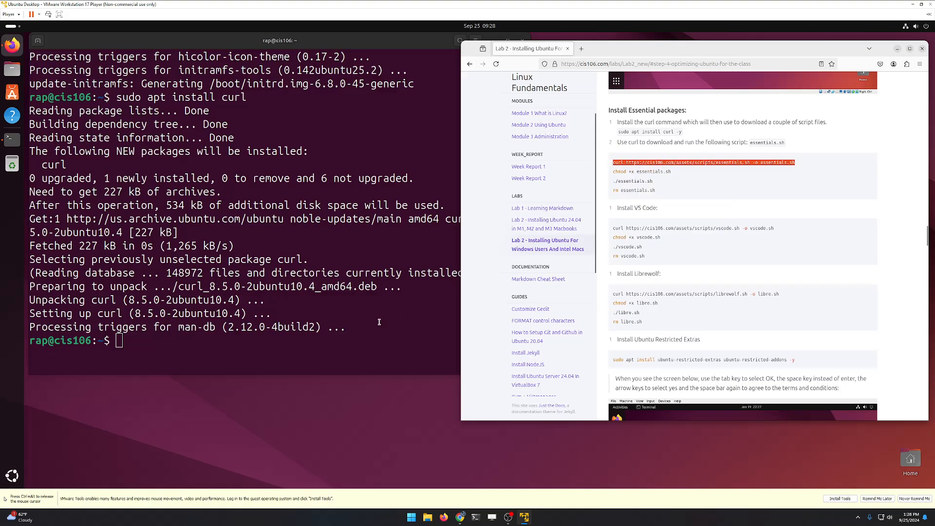
{"action": "right_click", "coordinate": [299, 353]}
{"action": "left_click", "coordinate": [316, 377]}
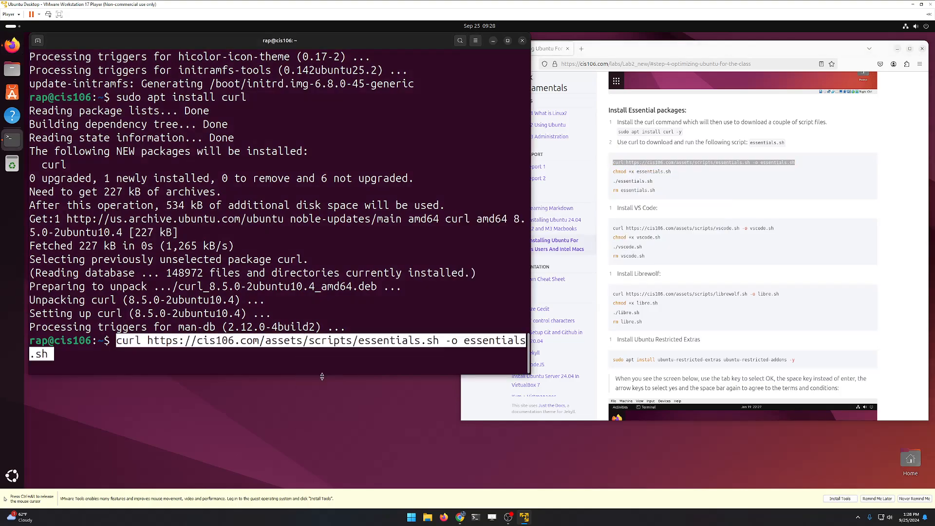
{"action": "key", "text": "Return"}
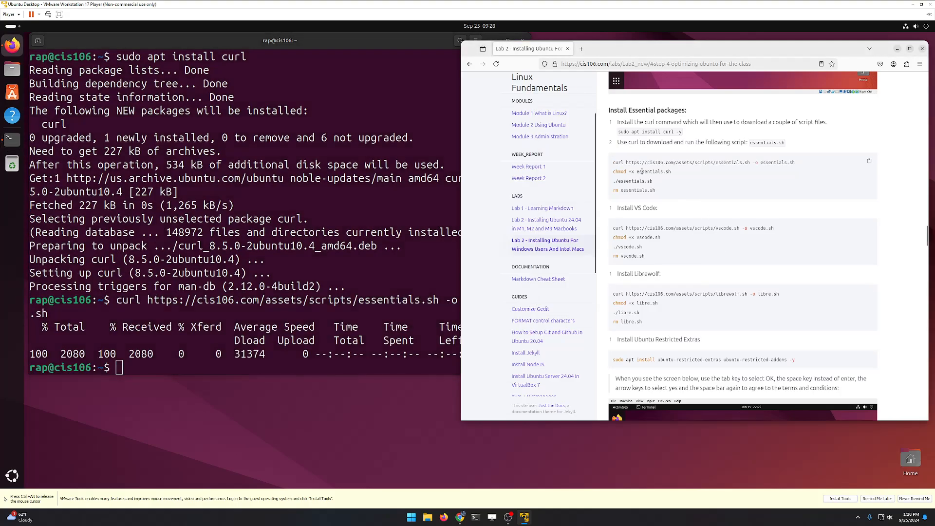
Step: Make the script executable with 'chmod +x essentials.sh'
{"action": "triple_click", "coordinate": [641, 171]}
{"action": "right_click", "coordinate": [642, 172]}
{"action": "left_click", "coordinate": [656, 179]}
{"action": "right_click", "coordinate": [323, 349]}
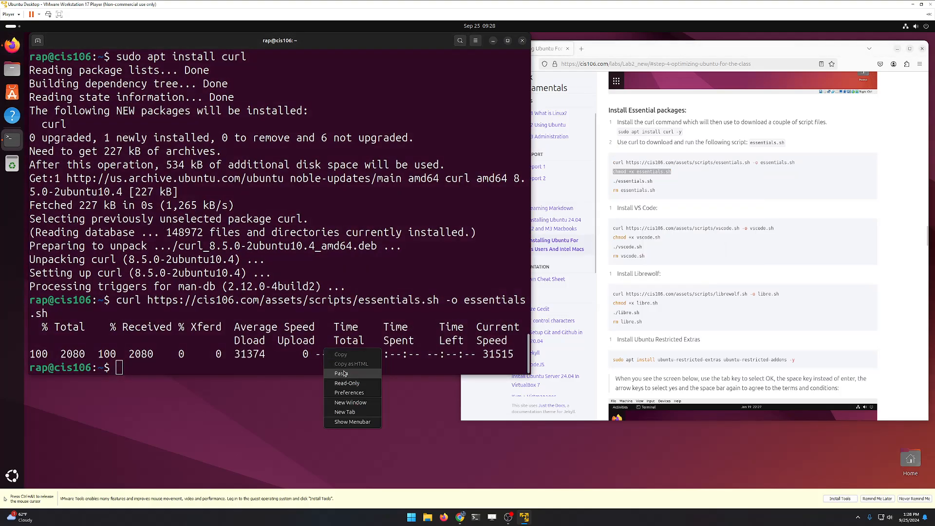
{"action": "left_click", "coordinate": [341, 372]}
{"action": "key", "text": "Return"}
Step: Run './essentials.sh' to start installing the essential packages
{"action": "triple_click", "coordinate": [633, 181]}
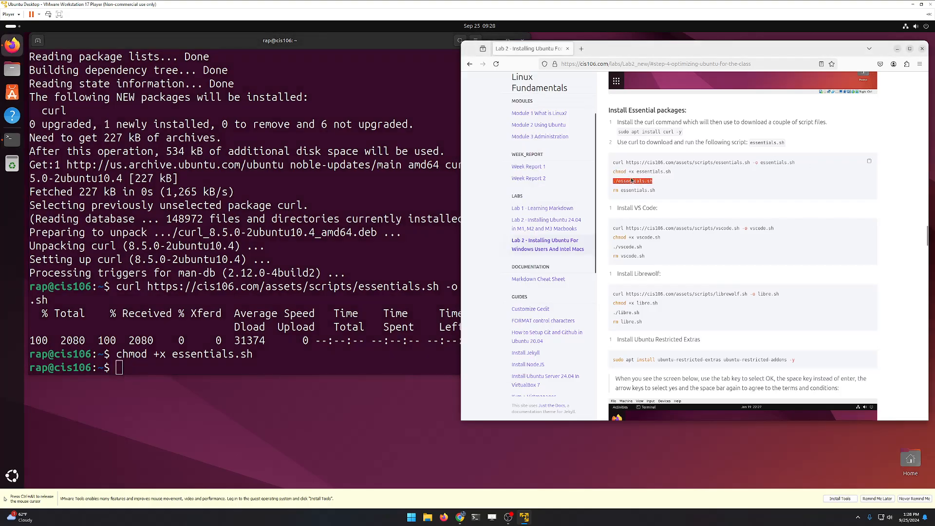
{"action": "right_click", "coordinate": [634, 182]}
{"action": "left_click", "coordinate": [654, 190]}
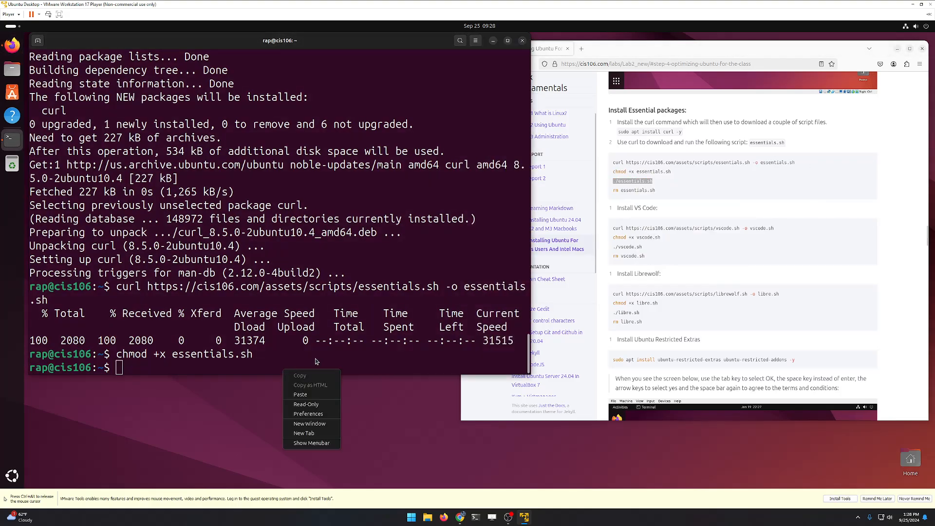
{"action": "right_click", "coordinate": [283, 369]}
{"action": "left_click", "coordinate": [311, 392]}
{"action": "key", "text": "Return"}
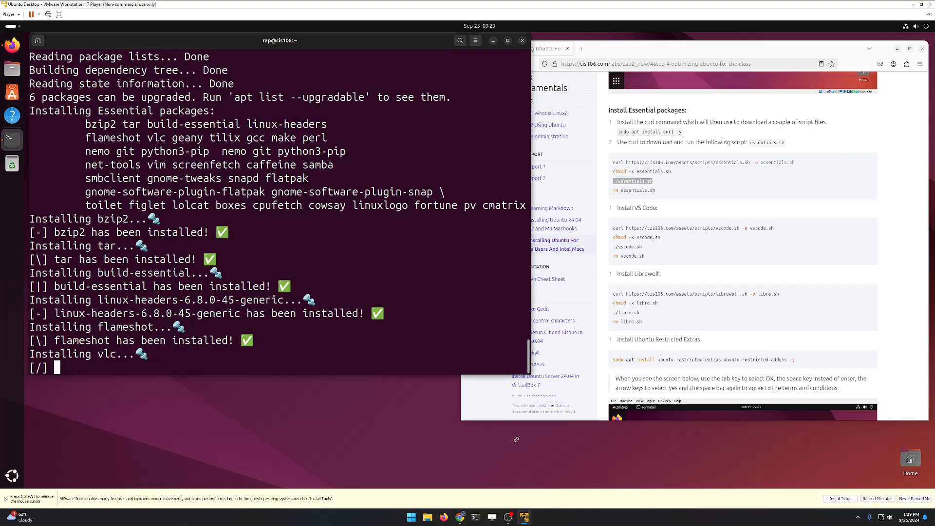
{"action": "key", "text": "ctrl+alt"}
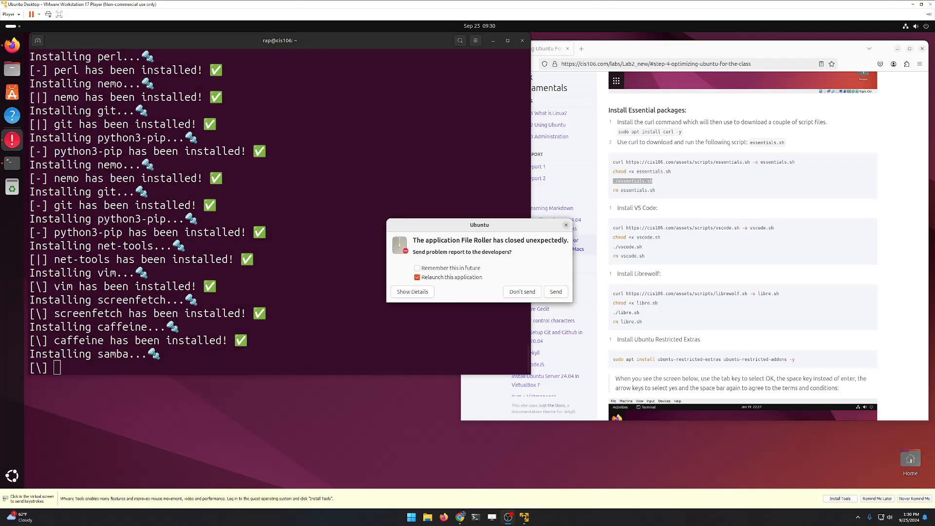
Step: Dismiss the File Roller crash report without sending and copy 'rm essentials.sh' for the terminal
{"action": "left_click", "coordinate": [526, 296]}
{"action": "left_click", "coordinate": [528, 293]}
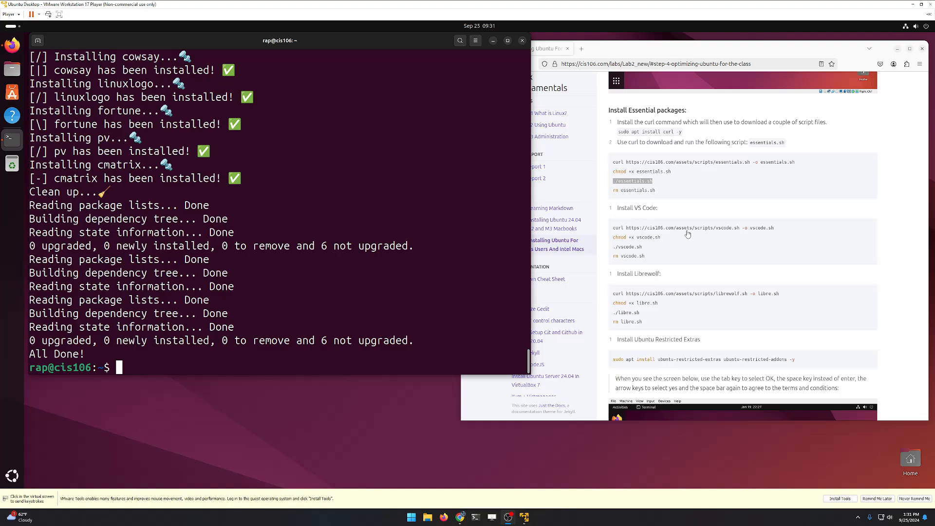
{"action": "left_click", "coordinate": [646, 198]}
{"action": "triple_click", "coordinate": [642, 191]}
{"action": "right_click", "coordinate": [642, 192]}
{"action": "left_click", "coordinate": [651, 200]}
{"action": "left_click", "coordinate": [223, 367]}
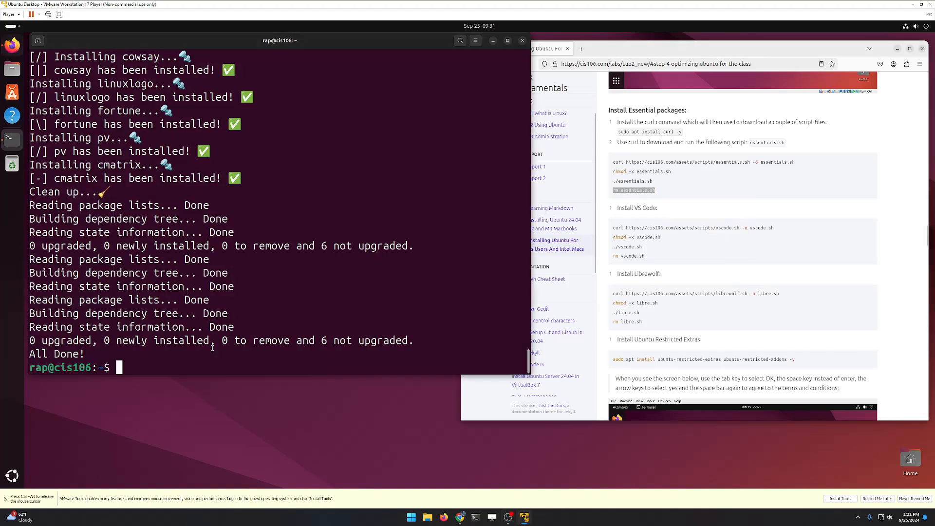
{"action": "right_click", "coordinate": [215, 355]}
Step: Delete essentials.sh and download vscode.sh with the VS Code curl command
{"action": "left_click", "coordinate": [234, 374]}
{"action": "key", "text": "Return"}
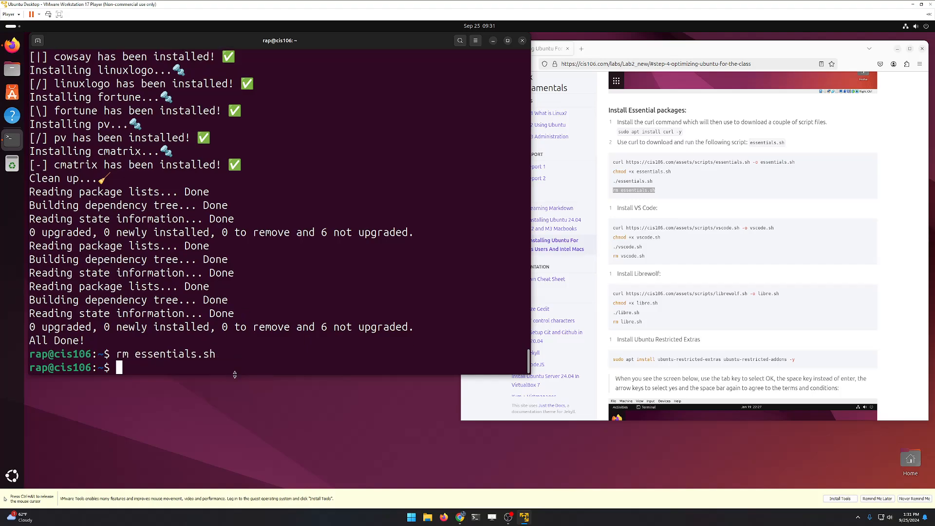
{"action": "left_click", "coordinate": [743, 228]}
{"action": "triple_click", "coordinate": [743, 227]}
{"action": "right_click", "coordinate": [743, 227]}
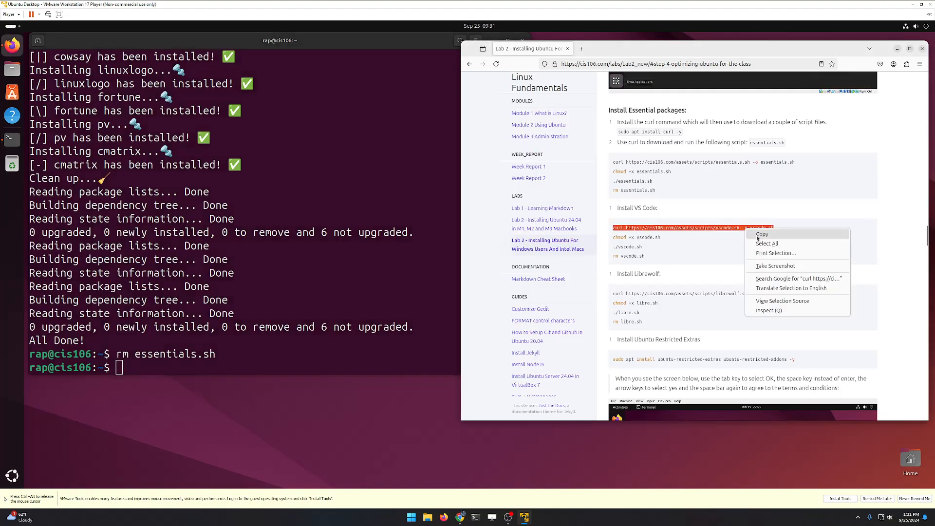
{"action": "left_click", "coordinate": [756, 238]}
{"action": "left_click", "coordinate": [264, 351]}
{"action": "right_click", "coordinate": [263, 349]}
{"action": "left_click", "coordinate": [280, 373]}
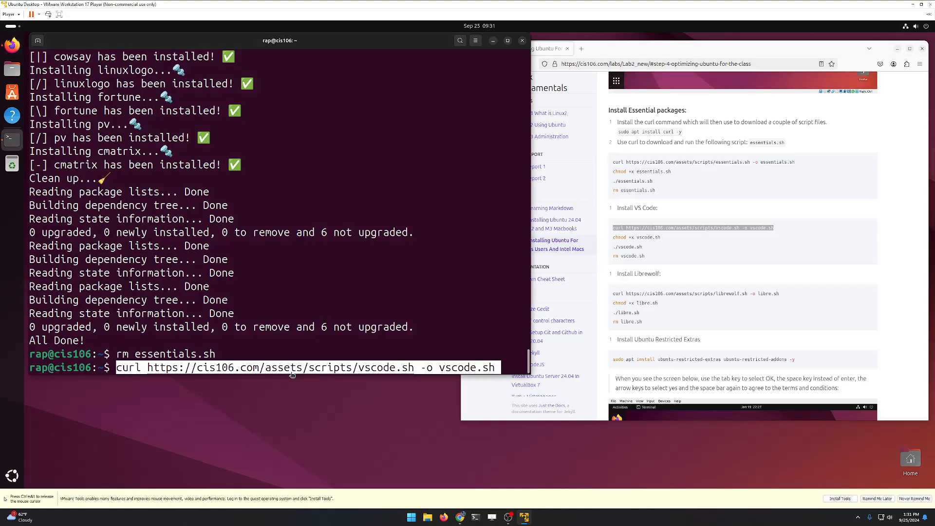
{"action": "key", "text": "Return"}
Step: Make vscode.sh executable with 'chmod +x vscode.sh'
{"action": "left_click", "coordinate": [643, 236]}
{"action": "triple_click", "coordinate": [643, 237]}
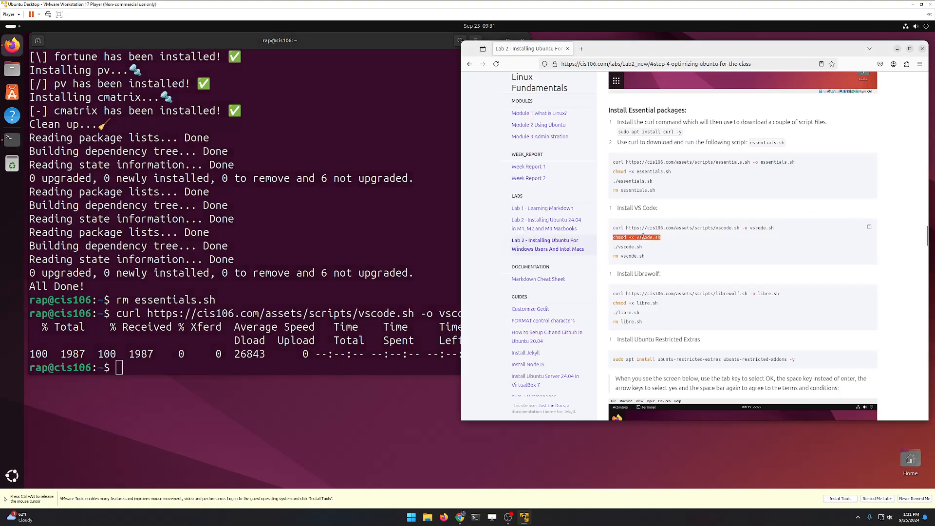
{"action": "right_click", "coordinate": [643, 236]}
{"action": "left_click", "coordinate": [660, 249]}
{"action": "left_click", "coordinate": [314, 366]}
{"action": "right_click", "coordinate": [314, 366]}
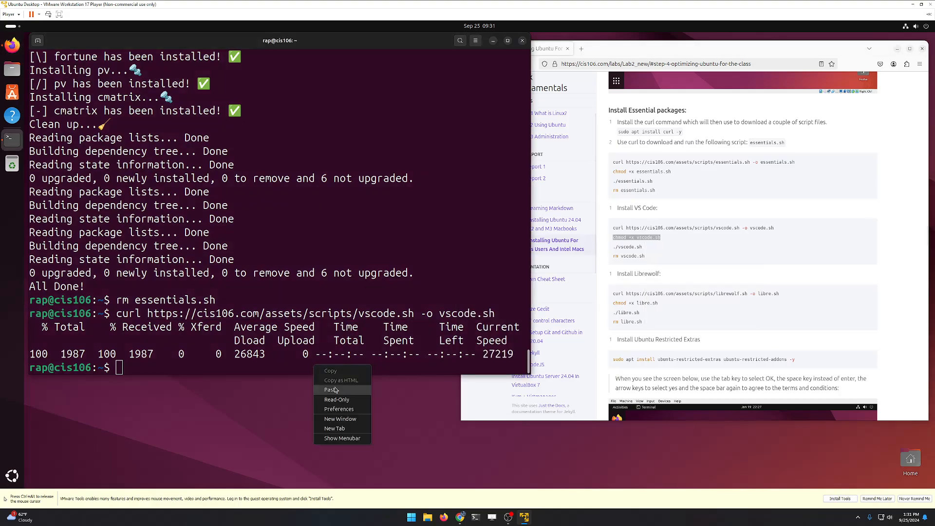
{"action": "left_click", "coordinate": [331, 382]}
{"action": "key", "text": "Return"}
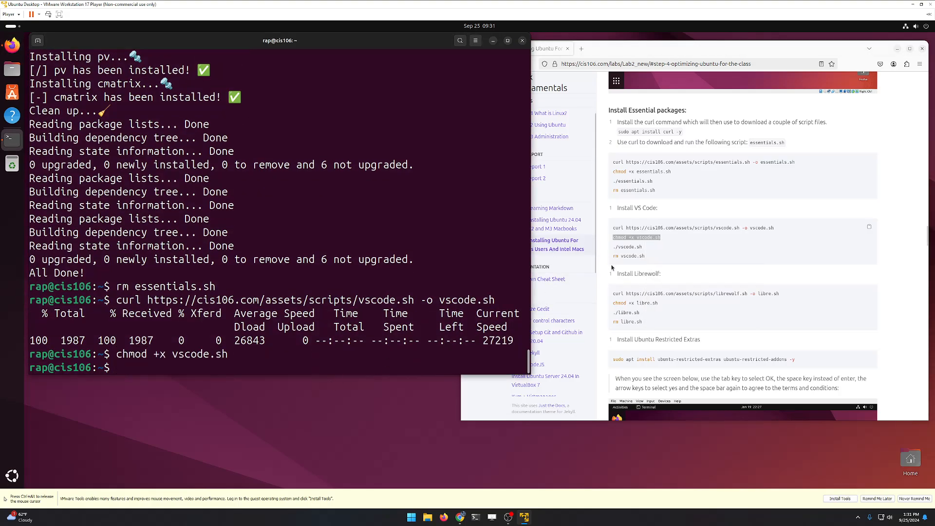
Step: Run './vscode.sh' to install VS Code and select the 'rm vscode.sh' line
{"action": "left_click", "coordinate": [627, 247]}
{"action": "triple_click", "coordinate": [627, 246]}
{"action": "right_click", "coordinate": [627, 246]}
{"action": "left_click", "coordinate": [645, 258]}
{"action": "left_click", "coordinate": [366, 299]}
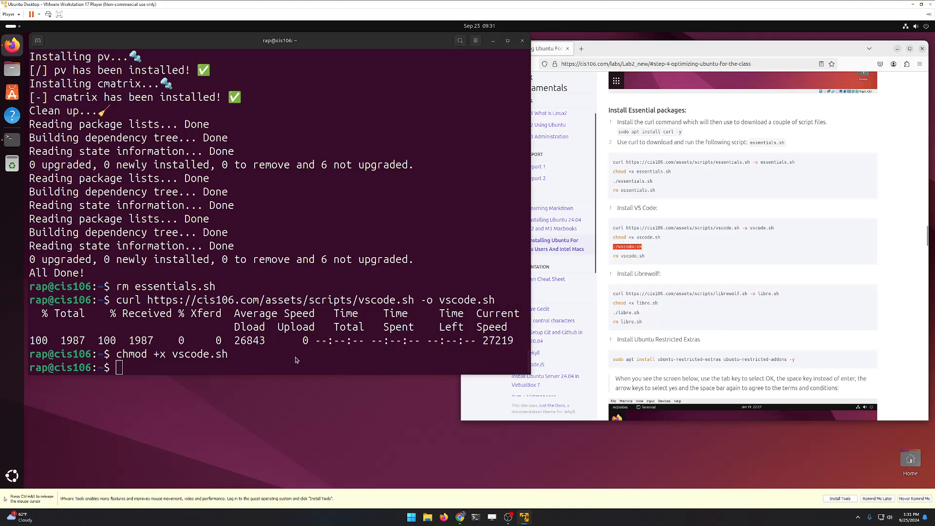
{"action": "right_click", "coordinate": [316, 366]}
{"action": "left_click", "coordinate": [321, 380]}
{"action": "key", "text": "Return"}
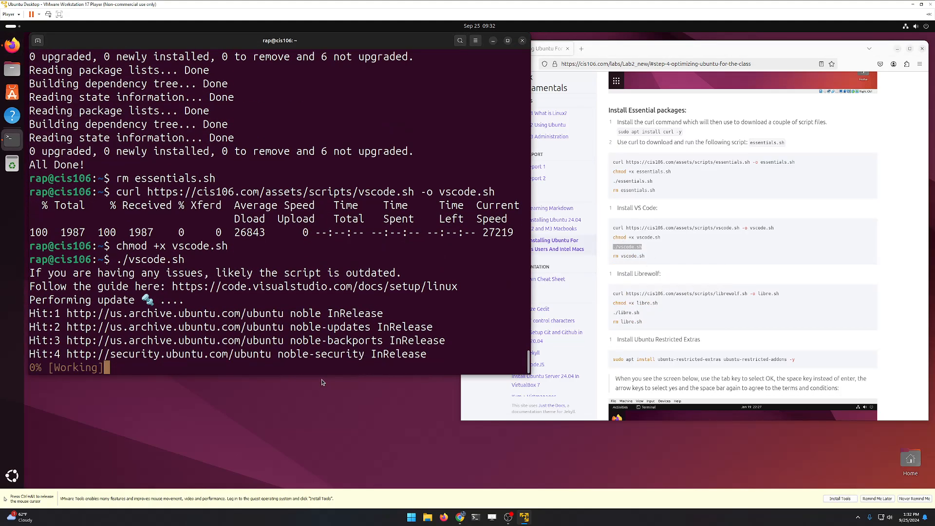
{"action": "left_click", "coordinate": [633, 253]}
{"action": "triple_click", "coordinate": [631, 255]}
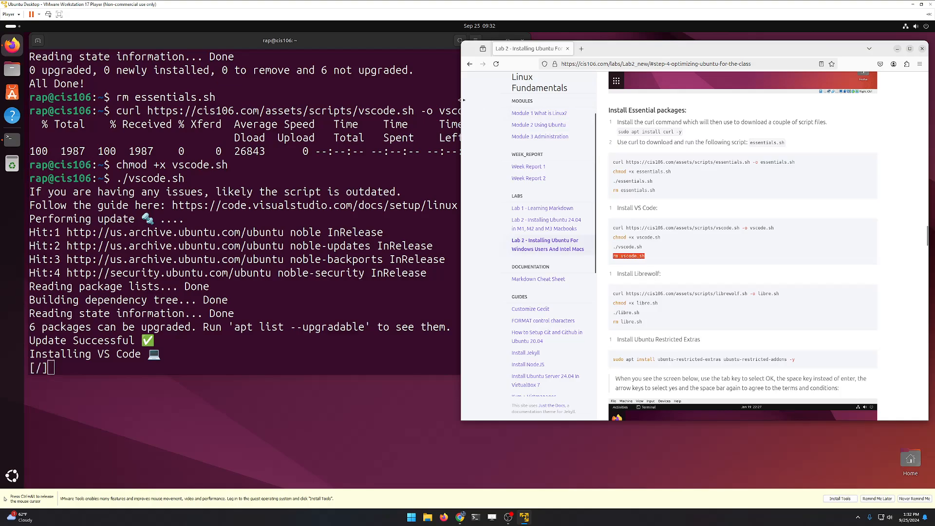
Step: Resize the lab page beside the terminal and select the 'rm vscode.sh' line under Install VS Code
{"action": "left_click_drag", "start_coordinate": [462, 100], "coordinate": [531, 100]}
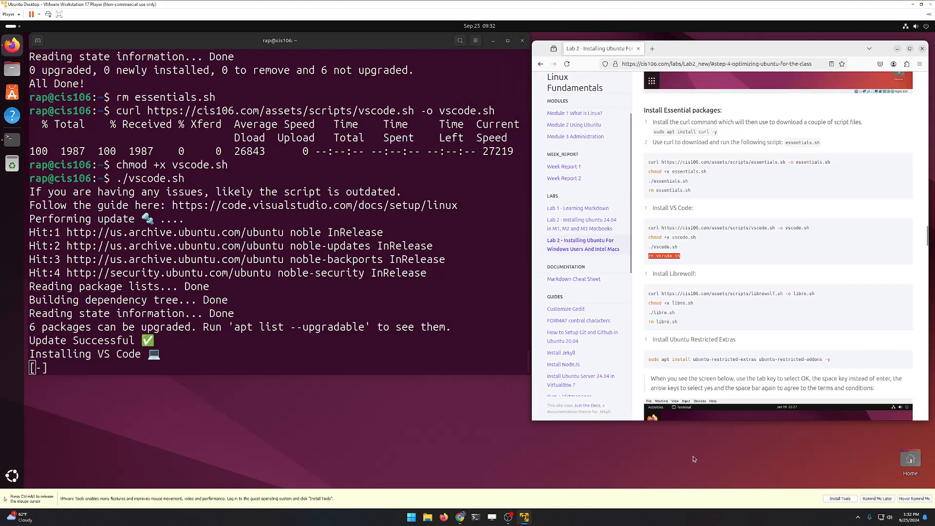
{"action": "left_click", "coordinate": [782, 290]}
{"action": "scroll", "coordinate": [783, 289], "scroll_direction": "up", "scroll_amount": 3}
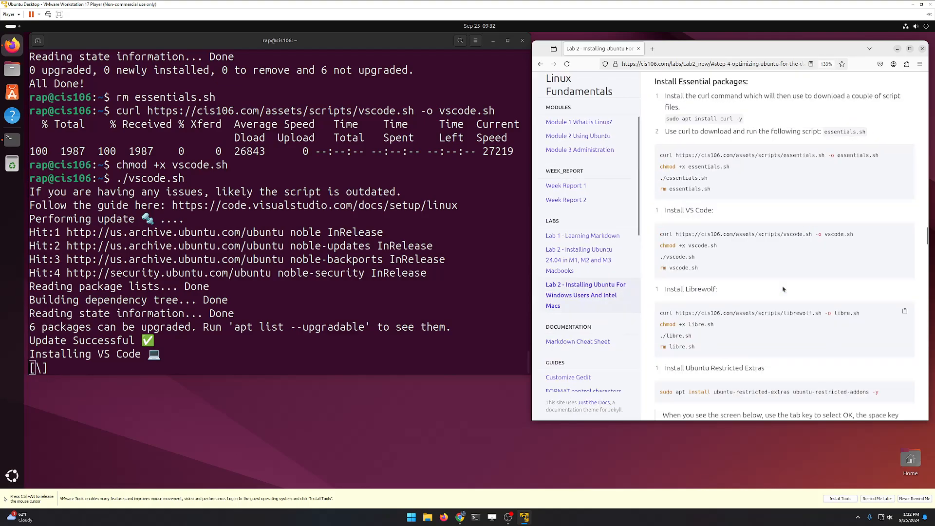
{"action": "scroll", "coordinate": [783, 289], "scroll_direction": "up", "scroll_amount": 1}
{"action": "scroll", "coordinate": [779, 317], "scroll_direction": "down", "scroll_amount": 10}
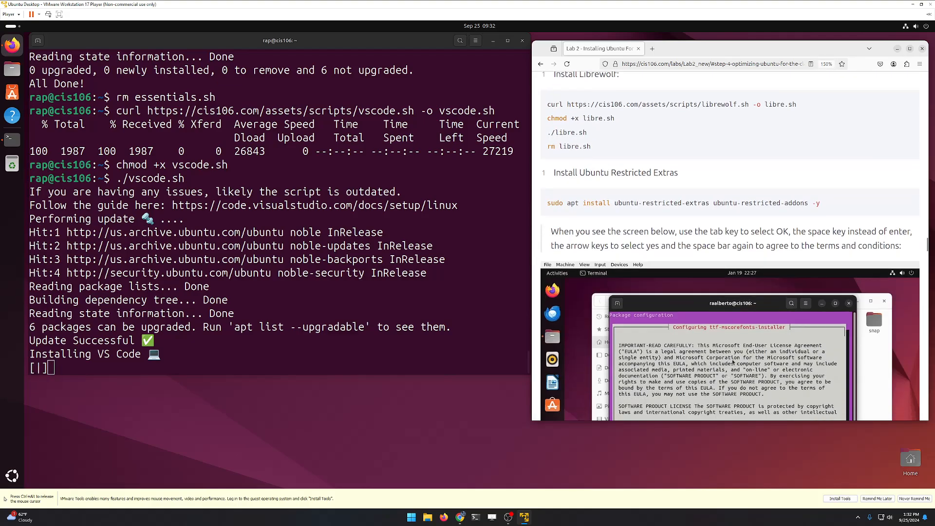
{"action": "scroll", "coordinate": [732, 362], "scroll_direction": "down", "scroll_amount": 2}
{"action": "scroll", "coordinate": [688, 239], "scroll_direction": "up", "scroll_amount": 4}
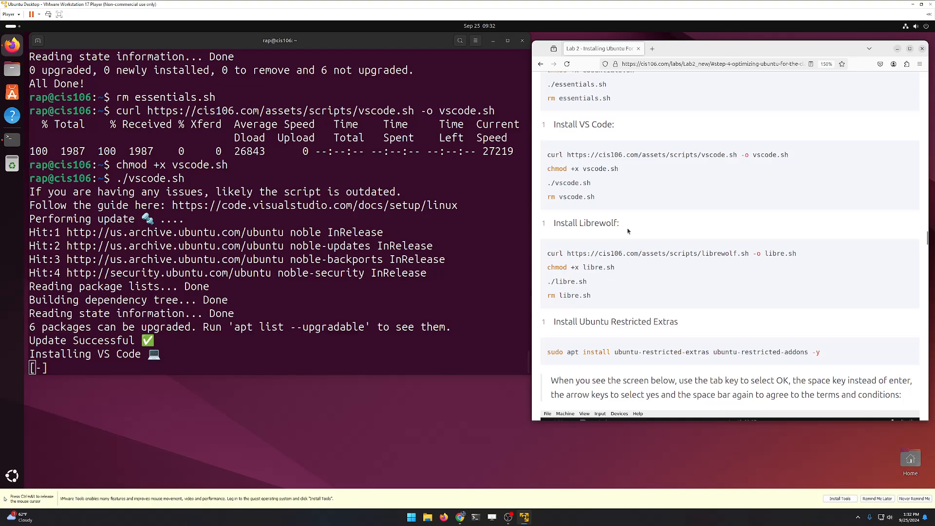
{"action": "double_click", "coordinate": [593, 222]}
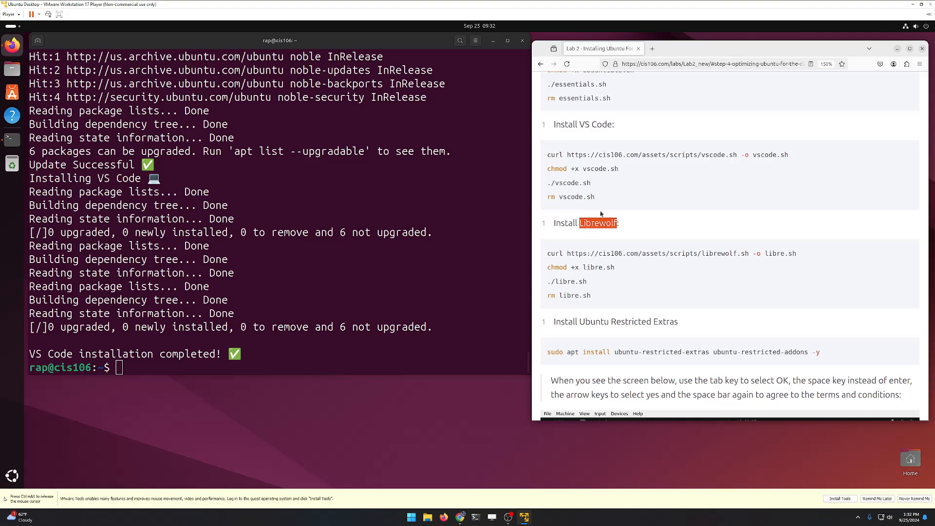
{"action": "double_click", "coordinate": [565, 231]}
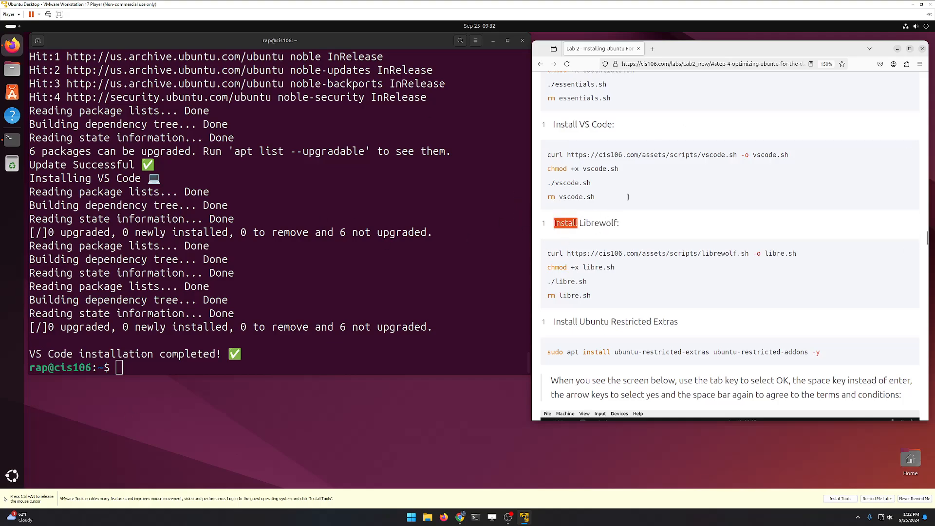
{"action": "left_click_drag", "start_coordinate": [628, 197], "coordinate": [546, 198]}
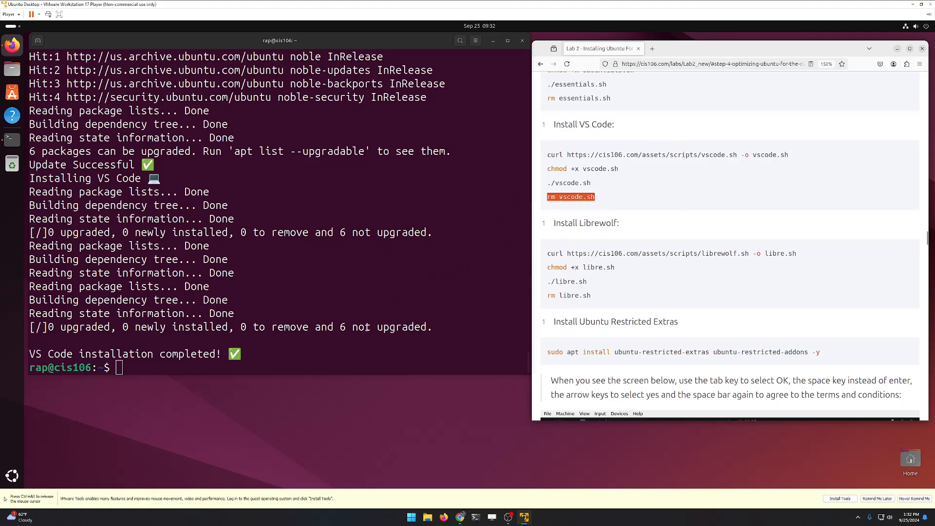
Step: Paste and run 'rm vscode.sh' in the terminal to delete the VS Code script
{"action": "left_click", "coordinate": [338, 341]}
{"action": "key", "text": "ctrl+shift+v"}
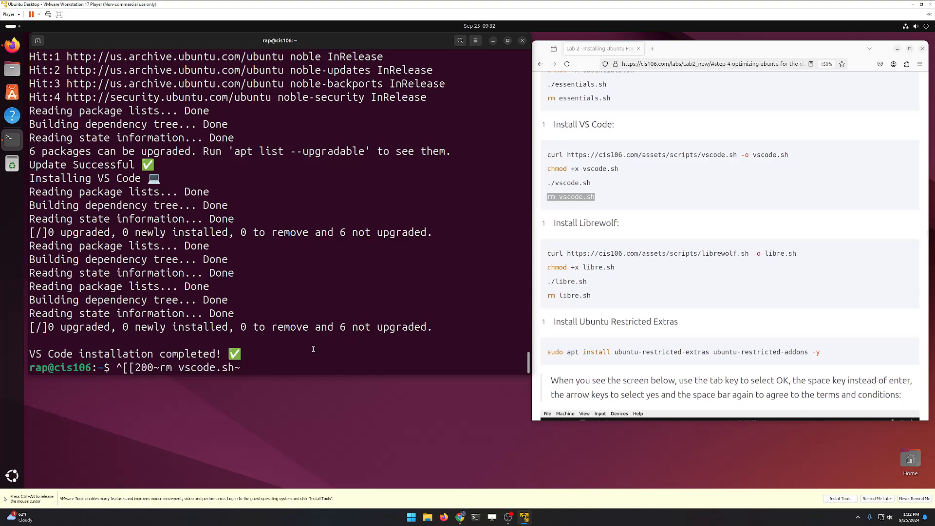
{"action": "key", "text": "BackSpace"}
{"action": "key", "text": "BackSpace"}
{"action": "key", "text": "BackSpace"}
{"action": "key", "text": "BackSpace"}
{"action": "key", "text": "BackSpace"}
{"action": "key", "text": "BackSpace"}
{"action": "key", "text": "BackSpace"}
{"action": "key", "text": "BackSpace"}
{"action": "key", "text": "BackSpace"}
{"action": "key", "text": "BackSpace"}
{"action": "key", "text": "BackSpace"}
{"action": "key", "text": "BackSpace"}
{"action": "key", "text": "BackSpace"}
{"action": "key", "text": "BackSpace"}
{"action": "key", "text": "BackSpace"}
{"action": "key", "text": "BackSpace"}
{"action": "key", "text": "BackSpace"}
{"action": "key", "text": "BackSpace"}
{"action": "right_click", "coordinate": [297, 358]}
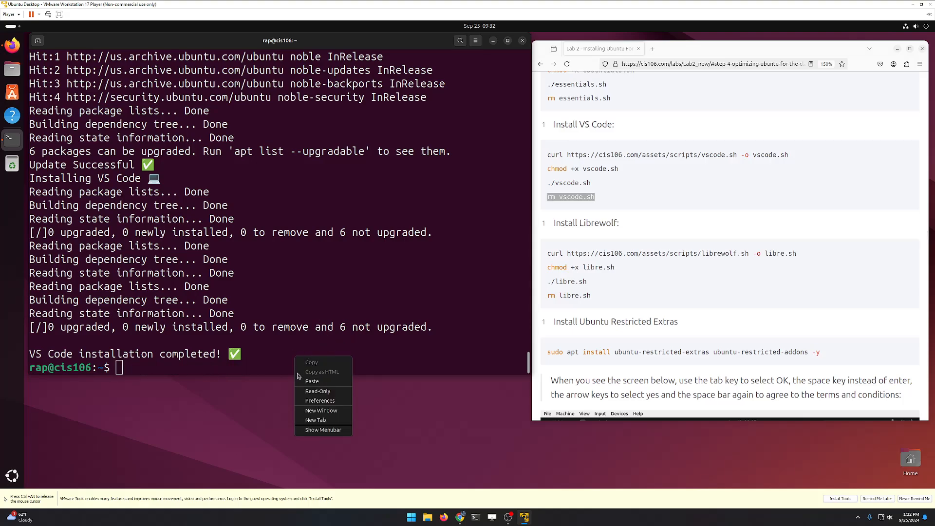
{"action": "left_click", "coordinate": [310, 381]}
Step: Copy the four LibreWolf install commands and run them in the terminal
{"action": "triple_click", "coordinate": [645, 254]}
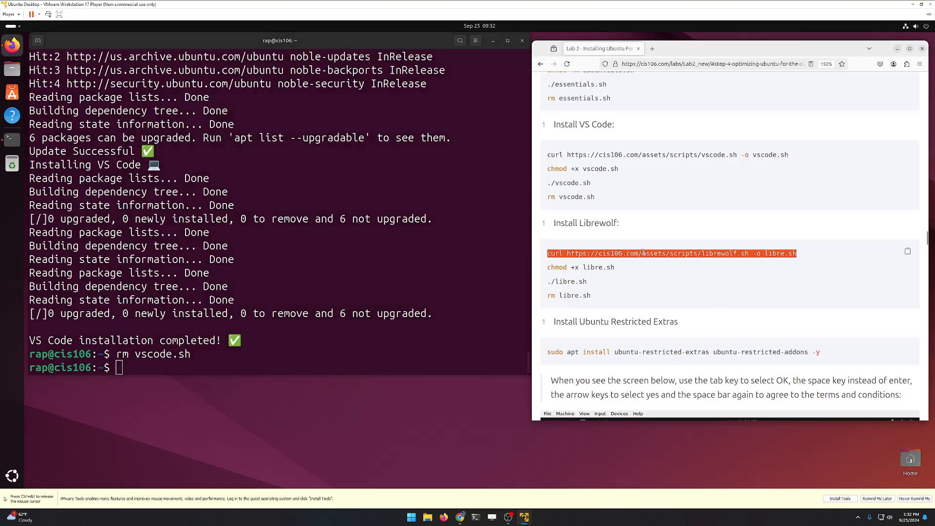
{"action": "right_click", "coordinate": [646, 255]}
{"action": "left_click", "coordinate": [672, 268]}
{"action": "left_click", "coordinate": [830, 274]}
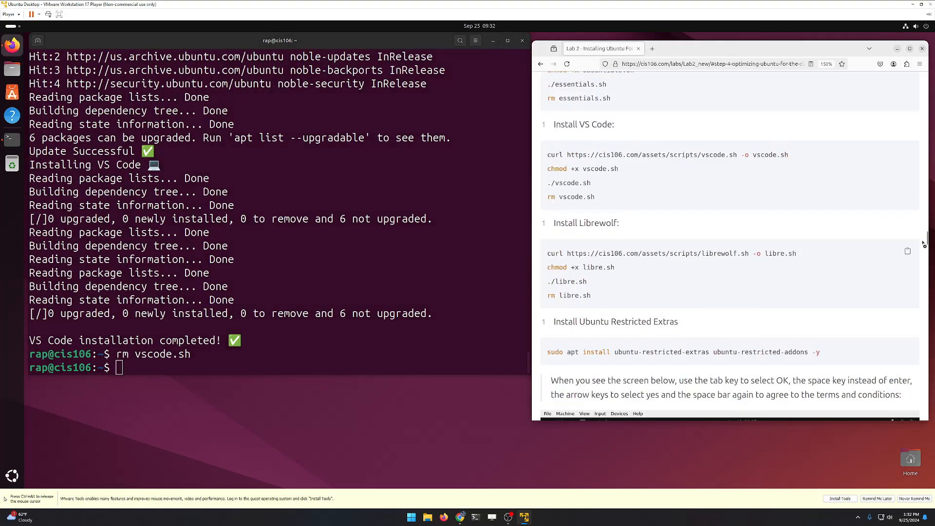
{"action": "right_click", "coordinate": [178, 367]}
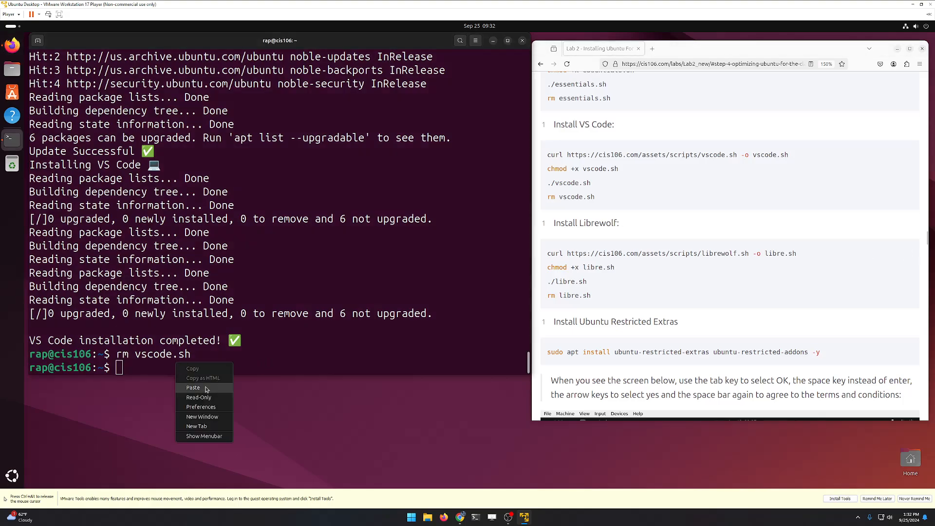
{"action": "left_click", "coordinate": [203, 389]}
{"action": "key", "text": "Return"}
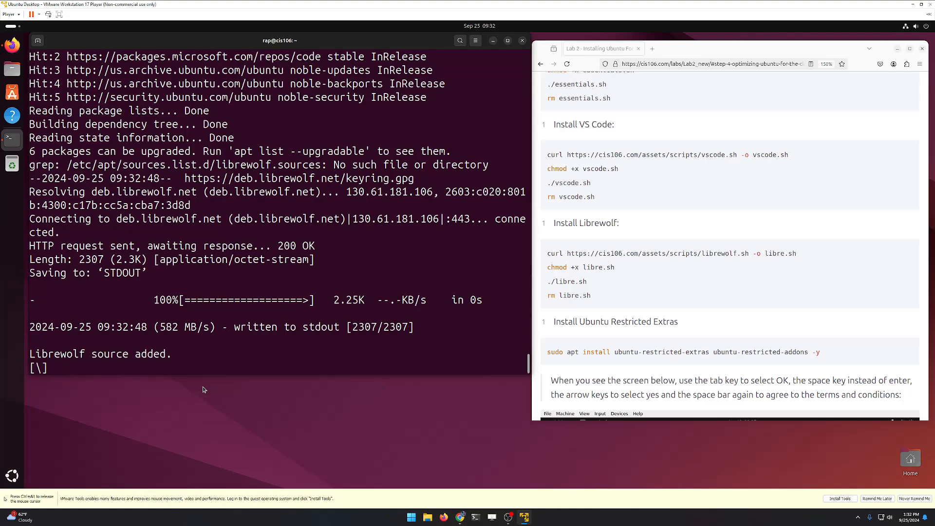
{"action": "key", "text": "ctrl+alt"}
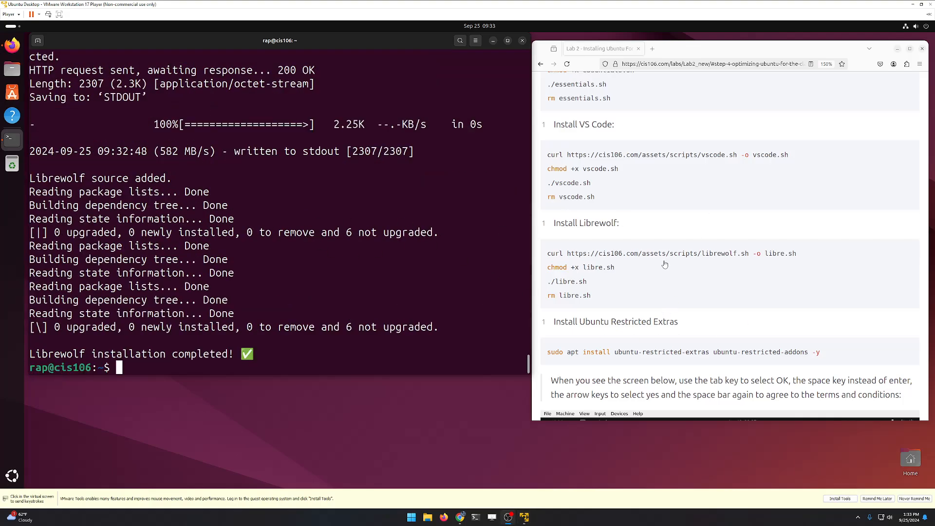
{"action": "left_click", "coordinate": [611, 351]}
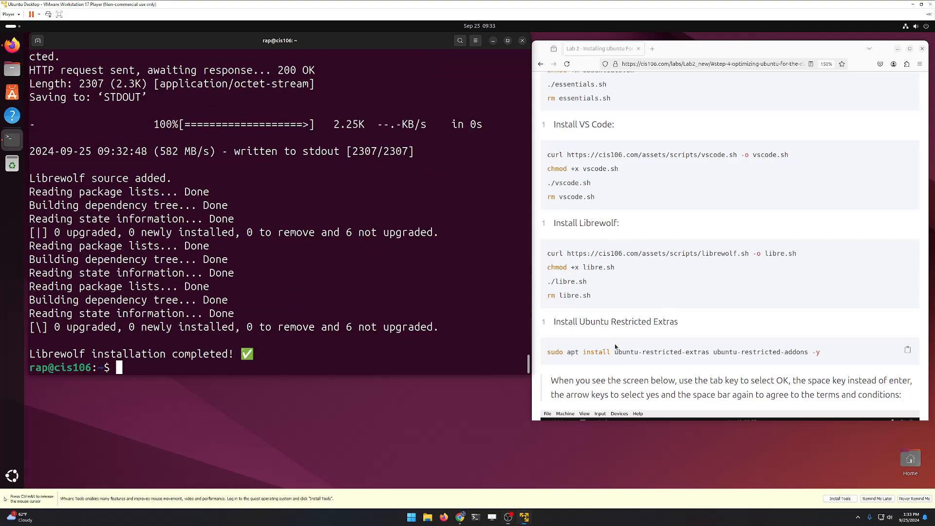
Step: Run the 'sudo apt install ubuntu-restricted-extras' command copied from the lab page
{"action": "triple_click", "coordinate": [645, 351]}
{"action": "right_click", "coordinate": [645, 351]}
{"action": "left_click", "coordinate": [665, 359]}
{"action": "right_click", "coordinate": [341, 357]}
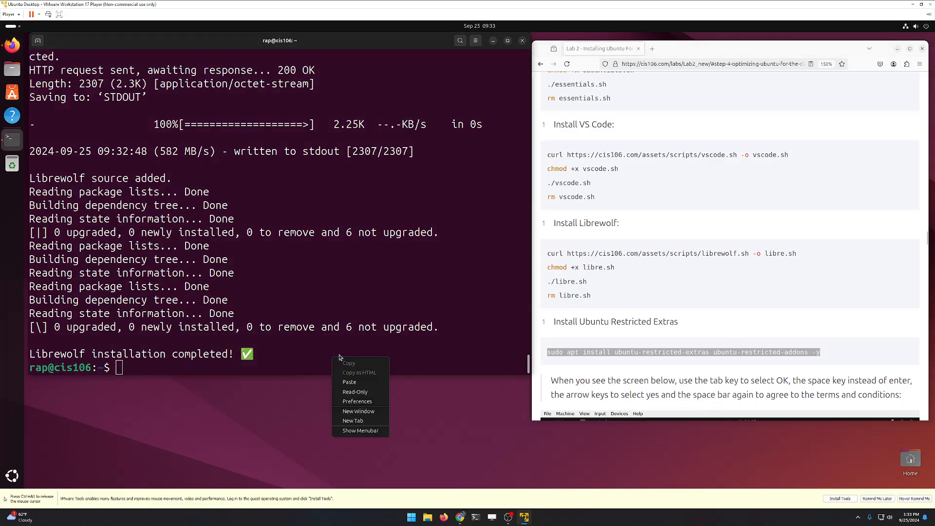
{"action": "left_click", "coordinate": [349, 382]}
{"action": "key", "text": "Return"}
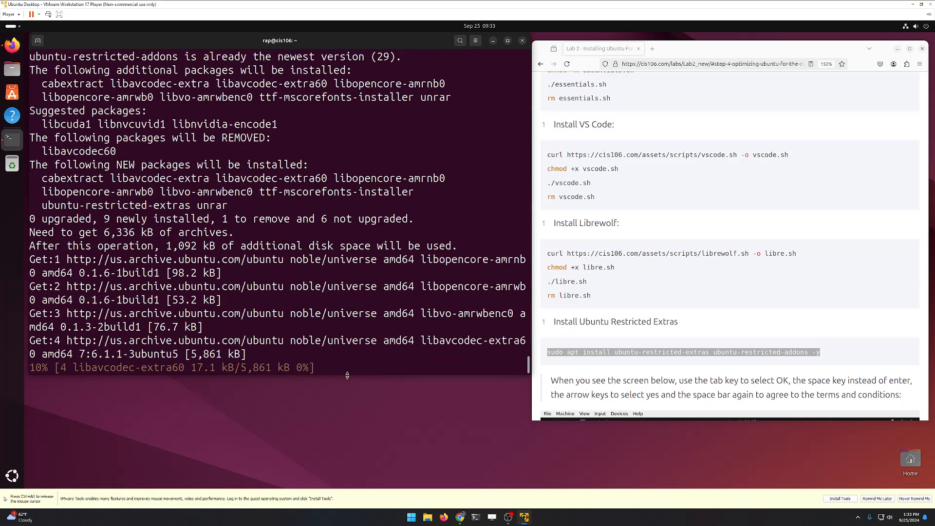
Step: Accept the Microsoft core fonts EULA with <Ok> and <Yes> so the fonts install
{"action": "scroll", "coordinate": [689, 333], "scroll_direction": "down", "scroll_amount": 15}
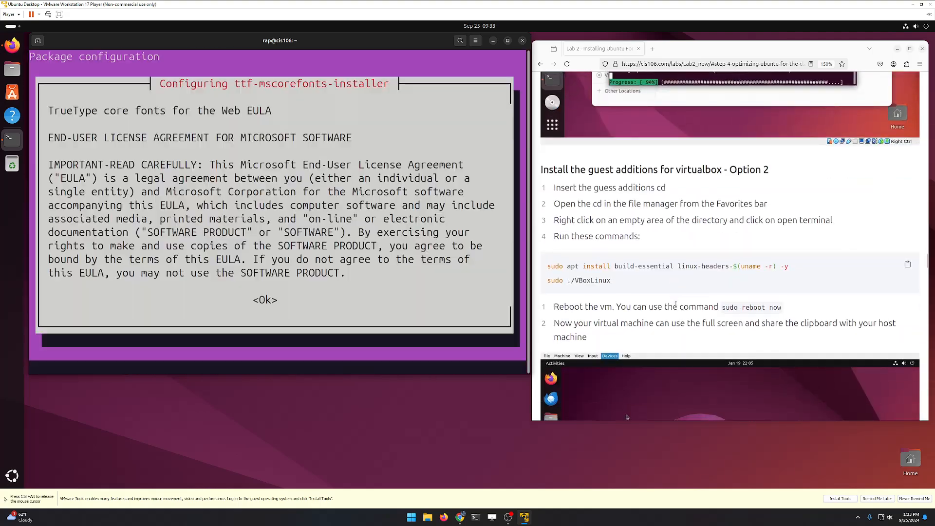
{"action": "key", "text": "Tab"}
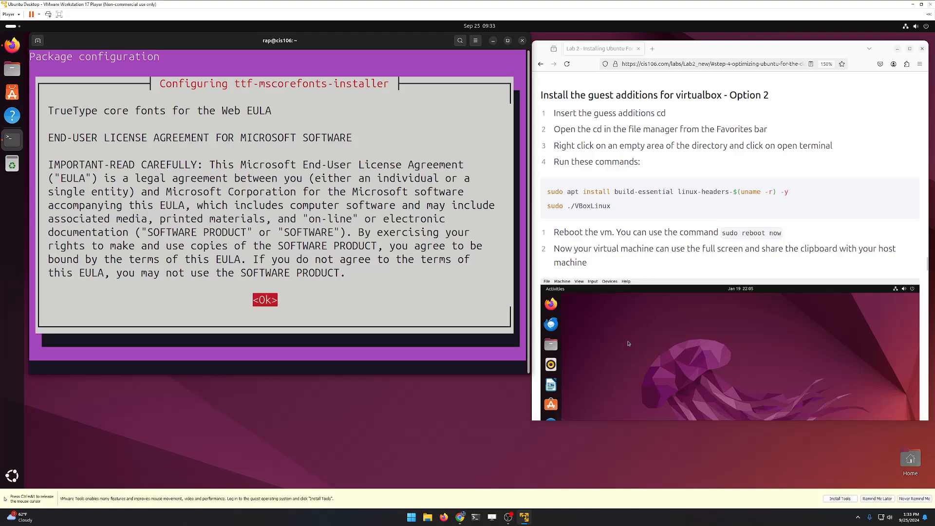
{"action": "key", "text": "Return"}
{"action": "key", "text": "Tab"}
{"action": "key", "text": "Return"}
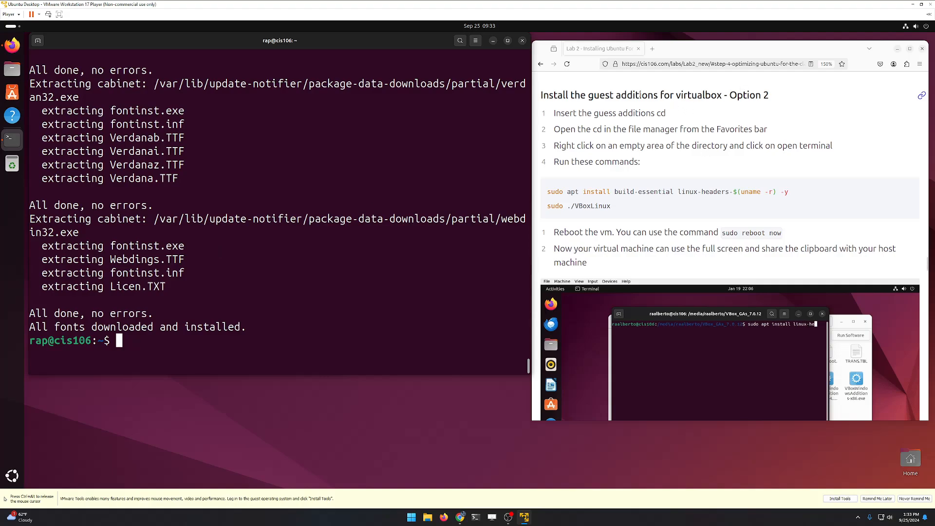
{"action": "left_click_drag", "start_coordinate": [593, 95], "coordinate": [745, 97]}
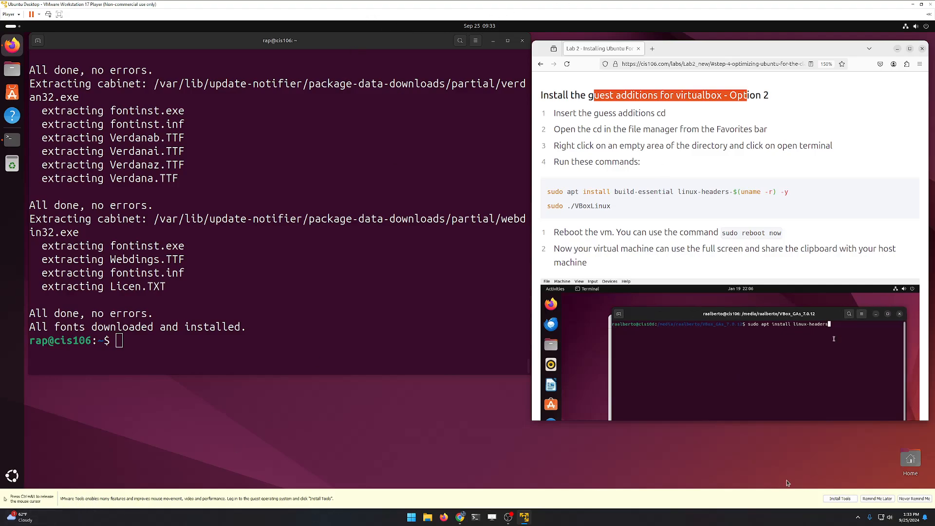
{"action": "left_click", "coordinate": [839, 498]}
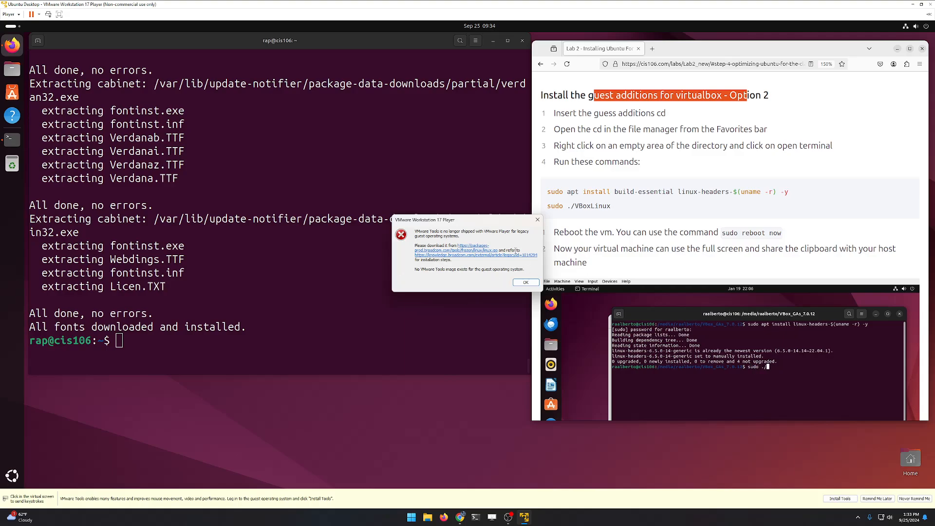
{"action": "left_click", "coordinate": [534, 285]}
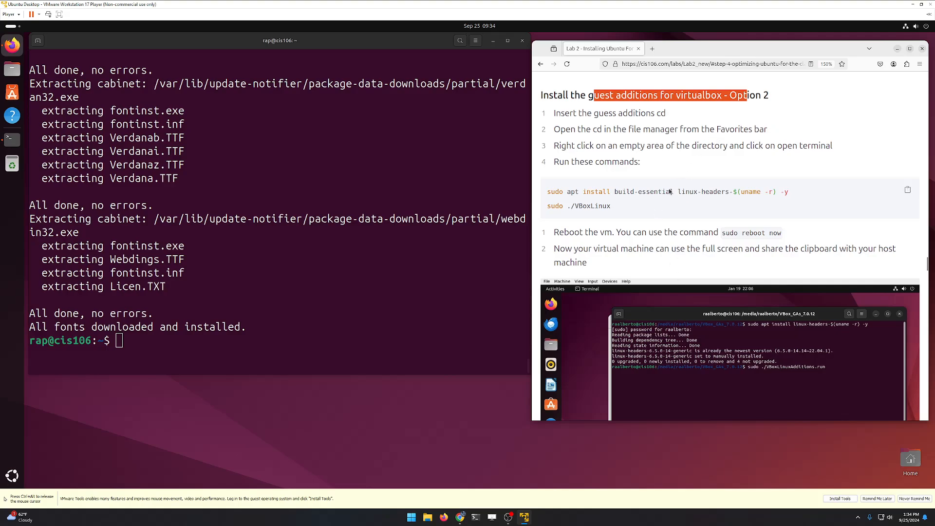
{"action": "scroll", "coordinate": [669, 191], "scroll_direction": "down", "scroll_amount": 8}
{"action": "scroll", "coordinate": [640, 249], "scroll_direction": "up", "scroll_amount": 2}
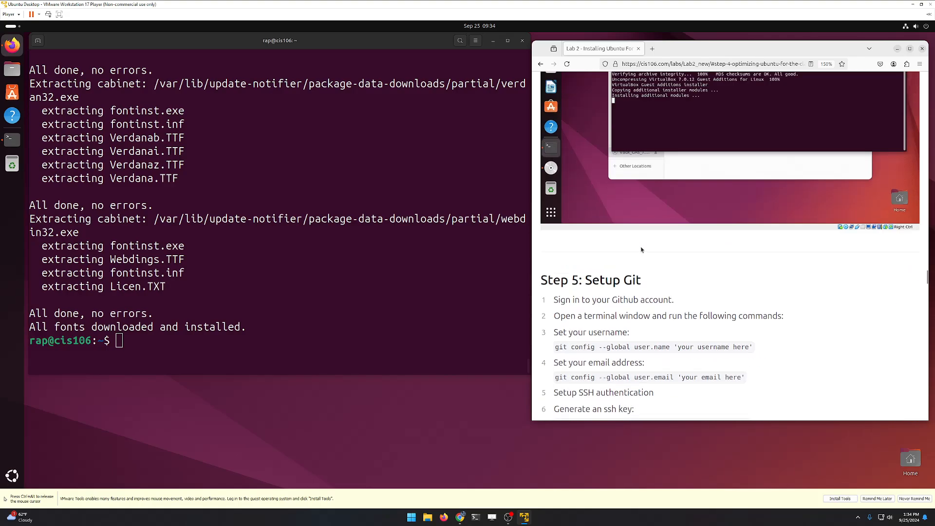
{"action": "scroll", "coordinate": [647, 244], "scroll_direction": "up", "scroll_amount": 5}
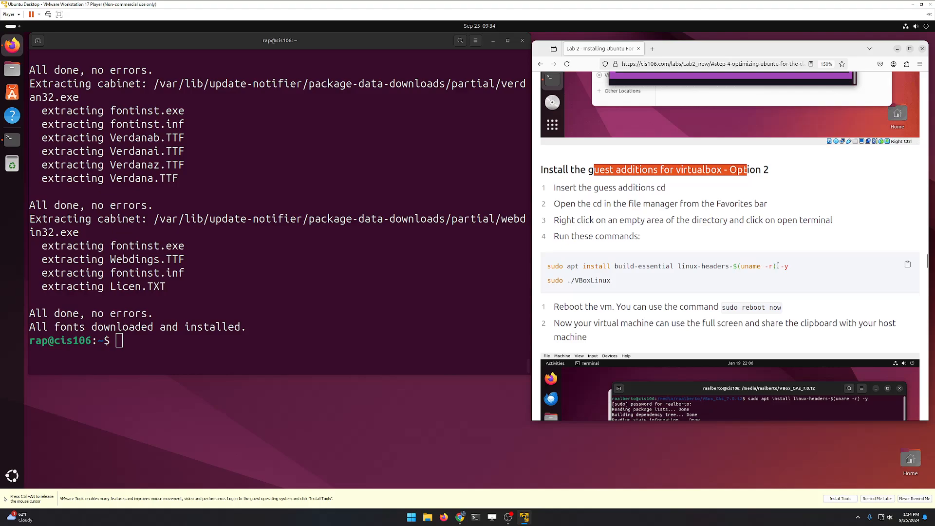
Step: Run 'sudo apt install build-essential linux-headers-$(uname -r) -y' from the lab page in the guest terminal; both are already newest
{"action": "left_click_drag", "start_coordinate": [789, 266], "coordinate": [546, 265]}
{"action": "right_click", "coordinate": [574, 264]}
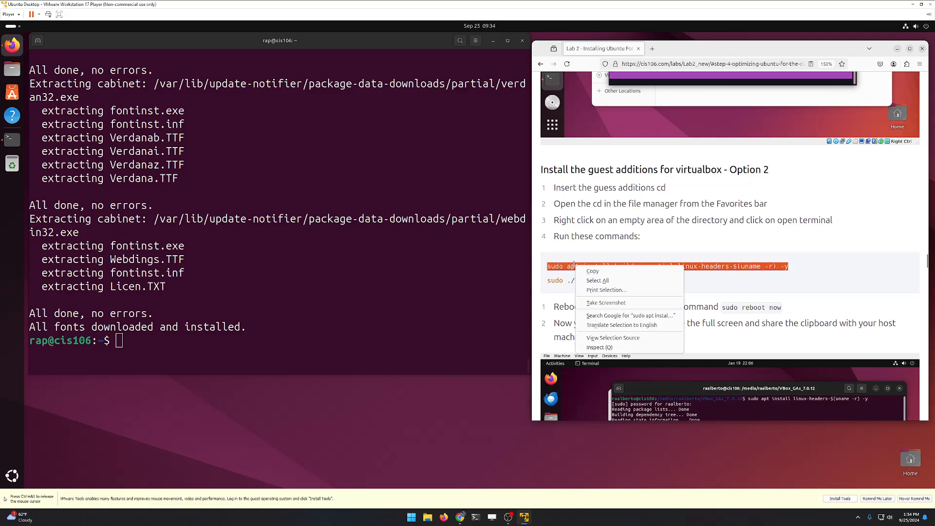
{"action": "left_click", "coordinate": [593, 270]}
{"action": "left_click", "coordinate": [348, 301]}
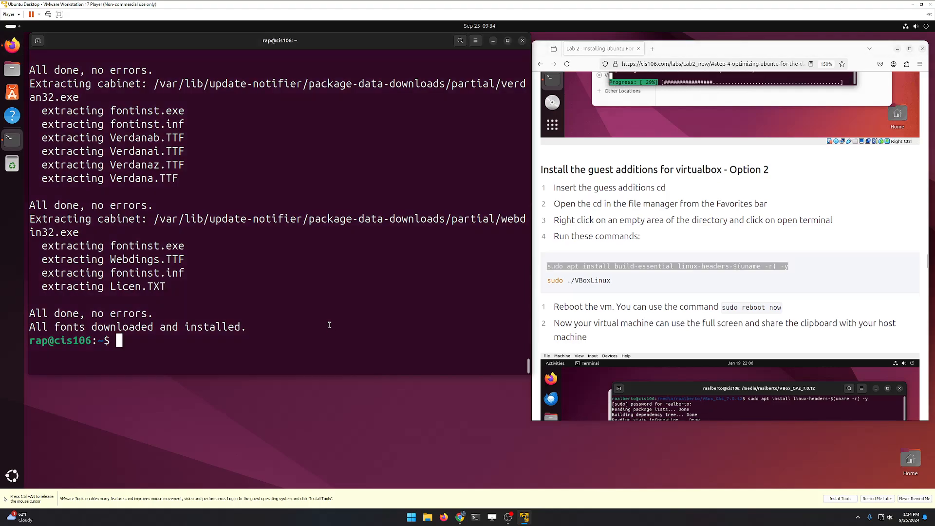
{"action": "right_click", "coordinate": [328, 333]}
{"action": "left_click", "coordinate": [347, 357]}
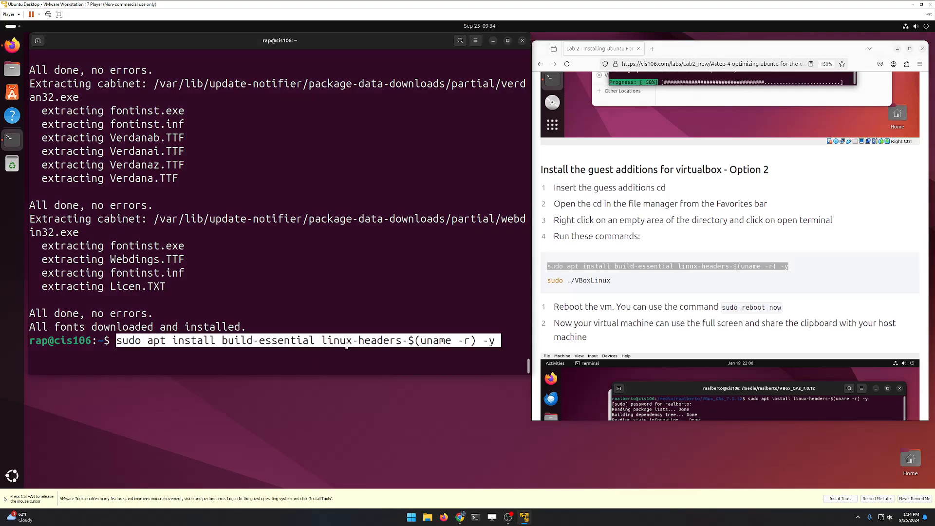
{"action": "key", "text": "Return"}
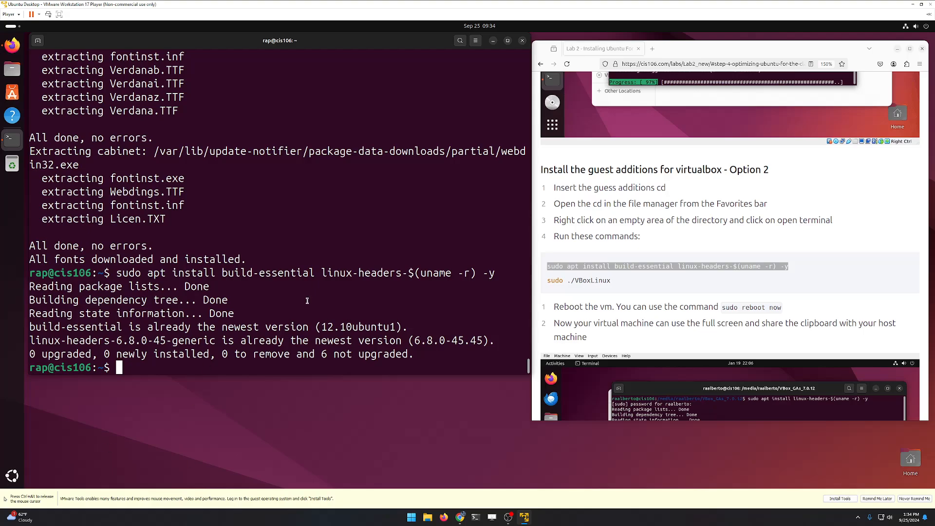
{"action": "scroll", "coordinate": [720, 304], "scroll_direction": "down", "scroll_amount": 4}
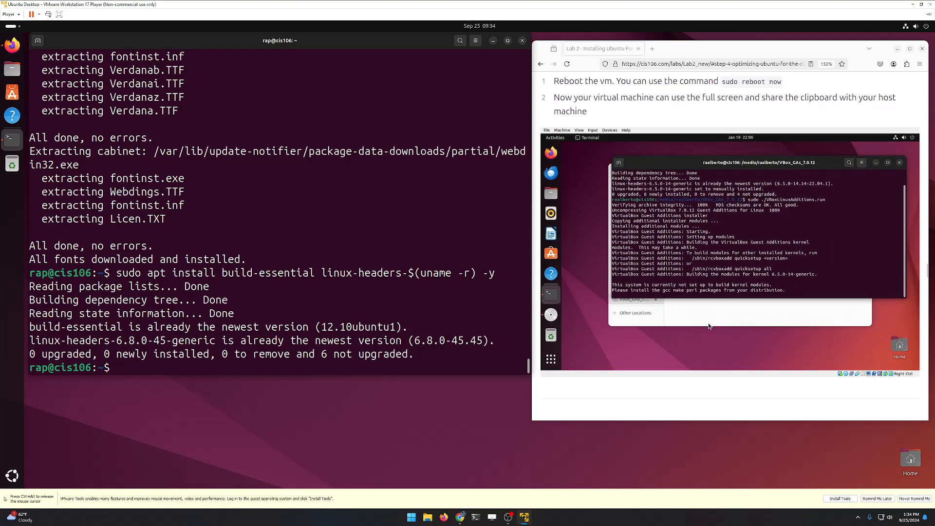
{"action": "scroll", "coordinate": [727, 329], "scroll_direction": "down", "scroll_amount": 10}
{"action": "scroll", "coordinate": [703, 335], "scroll_direction": "up", "scroll_amount": 1}
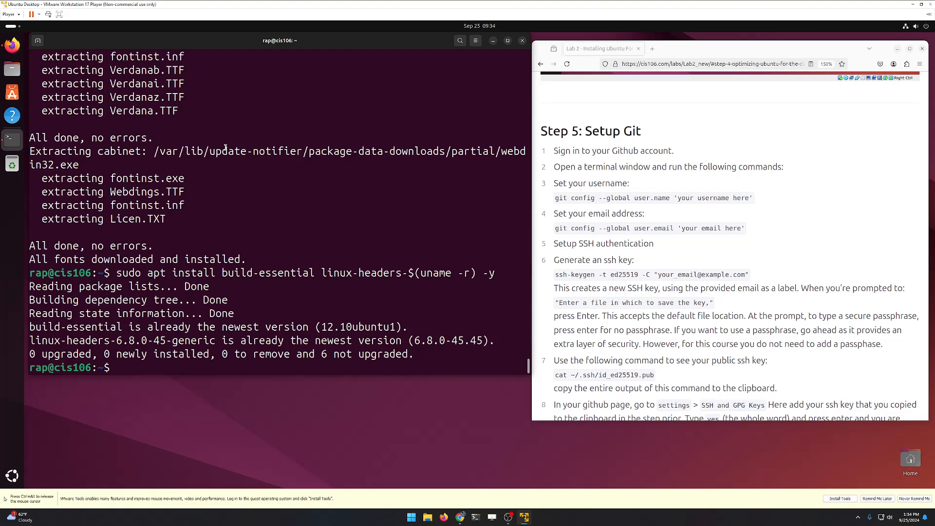
Step: Open a new Firefox tab in the guest and go to the GitHub profile
{"action": "scroll", "coordinate": [670, 241], "scroll_direction": "up", "scroll_amount": 1}
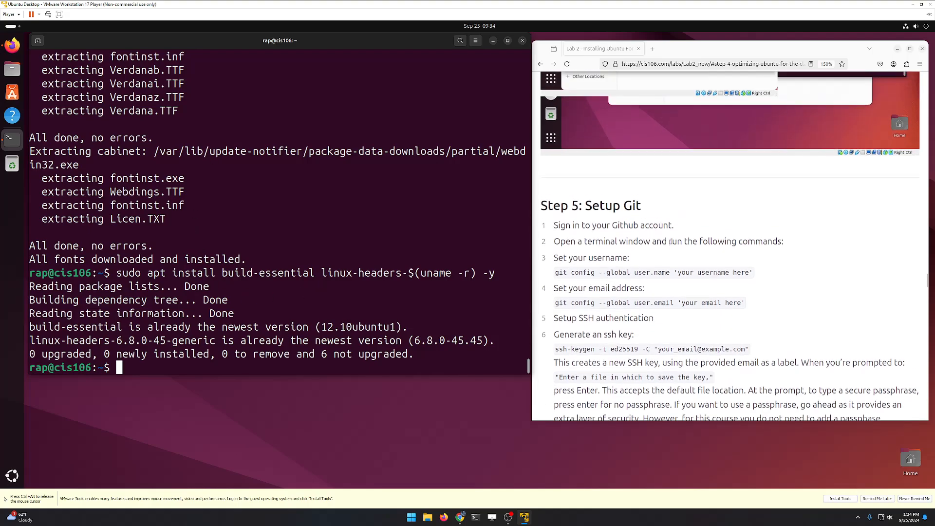
{"action": "scroll", "coordinate": [671, 241], "scroll_direction": "down", "scroll_amount": 3}
{"action": "left_click", "coordinate": [651, 48]}
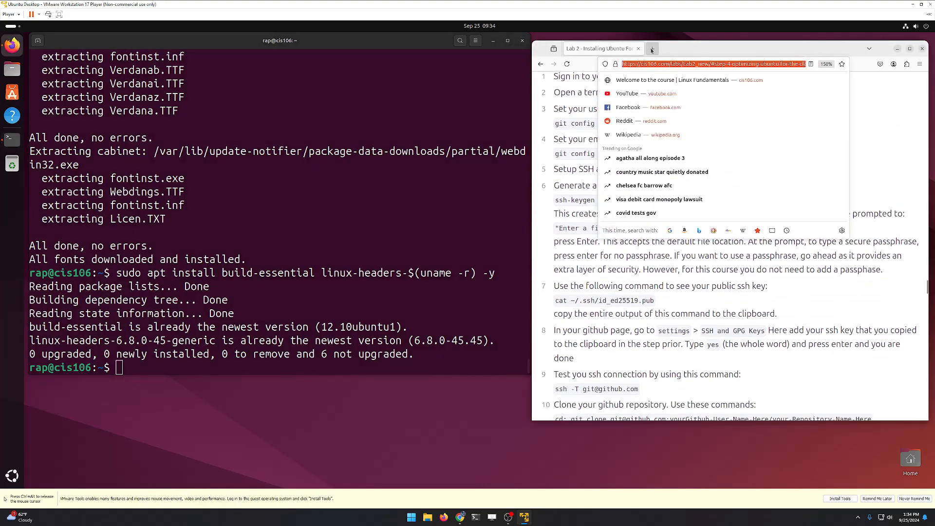
{"action": "left_click", "coordinate": [681, 64]}
{"action": "type", "text": "gith"}
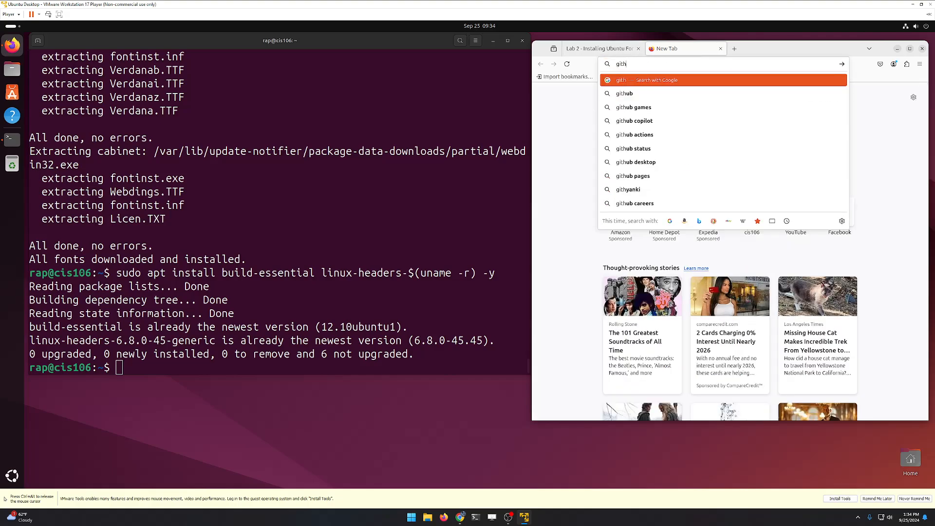
{"action": "key", "text": "ctrl+alt"}
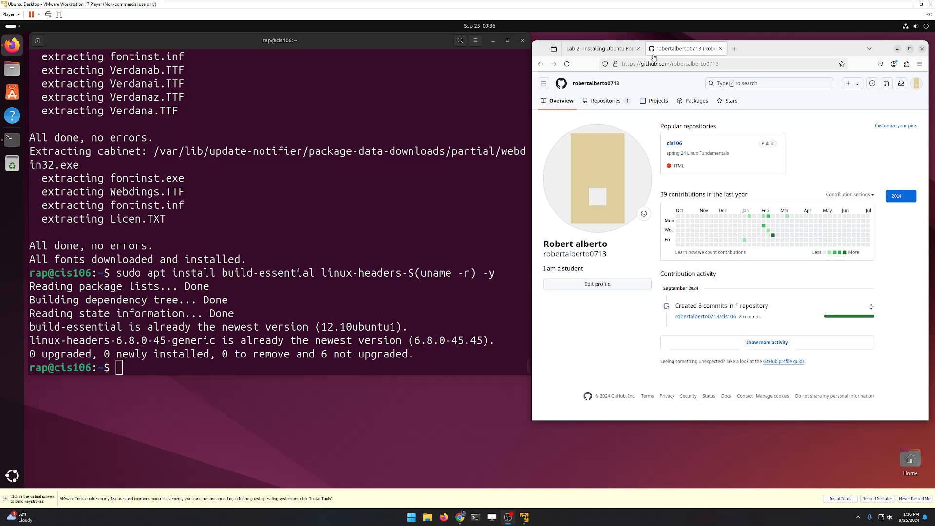
Step: Return to the Lab 2 tab and select the git config username command
{"action": "left_click", "coordinate": [610, 51]}
{"action": "left_click", "coordinate": [606, 52]}
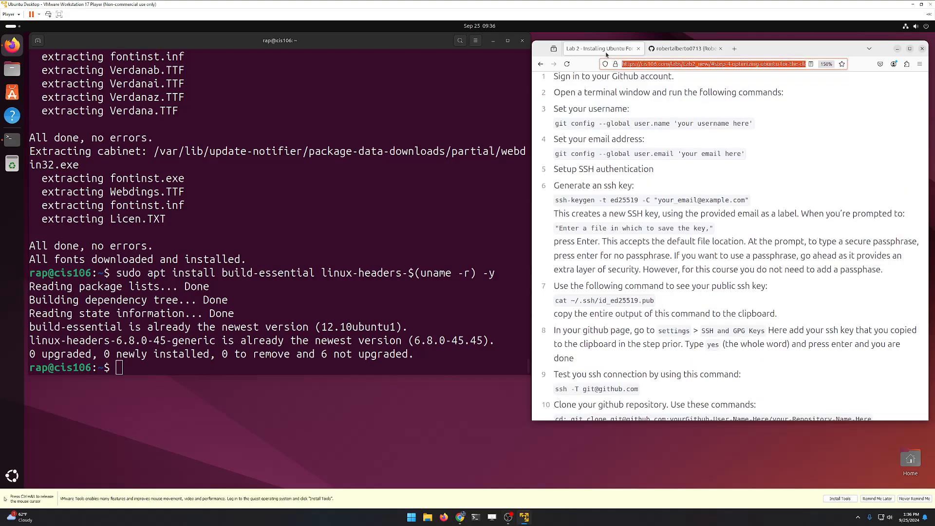
{"action": "triple_click", "coordinate": [635, 130]}
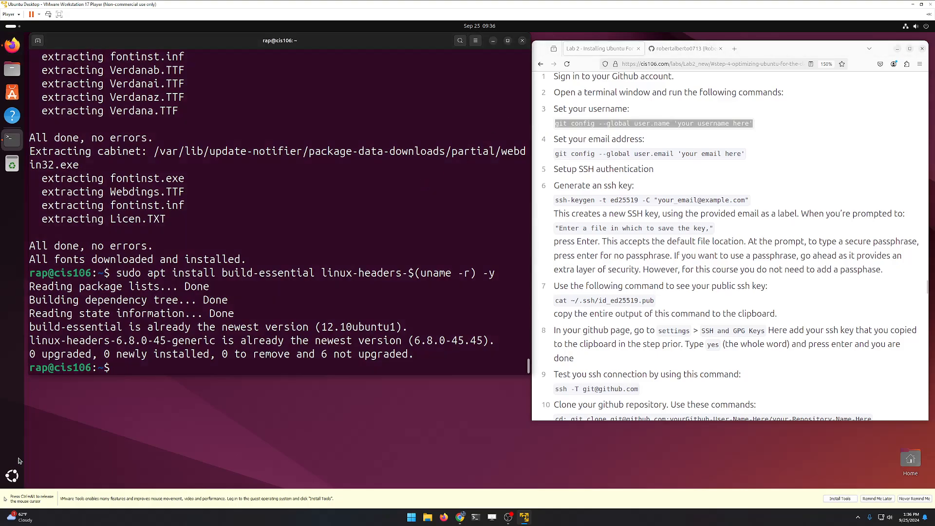
Step: Launch Text Editor from the Activities search and move its window to the screen centre
{"action": "left_click", "coordinate": [10, 473]}
{"action": "type", "text": "t"}
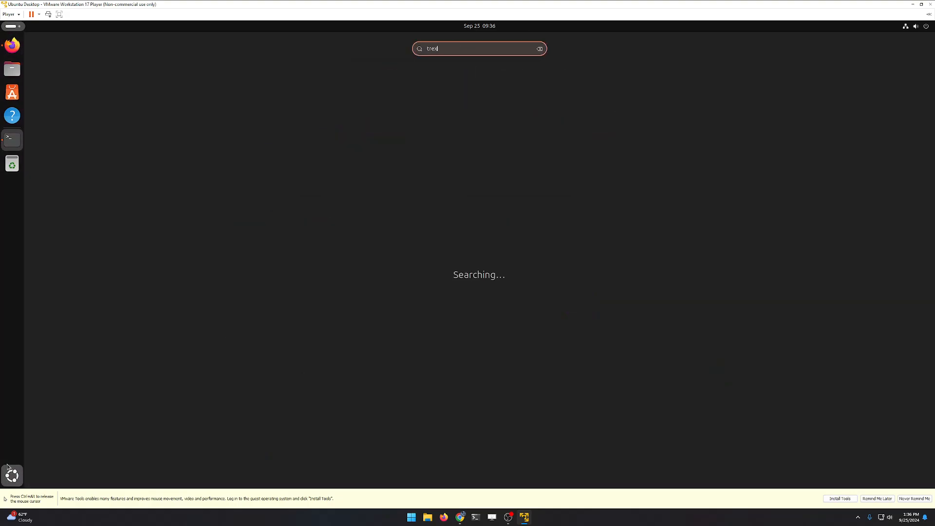
{"action": "type", "text": "re"}
{"action": "key", "text": "BackSpace"}
{"action": "key", "text": "BackSpace"}
{"action": "type", "text": "e4xt"}
{"action": "key", "text": "BackSpace"}
{"action": "key", "text": "BackSpace"}
{"action": "type", "text": "xt"}
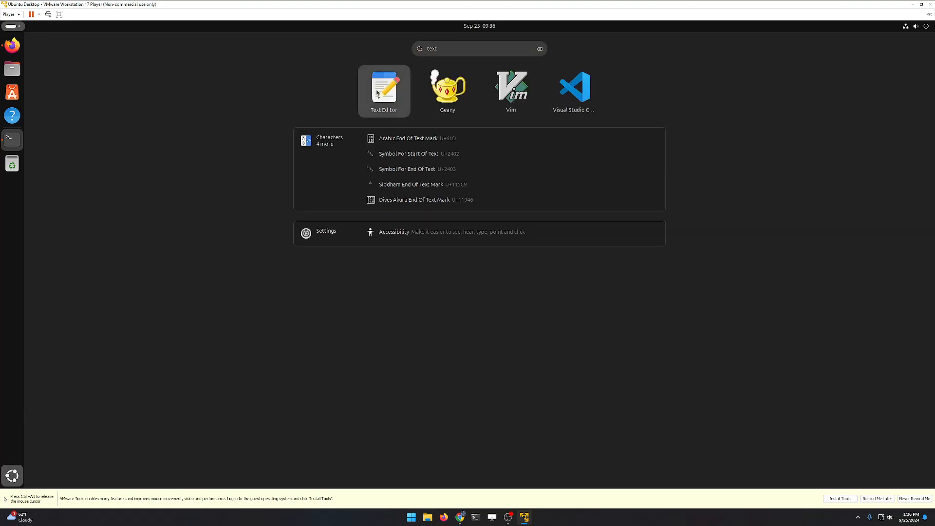
{"action": "key", "text": "Return"}
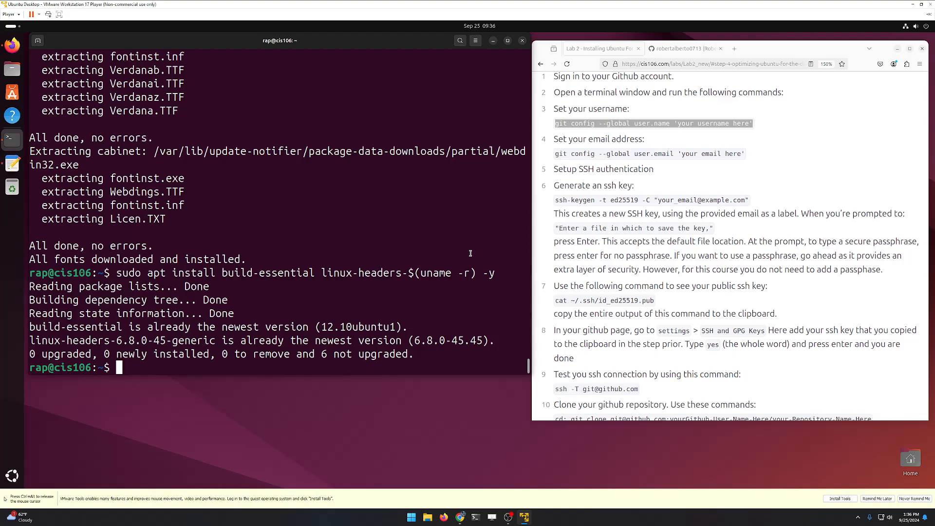
{"action": "left_click_drag", "start_coordinate": [188, 59], "coordinate": [262, 73]}
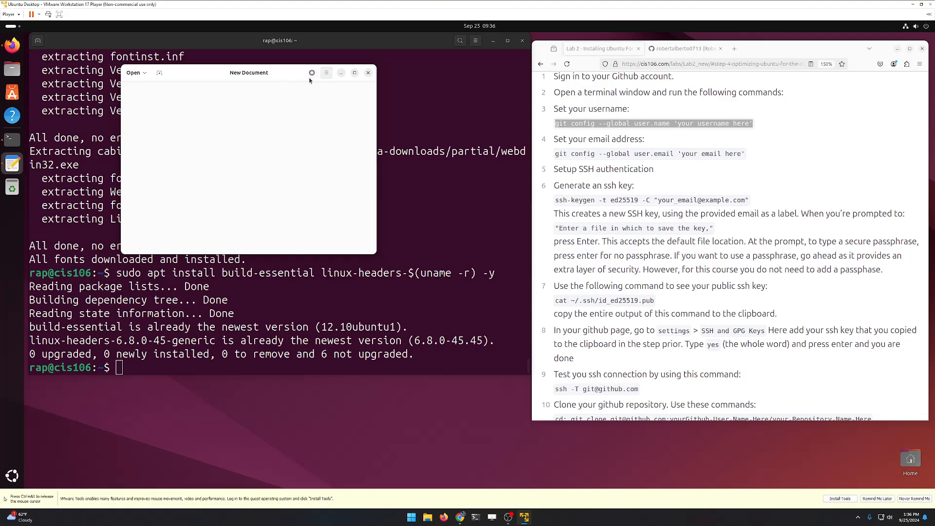
{"action": "left_click", "coordinate": [312, 73]}
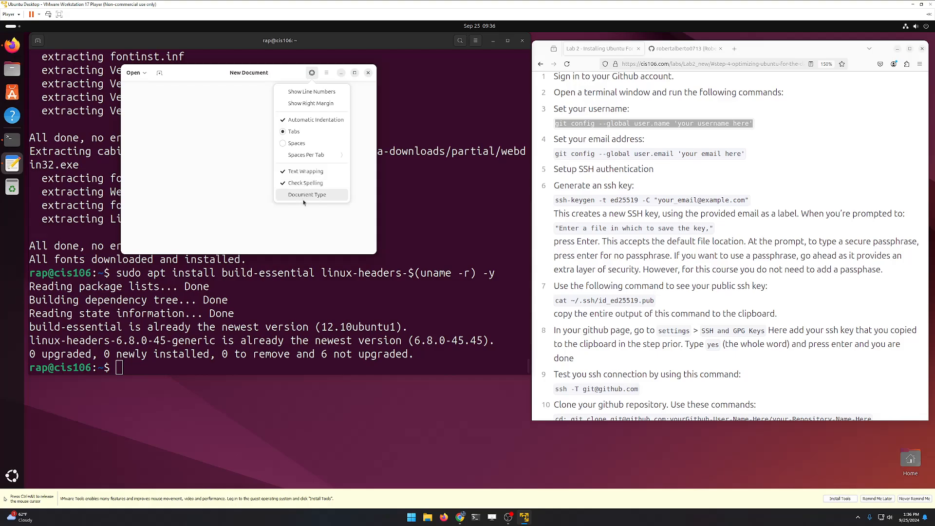
{"action": "left_click", "coordinate": [318, 184]}
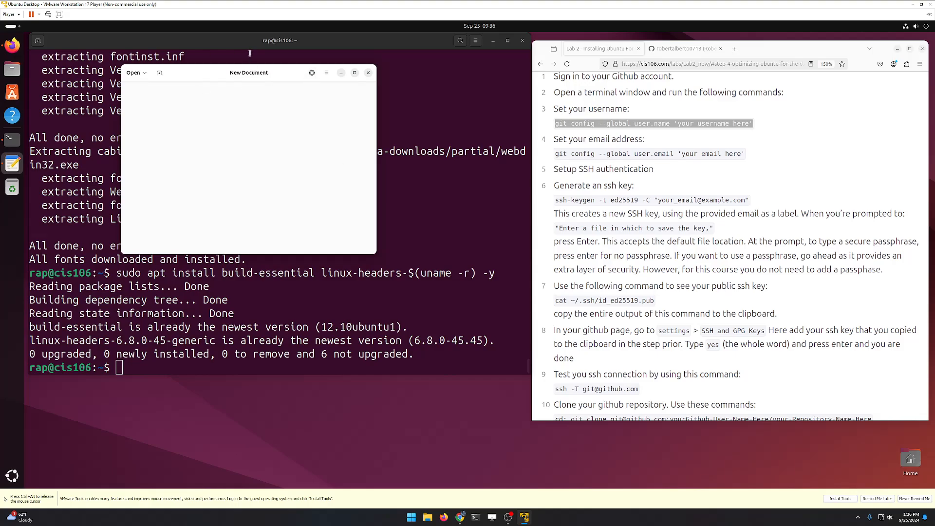
{"action": "left_click_drag", "start_coordinate": [245, 76], "coordinate": [379, 96]}
Step: Copy the git config username and email commands from the lab into the editor
{"action": "right_click", "coordinate": [598, 125]}
{"action": "left_click", "coordinate": [601, 129]}
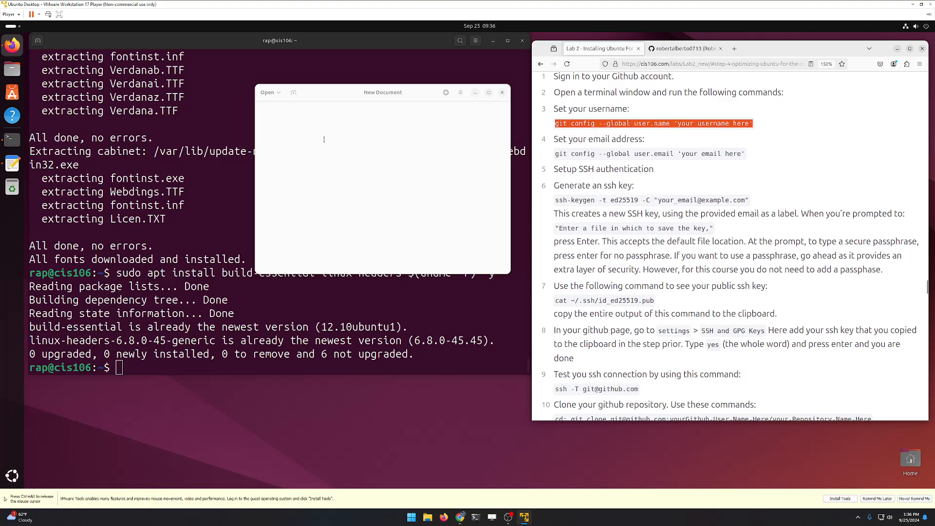
{"action": "right_click", "coordinate": [324, 139]}
{"action": "left_click", "coordinate": [360, 168]}
{"action": "triple_click", "coordinate": [620, 154]}
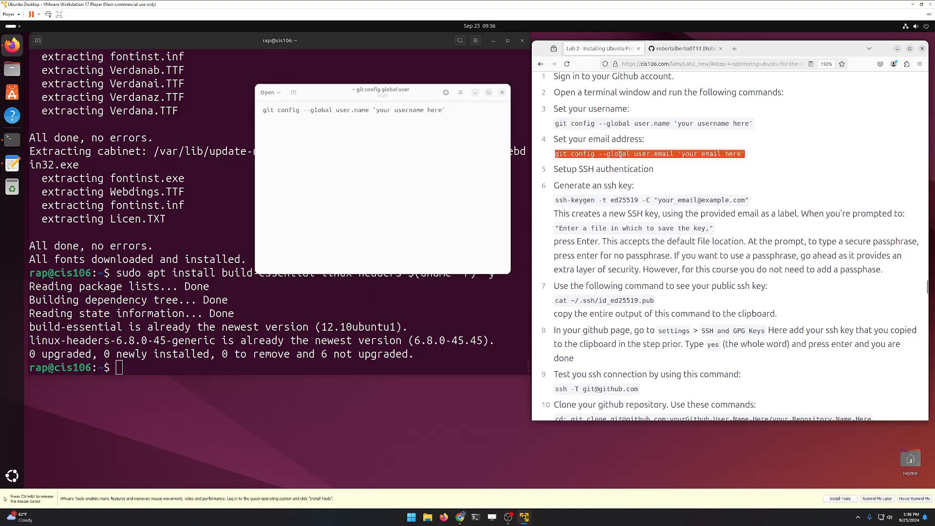
{"action": "right_click", "coordinate": [621, 155]}
{"action": "left_click", "coordinate": [625, 160]}
{"action": "left_click", "coordinate": [407, 137]}
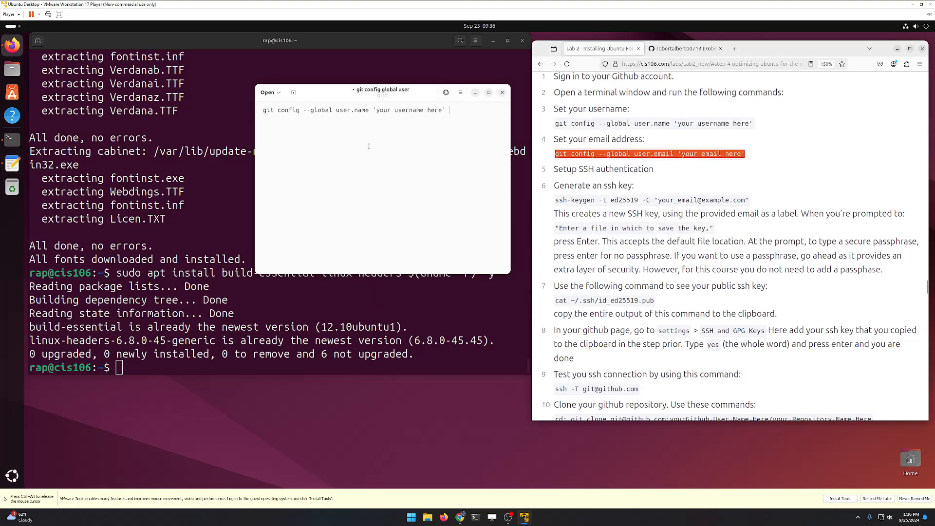
{"action": "right_click", "coordinate": [407, 137]}
{"action": "left_click", "coordinate": [438, 170]}
Step: Copy the ssh-keygen command from the lab into the editor as line 3
{"action": "triple_click", "coordinate": [686, 201]}
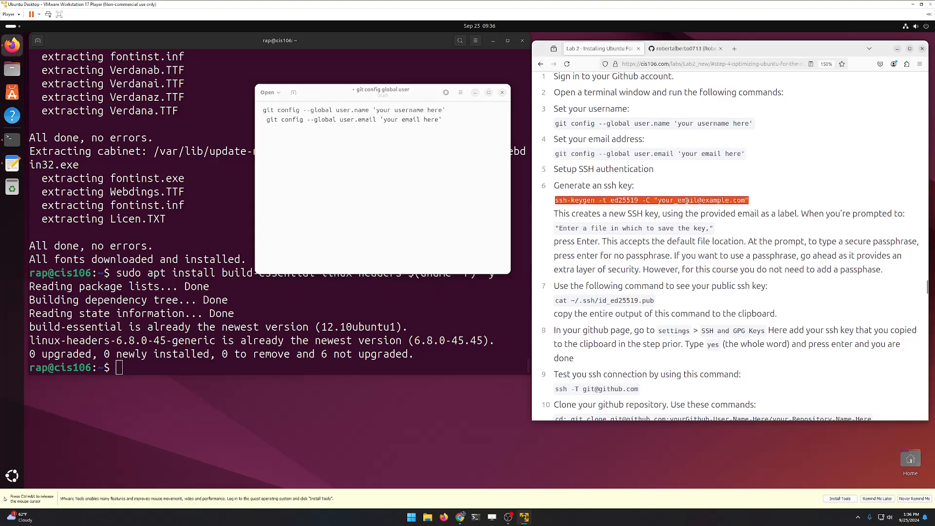
{"action": "right_click", "coordinate": [687, 201]}
{"action": "left_click", "coordinate": [715, 228]}
{"action": "right_click", "coordinate": [378, 174]}
{"action": "left_click", "coordinate": [378, 207]}
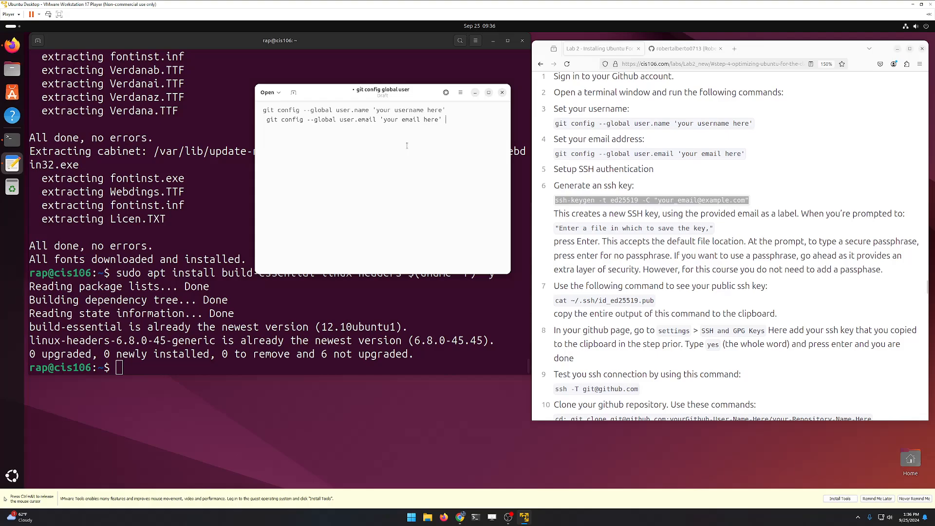
{"action": "right_click", "coordinate": [407, 145]}
{"action": "left_click", "coordinate": [449, 177]}
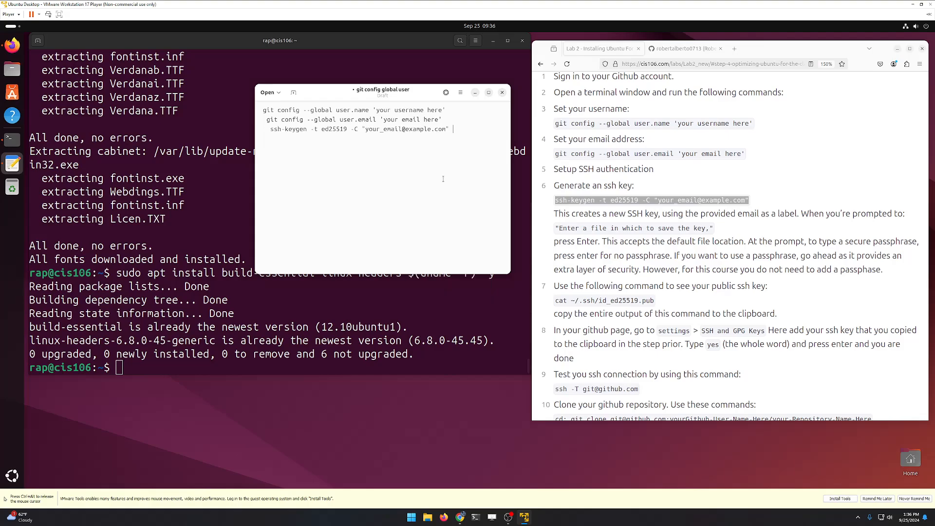
Step: Remove the leading spaces from lines 2 and 3, then bring up the GitHub tab
{"action": "left_click", "coordinate": [267, 120]}
{"action": "key", "text": "BackSpace"}
{"action": "left_click", "coordinate": [271, 129]}
{"action": "key", "text": "BackSpace"}
{"action": "left_click", "coordinate": [369, 150]}
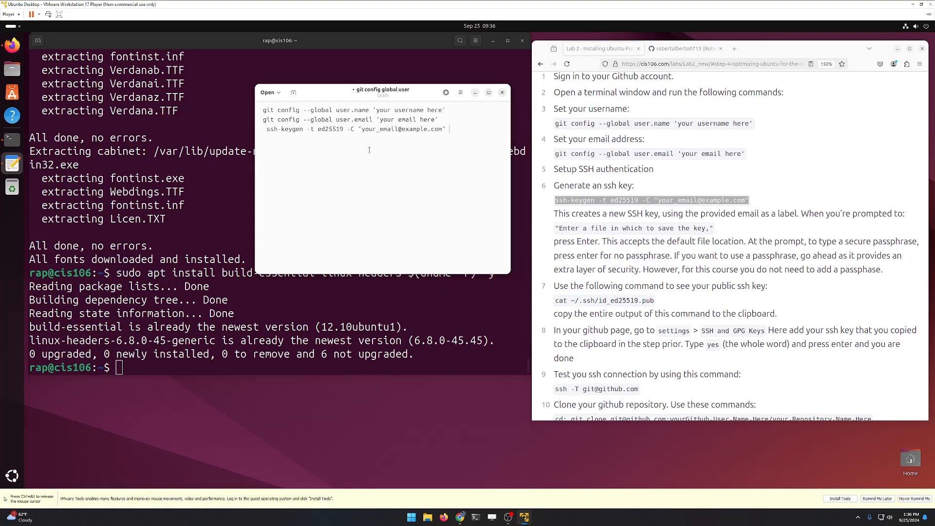
{"action": "left_click", "coordinate": [267, 129]}
{"action": "key", "text": "BackSpace"}
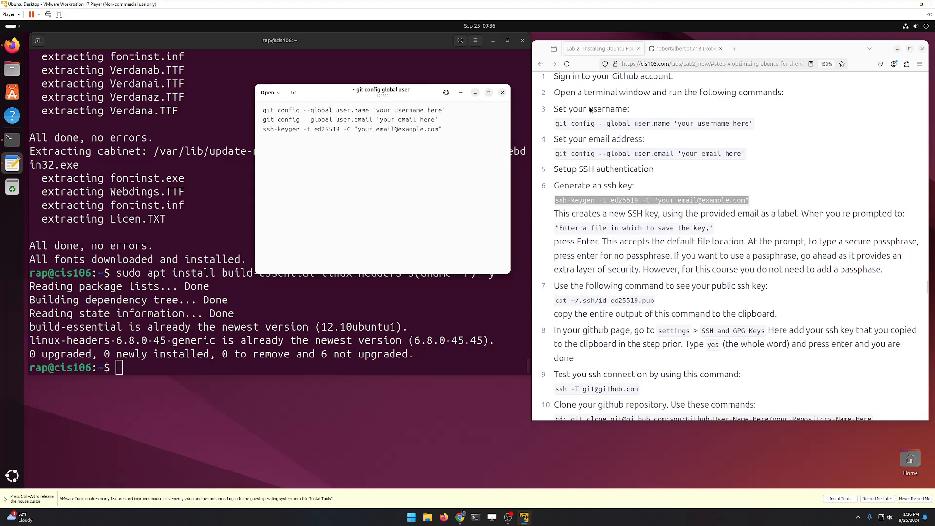
{"action": "left_click", "coordinate": [684, 48]}
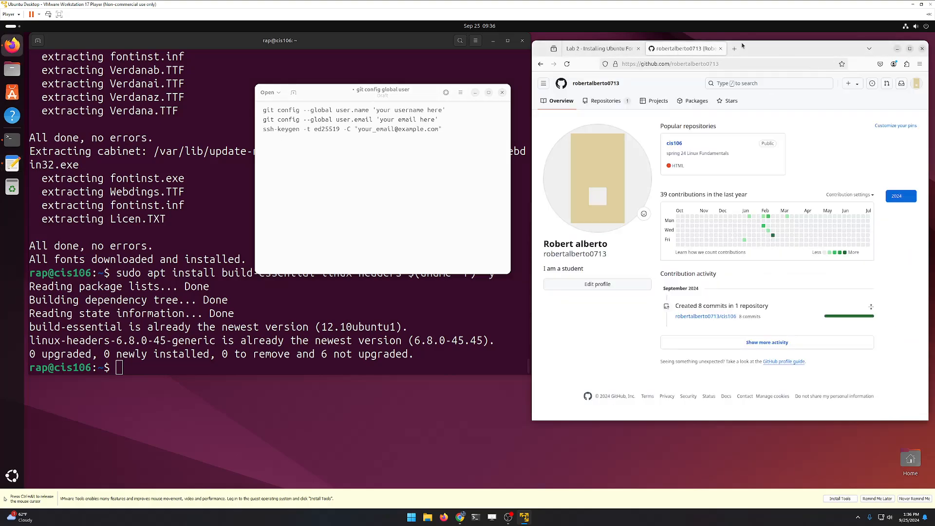
Step: Open the cis106 repository from the profile and copy its owner/cis106 path
{"action": "left_click", "coordinate": [606, 101]}
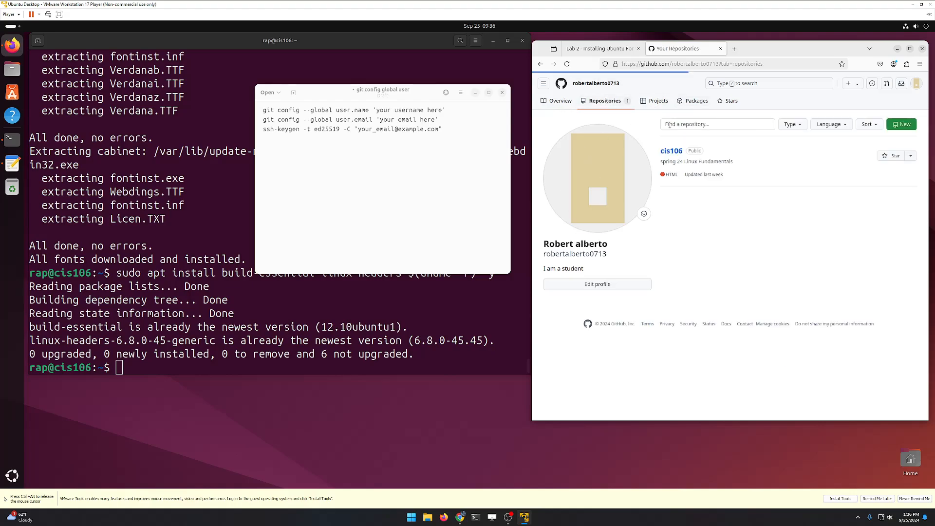
{"action": "left_click", "coordinate": [676, 152]}
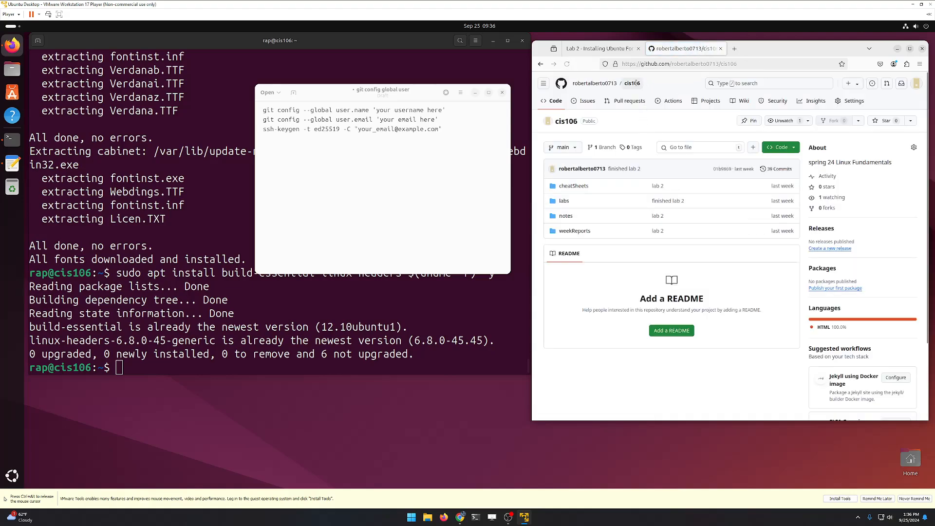
{"action": "left_click_drag", "start_coordinate": [639, 84], "coordinate": [573, 84]}
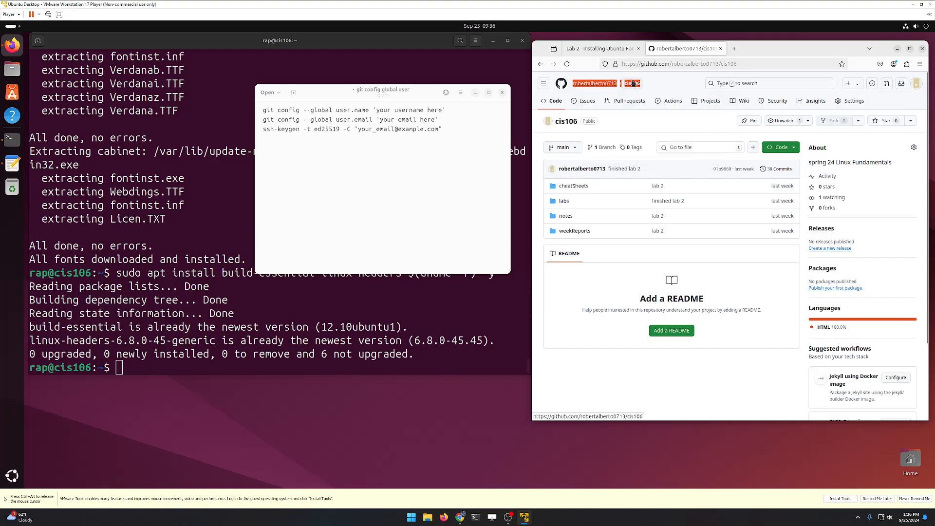
{"action": "right_click", "coordinate": [604, 84]}
{"action": "left_click", "coordinate": [628, 173]}
Step: Paste the repository path into the notes as a single unindented line
{"action": "left_click", "coordinate": [399, 176]}
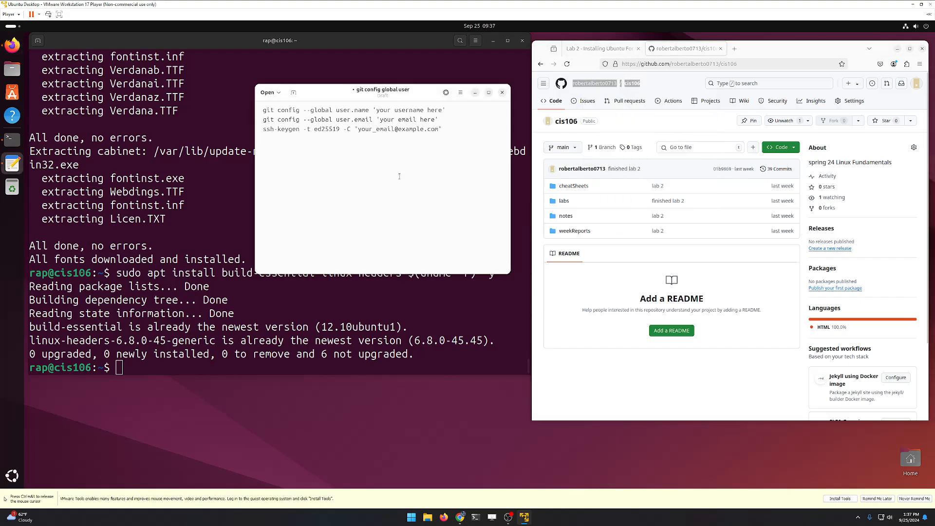
{"action": "key", "text": "ctrl+v"}
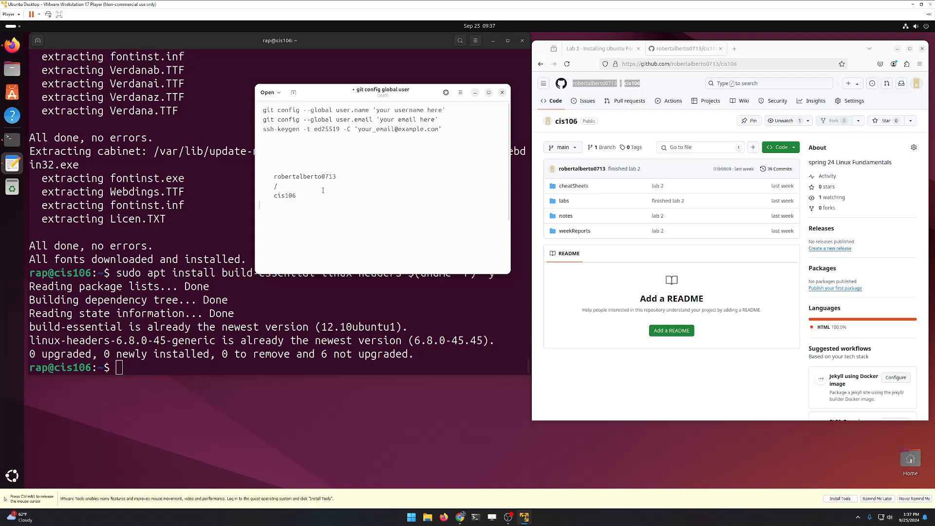
{"action": "key", "text": "Up"}
{"action": "key", "text": "BackSpace"}
{"action": "key", "text": "BackSpace"}
{"action": "key", "text": "BackSpace"}
{"action": "key", "text": "BackSpace"}
{"action": "key", "text": "Left"}
{"action": "key", "text": "BackSpace"}
{"action": "key", "text": "BackSpace"}
{"action": "key", "text": "BackSpace"}
{"action": "key", "text": "BackSpace"}
{"action": "key", "text": "Home"}
{"action": "key", "text": "BackSpace"}
{"action": "key", "text": "BackSpace"}
{"action": "key", "text": "BackSpace"}
{"action": "key", "text": "BackSpace"}
{"action": "key", "text": "BackSpace"}
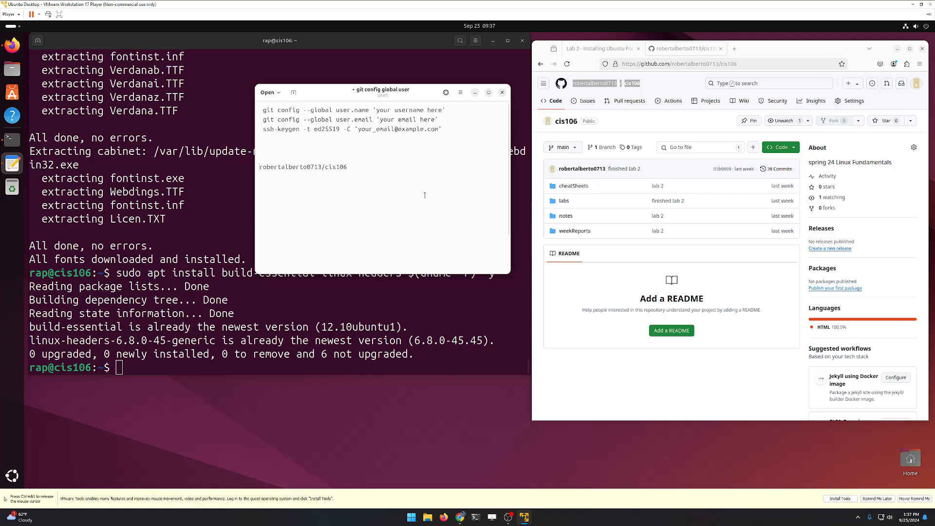
Step: Replace the username and email placeholders with the real values, then enlarge the text and widen the window
{"action": "double_click", "coordinate": [302, 166]}
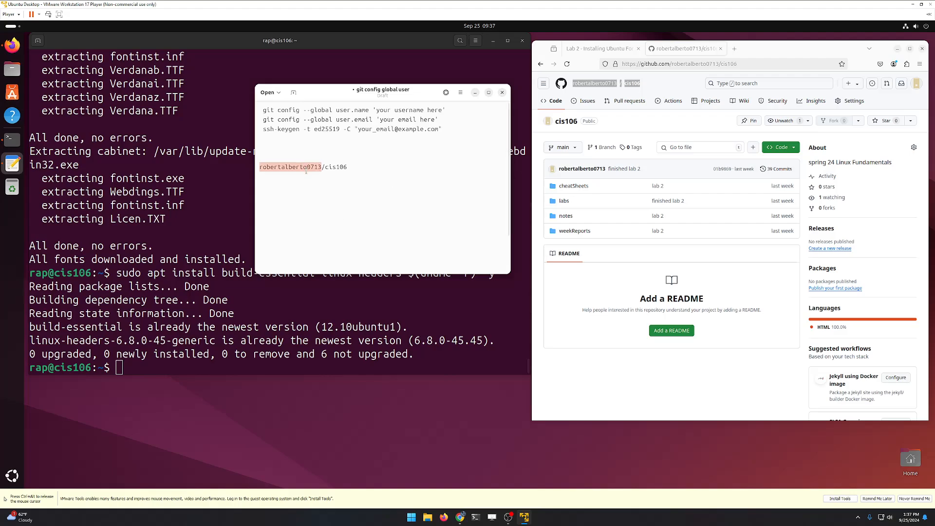
{"action": "left_click_drag", "start_coordinate": [376, 110], "coordinate": [445, 110]}
{"action": "key", "text": "ctrl+v"}
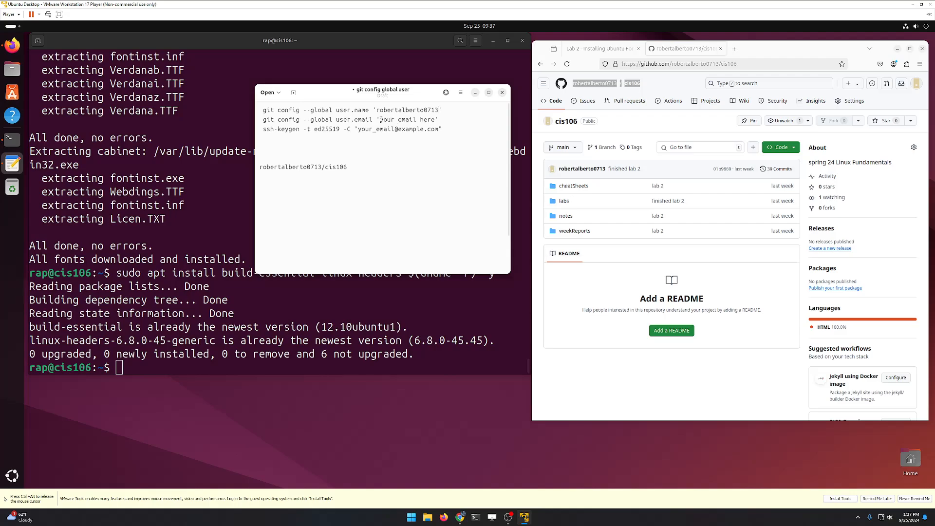
{"action": "left_click_drag", "start_coordinate": [381, 120], "coordinate": [433, 120]}
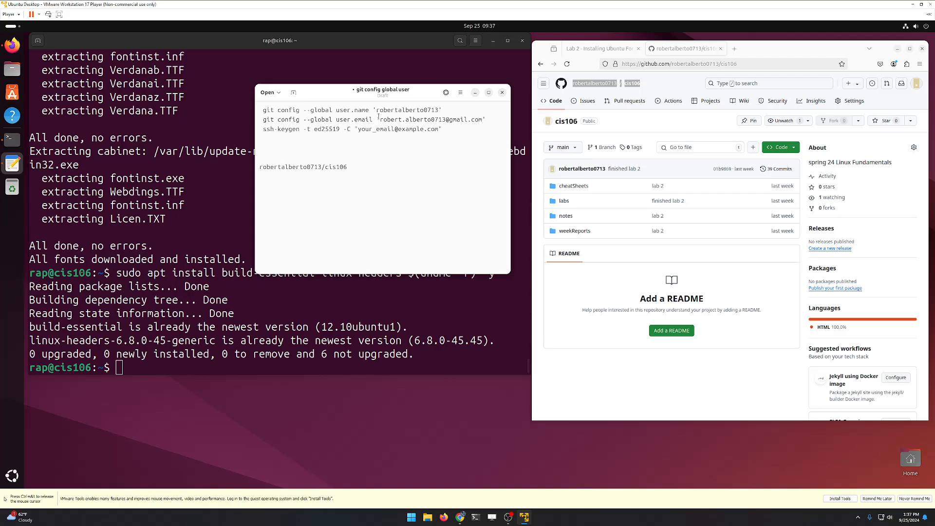
{"action": "left_click_drag", "start_coordinate": [379, 117], "coordinate": [483, 119]}
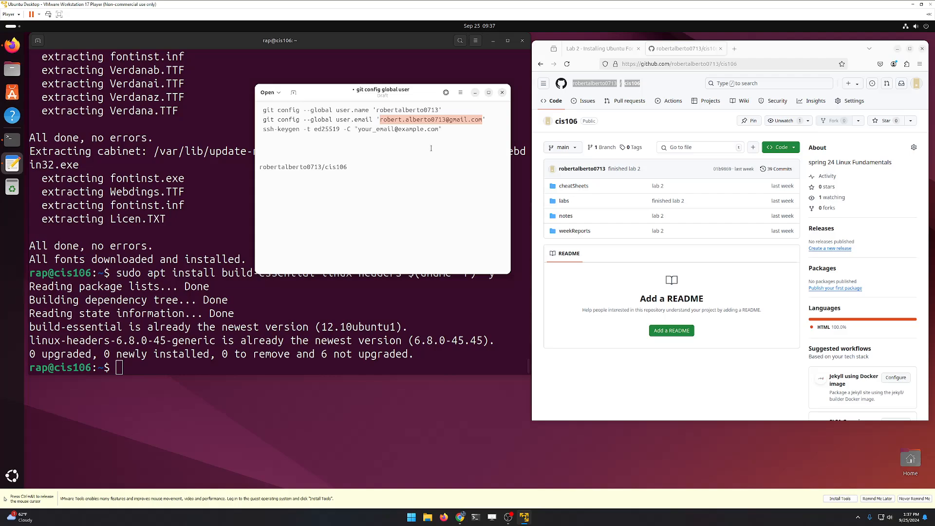
{"action": "left_click_drag", "start_coordinate": [359, 129], "coordinate": [439, 129]}
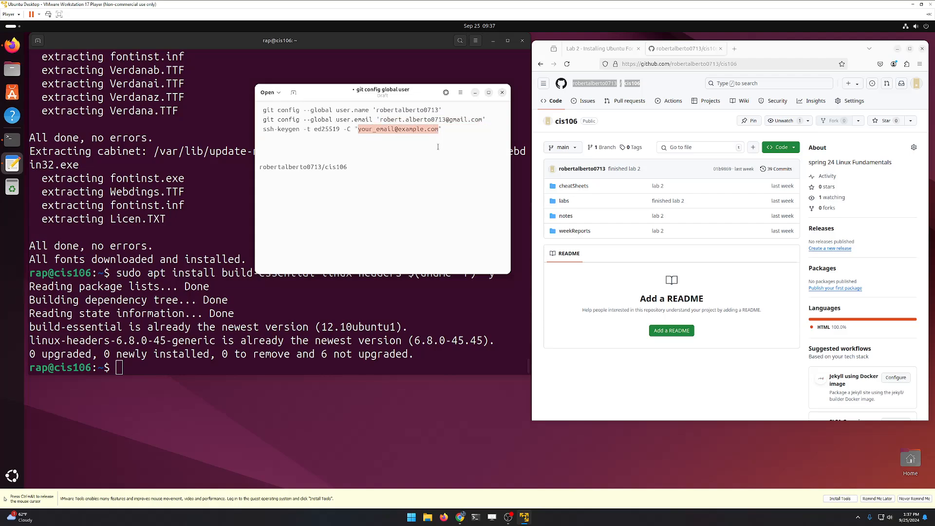
{"action": "key", "text": "ctrl+v"}
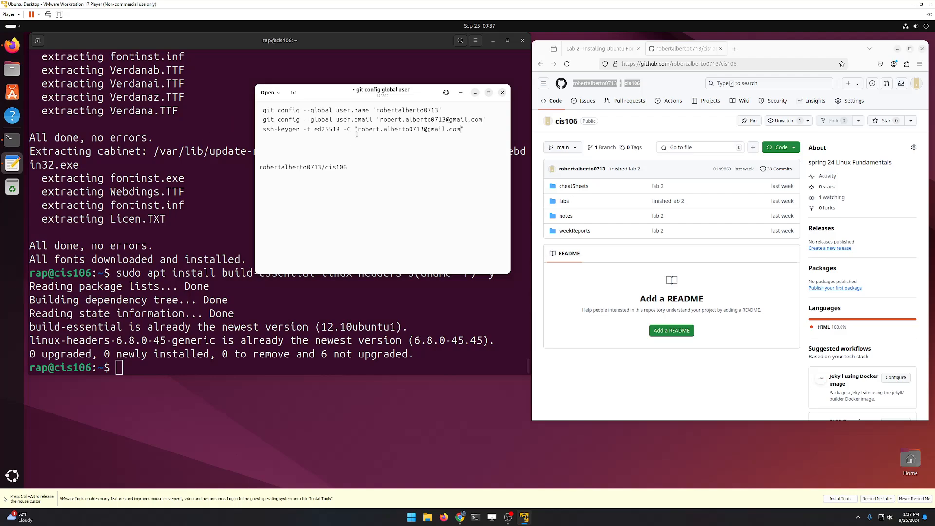
{"action": "key", "text": "ctrl+plus"}
{"action": "key", "text": "ctrl+plus"}
{"action": "key", "text": "ctrl+plus"}
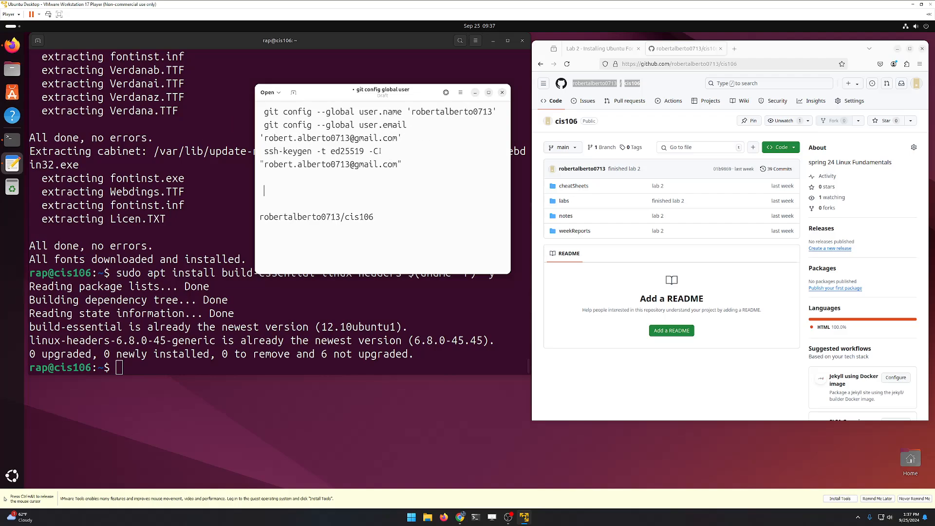
{"action": "left_click_drag", "start_coordinate": [509, 146], "coordinate": [632, 146]}
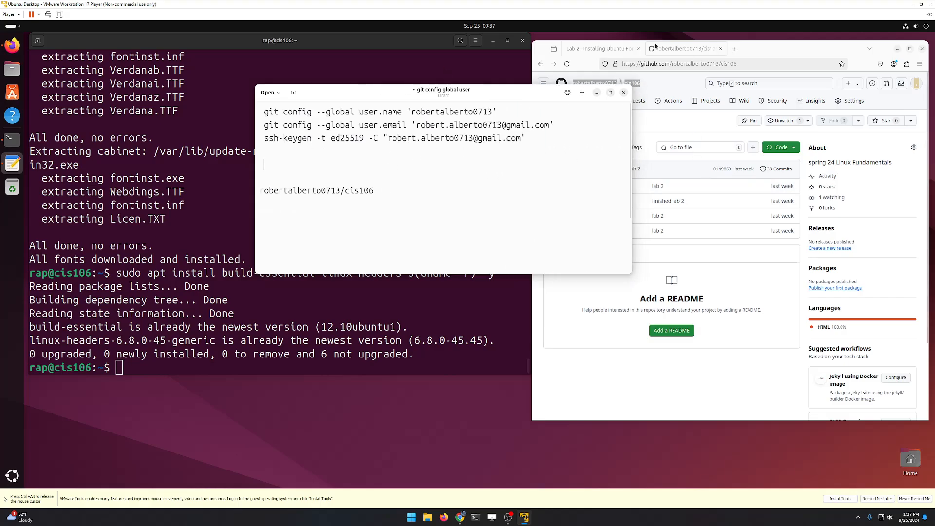
Step: Copy the step 10 git clone command from the lab instructions page
{"action": "left_click", "coordinate": [625, 49]}
{"action": "left_click", "coordinate": [668, 48]}
{"action": "left_click", "coordinate": [616, 53]}
{"action": "scroll", "coordinate": [602, 200], "scroll_direction": "down", "scroll_amount": 3}
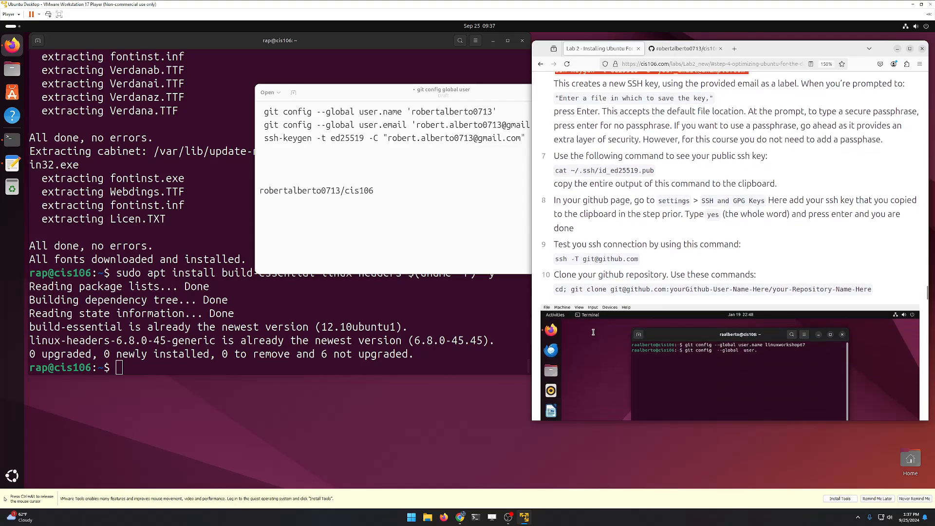
{"action": "left_click_drag", "start_coordinate": [559, 270], "coordinate": [746, 286]}
{"action": "right_click", "coordinate": [864, 272]}
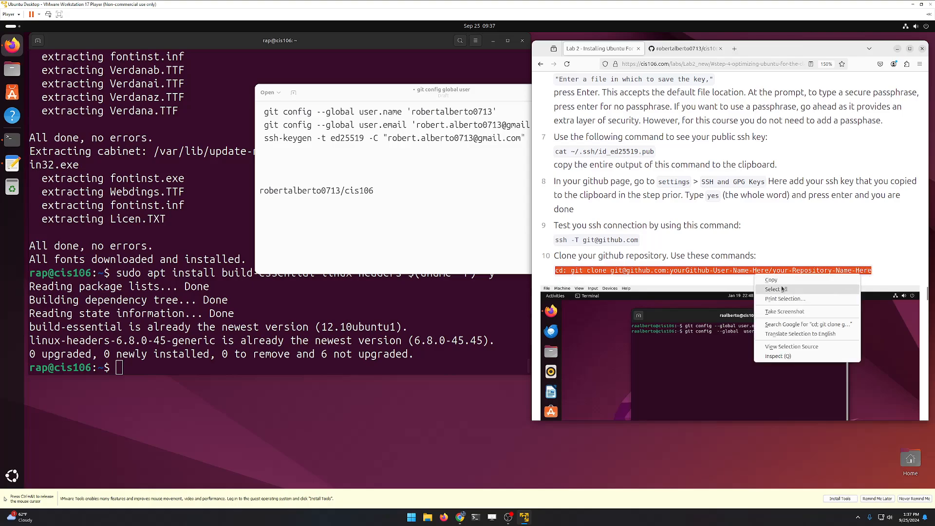
{"action": "left_click", "coordinate": [780, 280]}
Step: Paste the clone command into the notes and swap its placeholder for the username/cis106 path
{"action": "left_click", "coordinate": [395, 222]}
{"action": "right_click", "coordinate": [395, 224]}
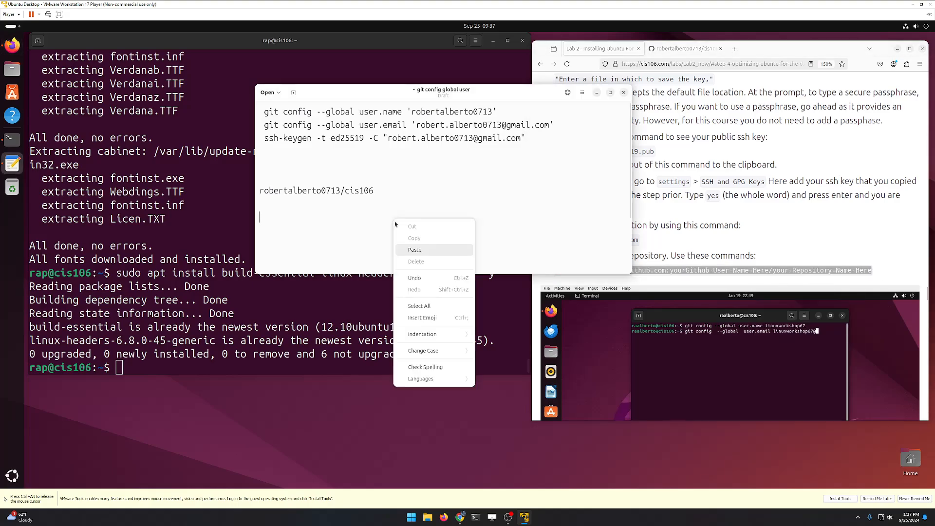
{"action": "left_click", "coordinate": [414, 249]}
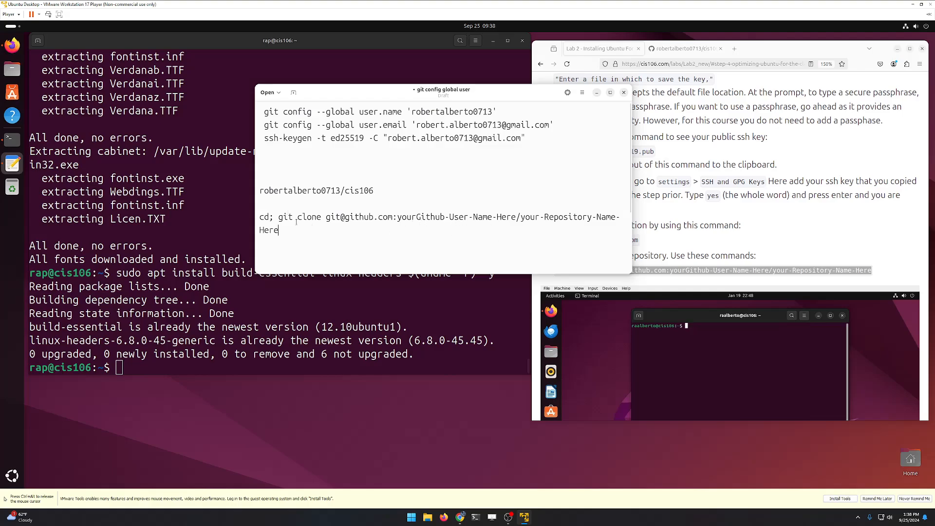
{"action": "mouse_move", "coordinate": [279, 229]}
{"action": "left_mouse_down"}
{"action": "mouse_move", "coordinate": [553, 216]}
{"action": "mouse_move", "coordinate": [395, 218]}
{"action": "mouse_move", "coordinate": [260, 191]}
{"action": "left_mouse_up"}
{"action": "key", "text": "BackSpace"}
{"action": "key", "text": "ctrl+x"}
{"action": "left_click", "coordinate": [415, 221]}
{"action": "key", "text": "ctrl+v"}
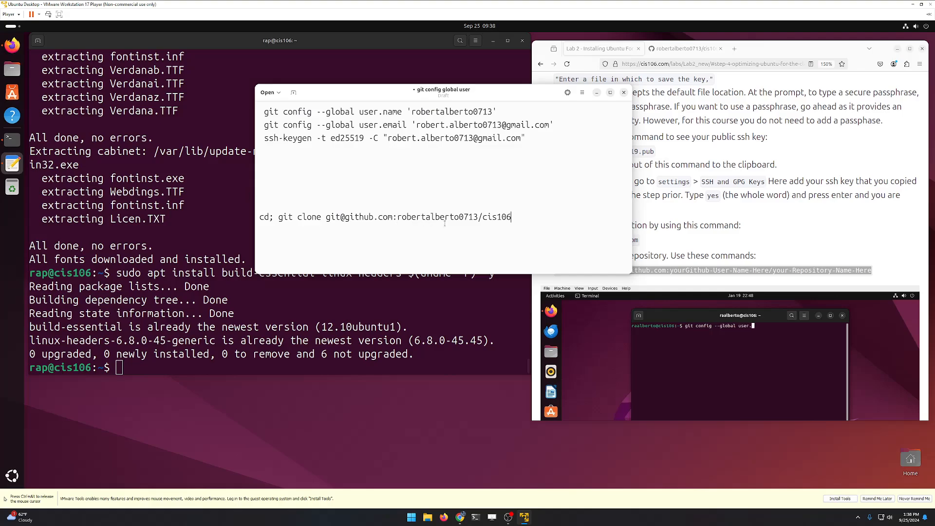
Step: Delete the blank lines and leading spaces so all four commands align, then start saving
{"action": "key", "text": "BackSpace"}
{"action": "key", "text": "BackSpace"}
{"action": "key", "text": "BackSpace"}
{"action": "key", "text": "BackSpace"}
{"action": "key", "text": "BackSpace"}
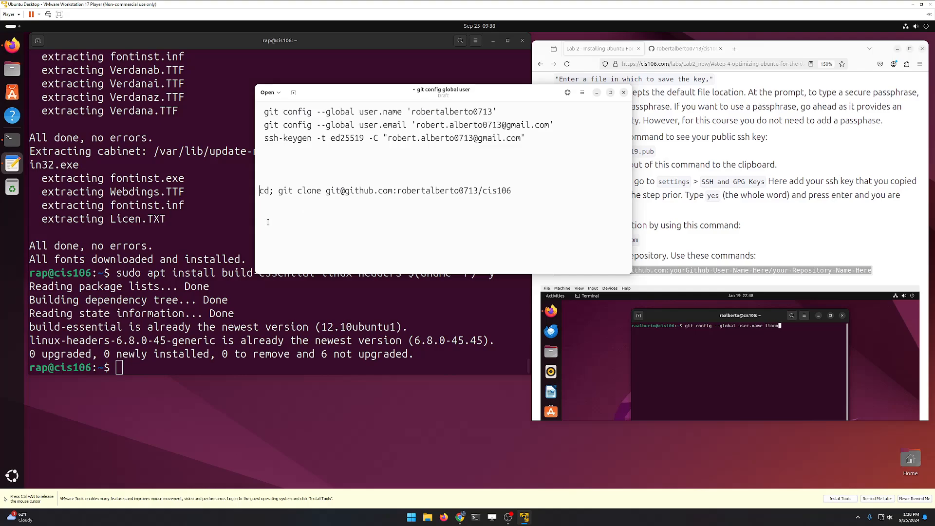
{"action": "key", "text": "BackSpace"}
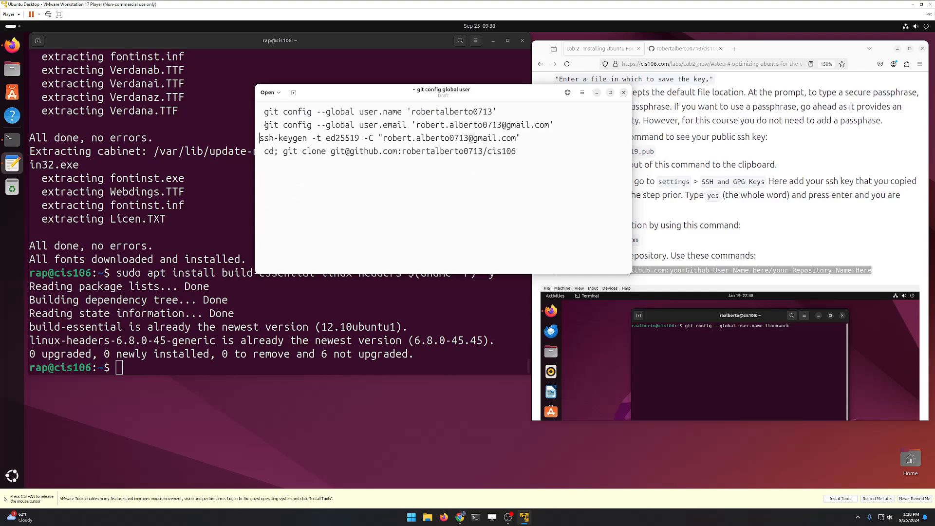
{"action": "left_click", "coordinate": [264, 123]}
{"action": "key", "text": "BackSpace"}
{"action": "left_click", "coordinate": [264, 111]}
{"action": "key", "text": "BackSpace"}
{"action": "left_click", "coordinate": [263, 157]}
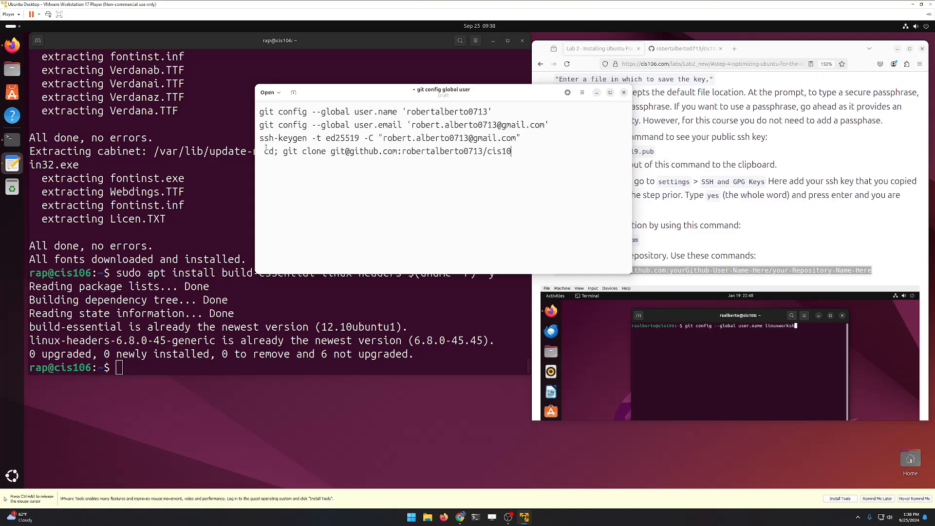
{"action": "left_click", "coordinate": [262, 150]}
{"action": "key", "text": "BackSpace"}
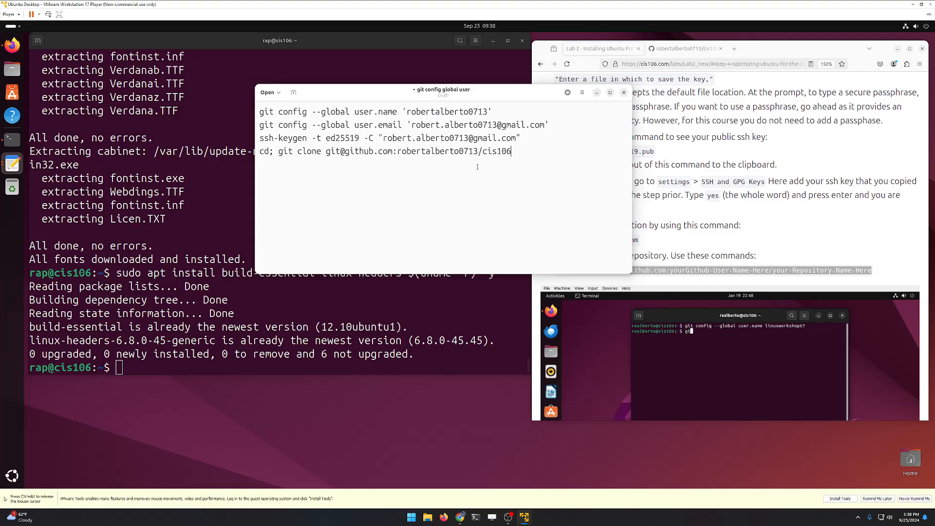
{"action": "key", "text": "ctrl+s"}
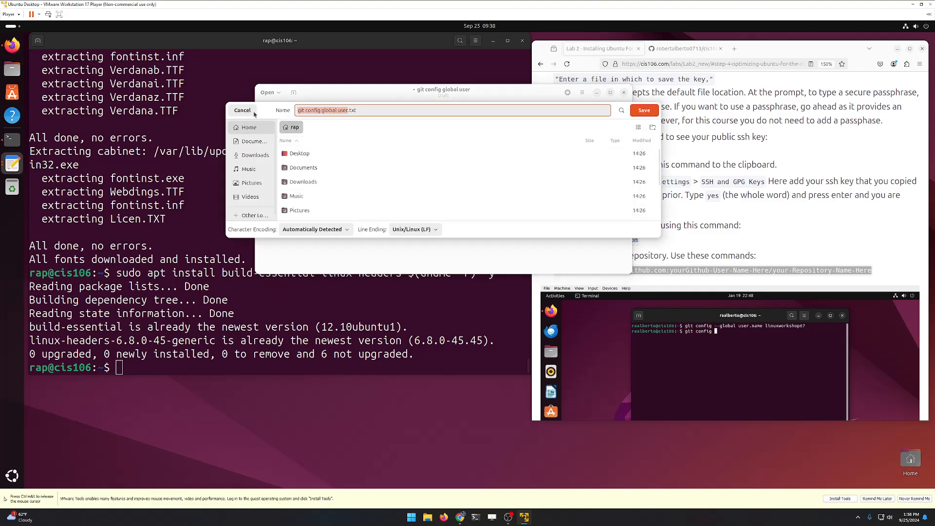
Step: Save the notes in Documents under the name 'git config commands'
{"action": "left_click", "coordinate": [249, 114]}
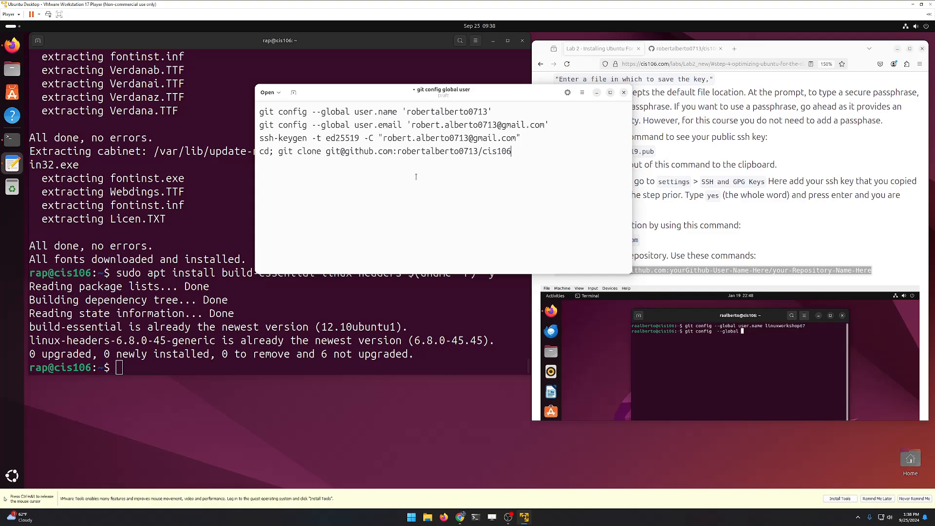
{"action": "key", "text": "ctrl+s"}
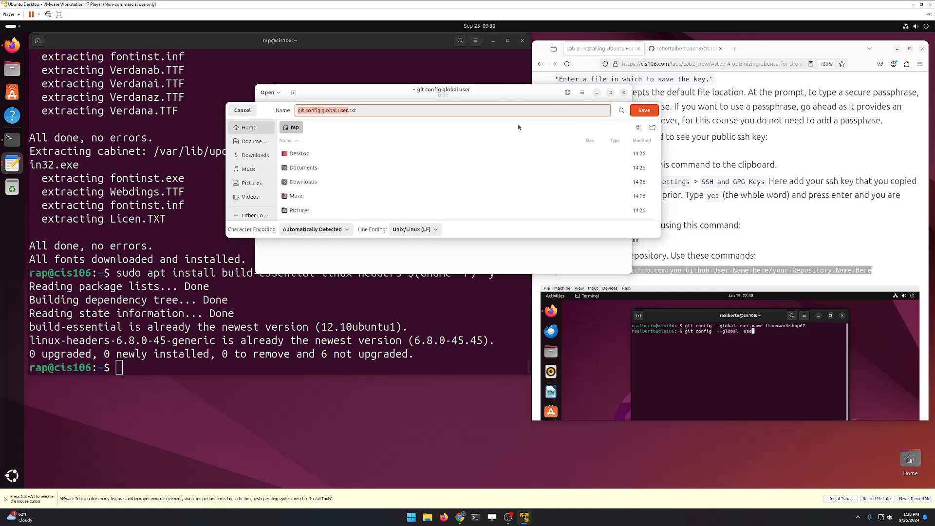
{"action": "key", "text": "Escape"}
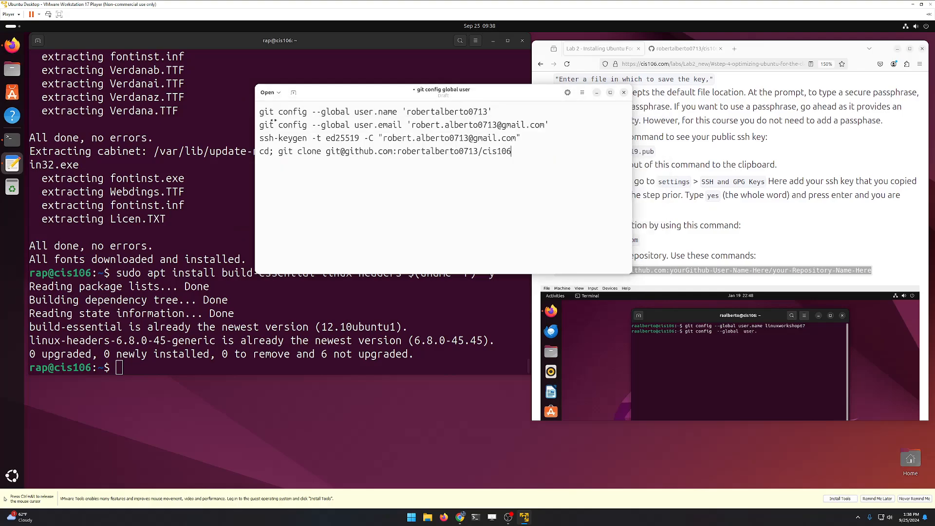
{"action": "left_click", "coordinate": [581, 92]}
{"action": "left_click", "coordinate": [566, 178]}
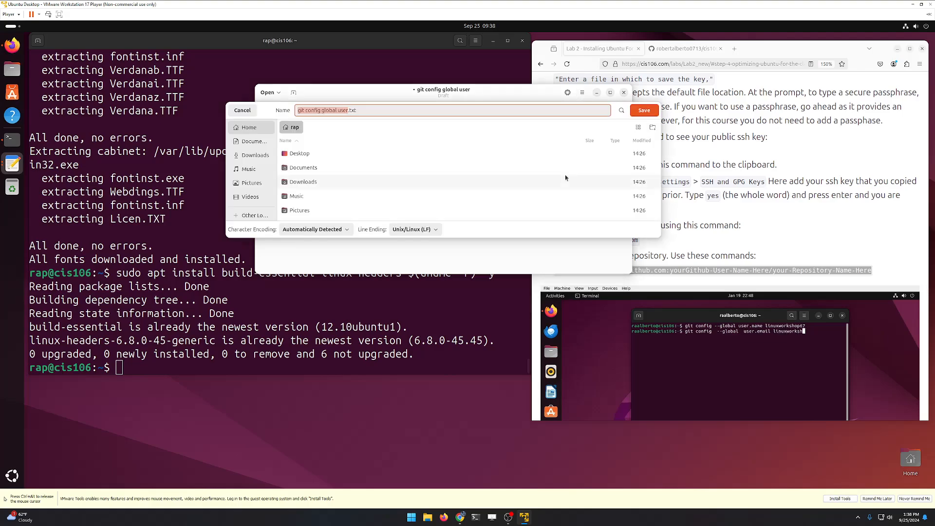
{"action": "left_click", "coordinate": [265, 142]}
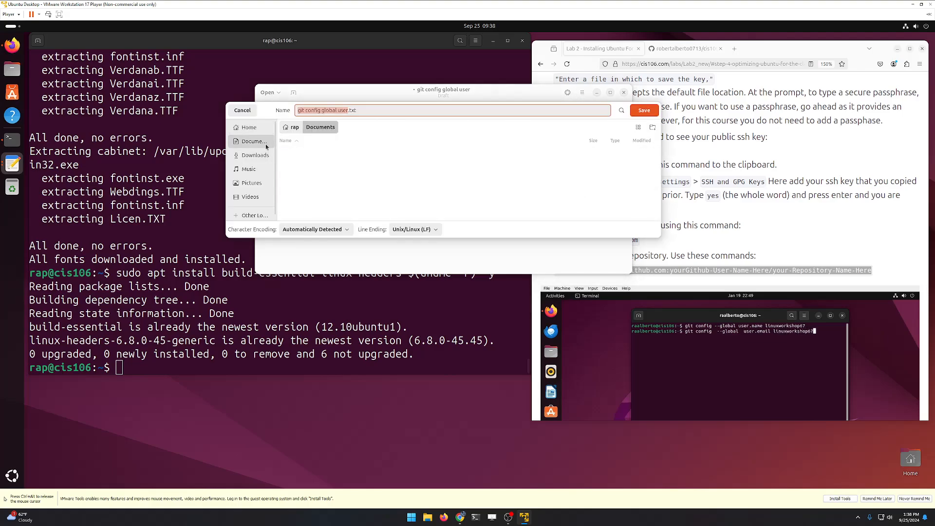
{"action": "key", "text": "ctrl+a"}
{"action": "type", "text": "git ci"}
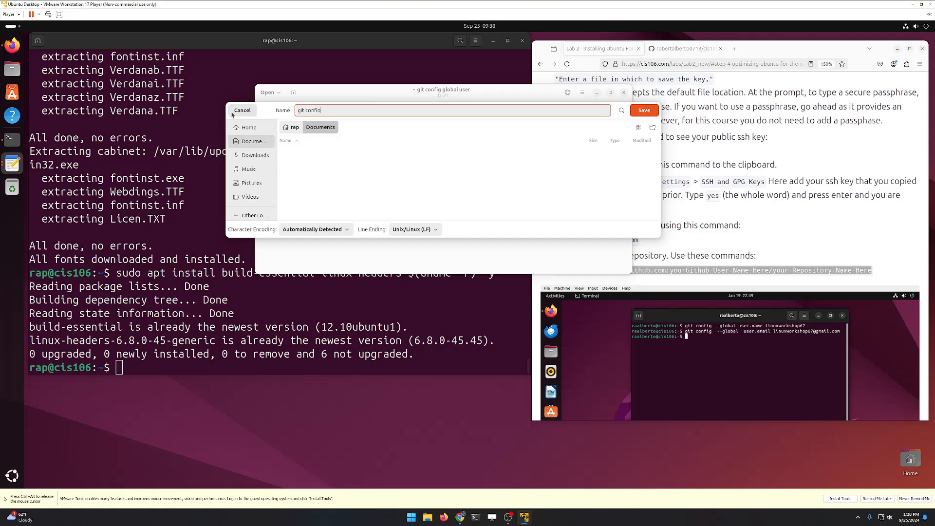
{"action": "type", "text": "nfig commands"}
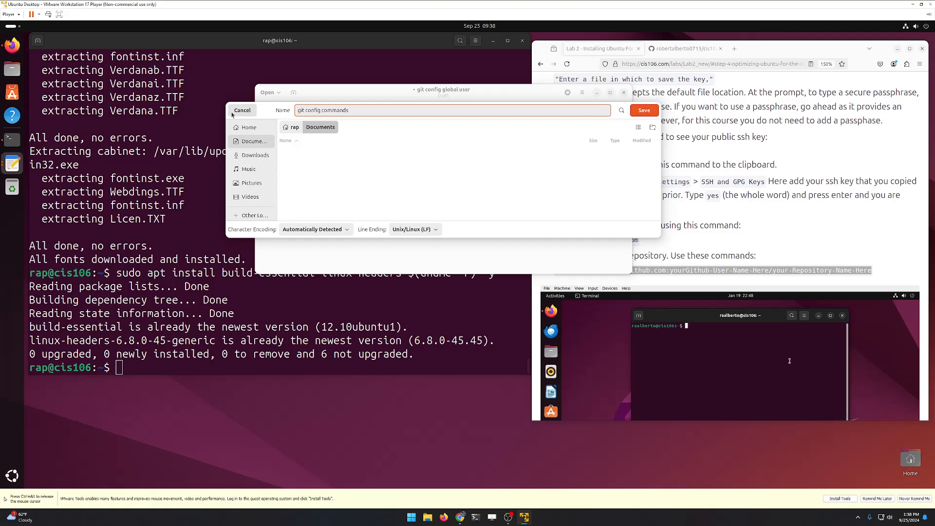
{"action": "left_click", "coordinate": [644, 110]}
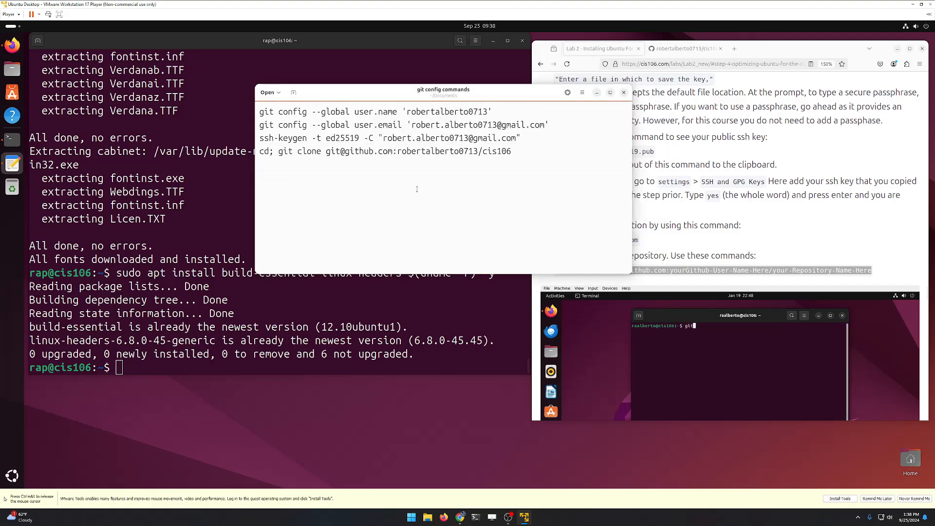
Step: Paste the git config user name command from the notes into the terminal and run it
{"action": "left_click_drag", "start_coordinate": [449, 95], "coordinate": [726, 46]}
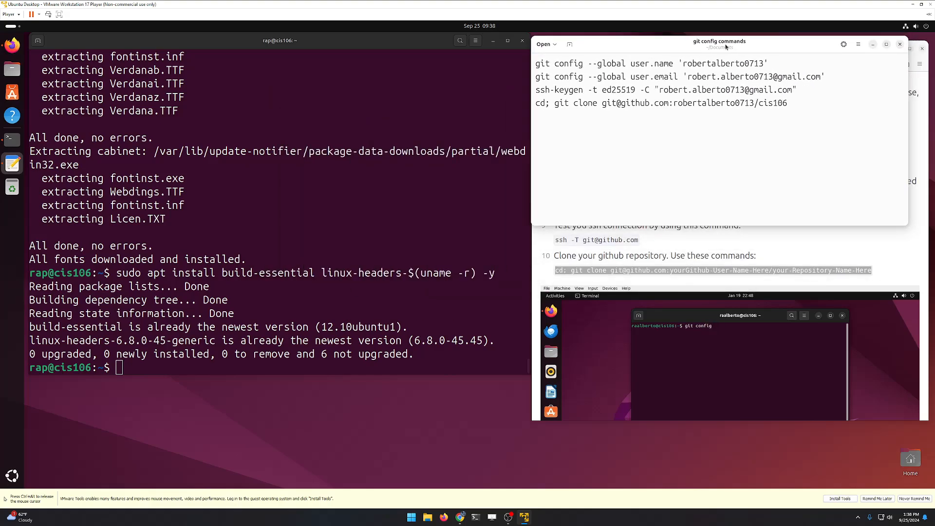
{"action": "triple_click", "coordinate": [659, 63]}
{"action": "right_click", "coordinate": [659, 64]}
{"action": "left_click", "coordinate": [673, 83]}
{"action": "left_click", "coordinate": [208, 356]}
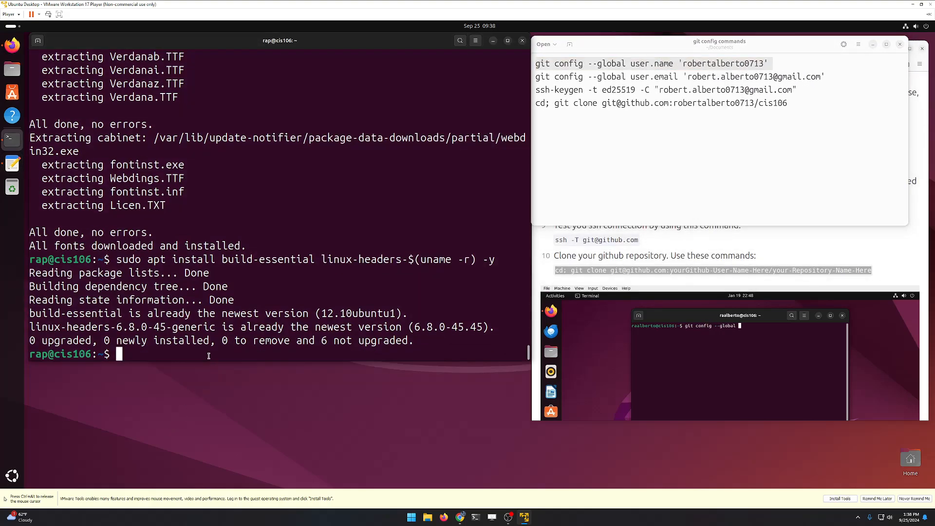
{"action": "right_click", "coordinate": [209, 356]}
{"action": "left_click", "coordinate": [245, 371]}
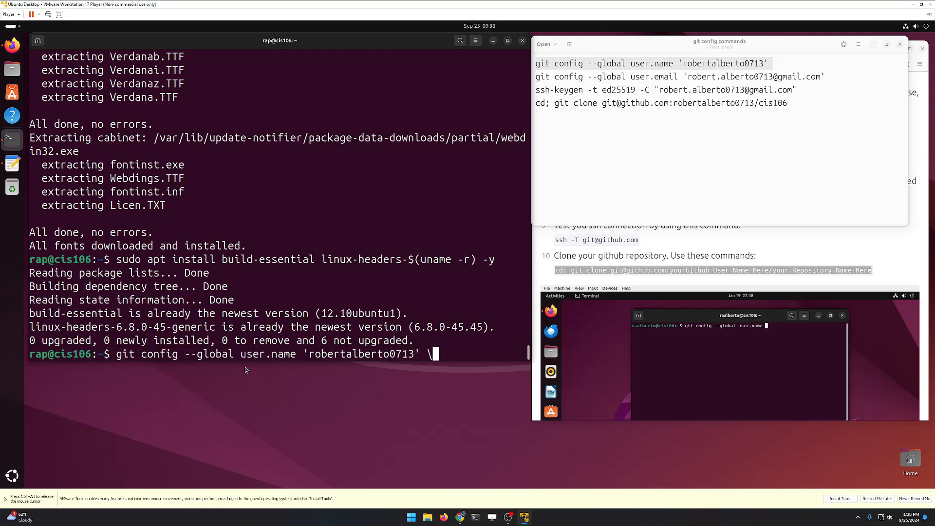
{"action": "key", "text": "BackSpace"}
{"action": "key", "text": "Return"}
Step: Paste the git config user email command into the terminal, fixing a garbled paste, and run it
{"action": "left_click", "coordinate": [712, 80]}
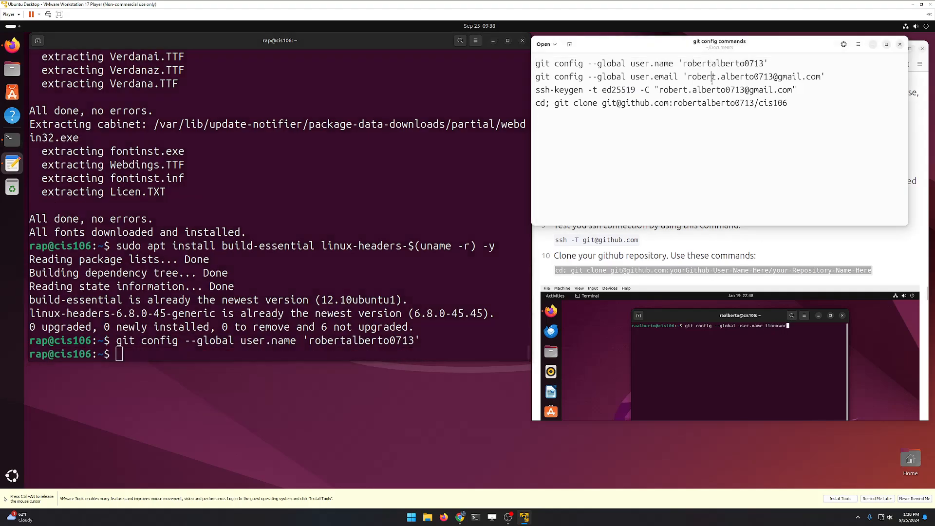
{"action": "triple_click", "coordinate": [712, 80]}
{"action": "right_click", "coordinate": [712, 80]}
{"action": "left_click", "coordinate": [728, 98]}
{"action": "left_click", "coordinate": [328, 355]}
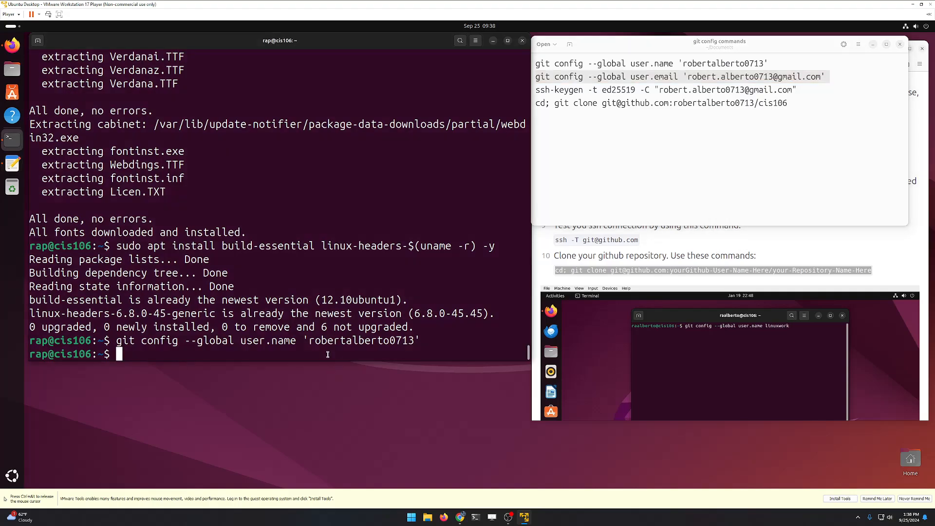
{"action": "right_click", "coordinate": [328, 355]}
{"action": "left_click", "coordinate": [361, 370]}
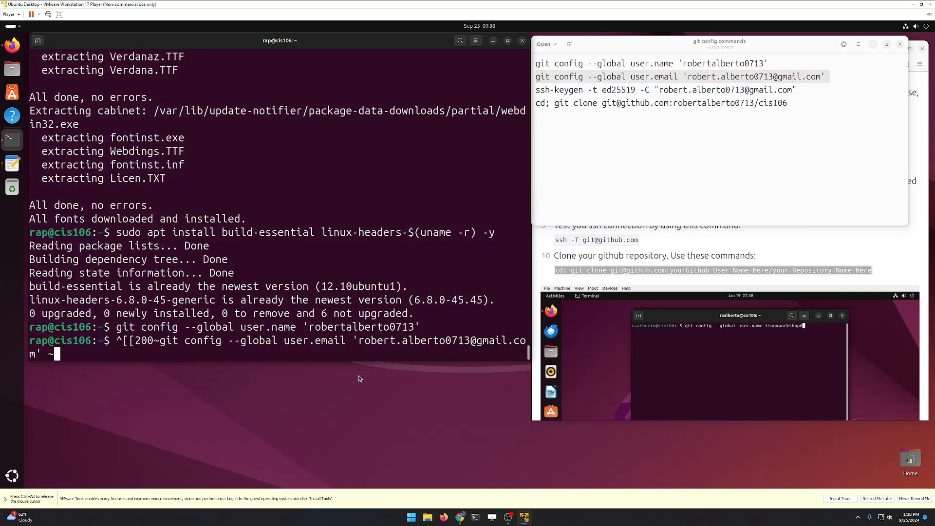
{"action": "key", "text": "BackSpace"}
{"action": "key", "text": "BackSpace"}
{"action": "key", "text": "BackSpace"}
{"action": "key", "text": "BackSpace"}
{"action": "key", "text": "BackSpace"}
{"action": "key", "text": "BackSpace"}
{"action": "key", "text": "BackSpace"}
{"action": "key", "text": "BackSpace"}
{"action": "key", "text": "BackSpace"}
{"action": "key", "text": "BackSpace"}
{"action": "key", "text": "BackSpace"}
{"action": "key", "text": "BackSpace"}
{"action": "key", "text": "BackSpace"}
{"action": "key", "text": "BackSpace"}
{"action": "key", "text": "BackSpace"}
{"action": "key", "text": "BackSpace"}
{"action": "key", "text": "BackSpace"}
{"action": "key", "text": "BackSpace"}
{"action": "key", "text": "BackSpace"}
{"action": "key", "text": "BackSpace"}
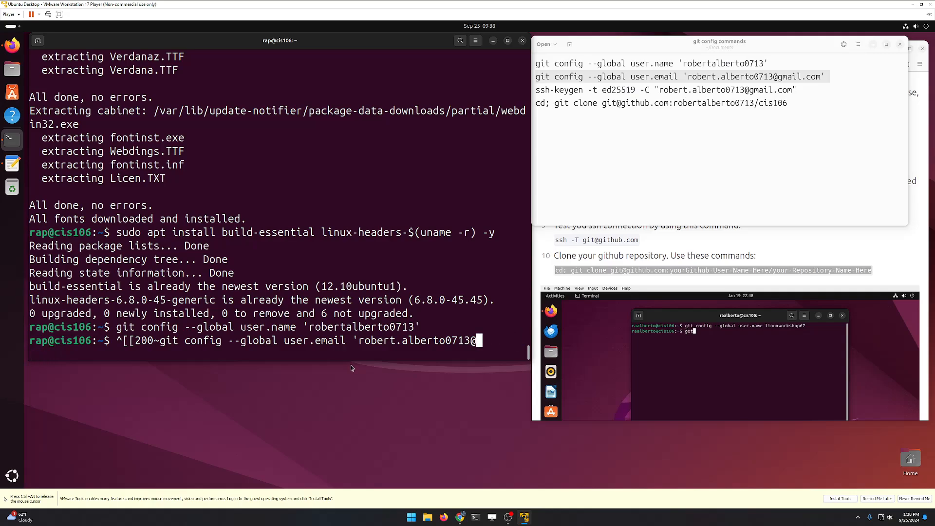
{"action": "key", "text": "BackSpace"}
{"action": "key", "text": "BackSpace"}
{"action": "key", "text": "BackSpace"}
{"action": "key", "text": "BackSpace"}
{"action": "key", "text": "BackSpace"}
{"action": "key", "text": "BackSpace"}
{"action": "key", "text": "BackSpace"}
{"action": "key", "text": "BackSpace"}
{"action": "key", "text": "BackSpace"}
{"action": "key", "text": "BackSpace"}
{"action": "key", "text": "BackSpace"}
{"action": "key", "text": "BackSpace"}
{"action": "key", "text": "BackSpace"}
{"action": "key", "text": "BackSpace"}
{"action": "key", "text": "BackSpace"}
{"action": "key", "text": "BackSpace"}
{"action": "key", "text": "BackSpace"}
{"action": "key", "text": "BackSpace"}
{"action": "key", "text": "BackSpace"}
{"action": "key", "text": "BackSpace"}
{"action": "right_click", "coordinate": [293, 351]}
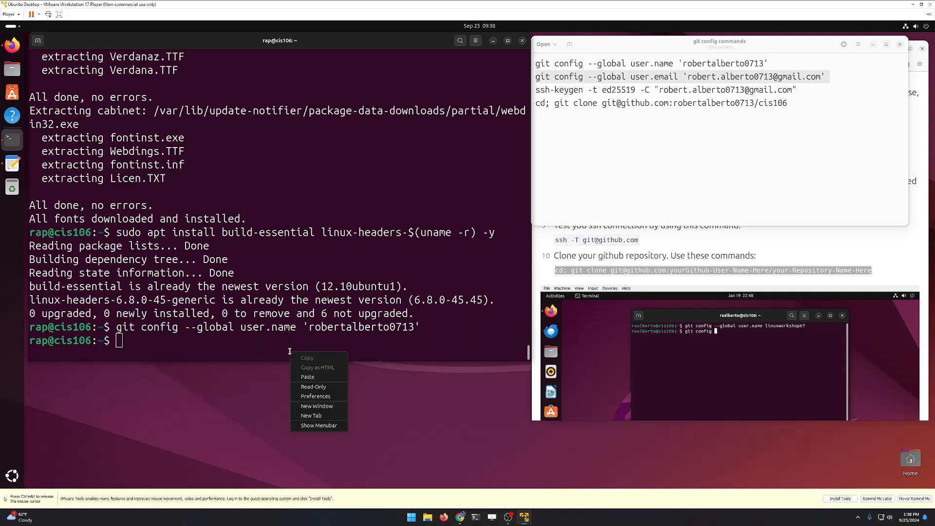
{"action": "left_click", "coordinate": [308, 377]}
{"action": "key", "text": "Return"}
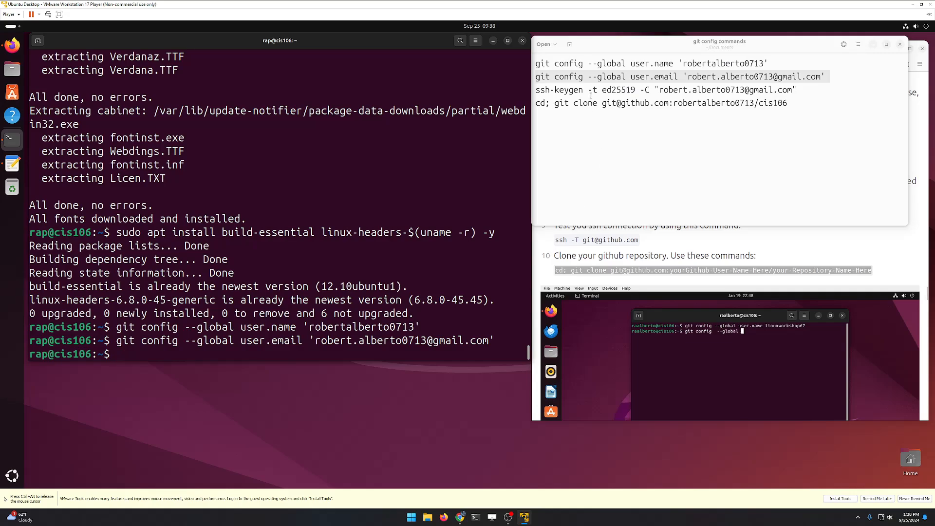
Step: Paste and run the ssh-keygen ed25519 command in the terminal
{"action": "triple_click", "coordinate": [599, 90]}
{"action": "right_click", "coordinate": [599, 92]}
{"action": "left_click", "coordinate": [612, 108]}
{"action": "right_click", "coordinate": [290, 354]}
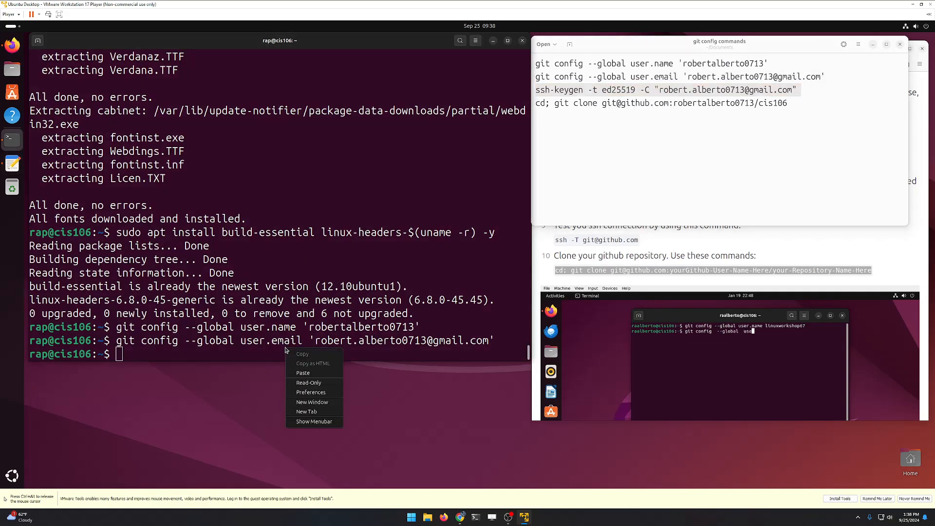
{"action": "left_click", "coordinate": [305, 373]}
{"action": "key", "text": "Return"}
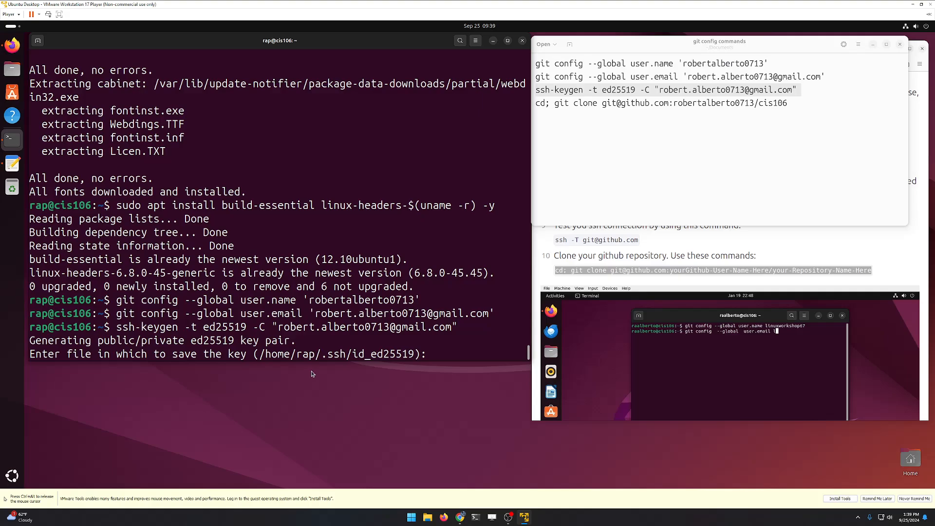
Step: Accept the default ed25519 key location and leave the passphrase empty
{"action": "key", "text": "Return"}
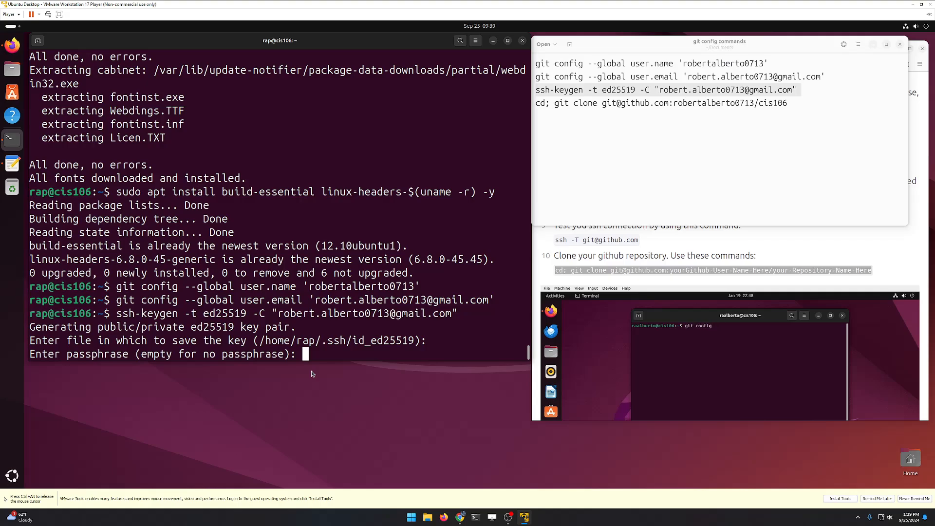
{"action": "key", "text": "Return"}
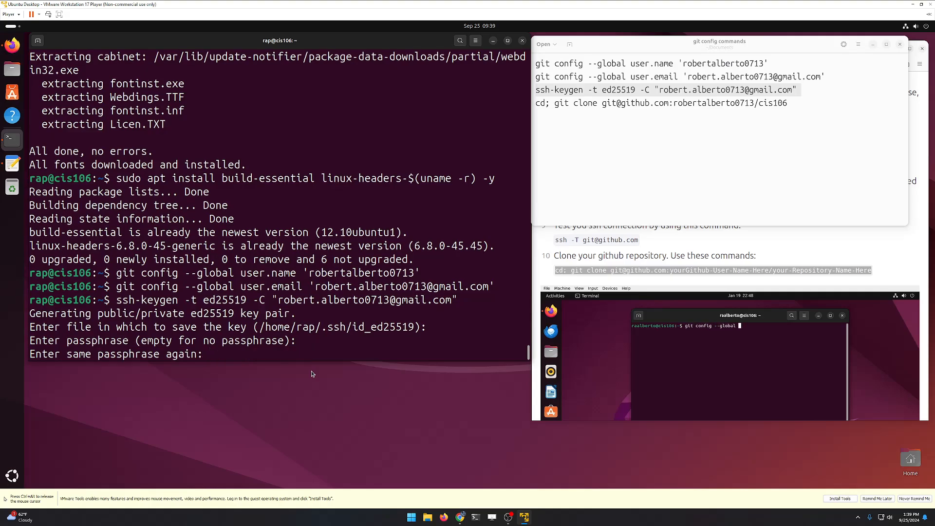
{"action": "key", "text": "Return"}
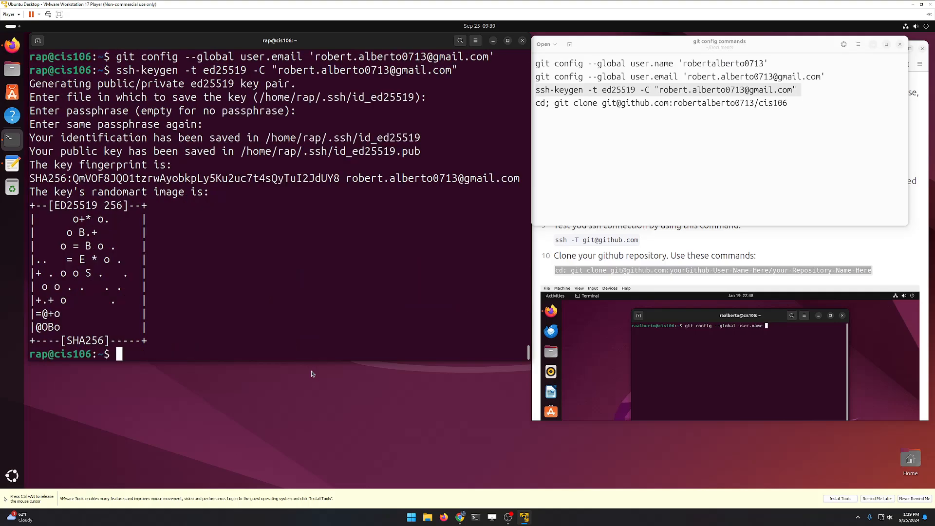
Step: Print the public key with cat ~/.ssh/id_ed25519.pub and copy the printed key
{"action": "left_click", "coordinate": [664, 247]}
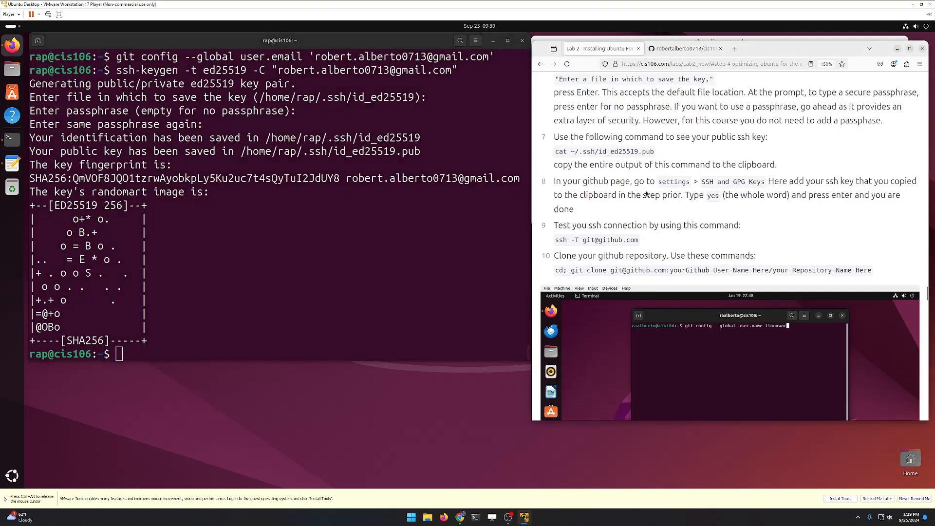
{"action": "triple_click", "coordinate": [573, 152]}
{"action": "right_click", "coordinate": [573, 149]}
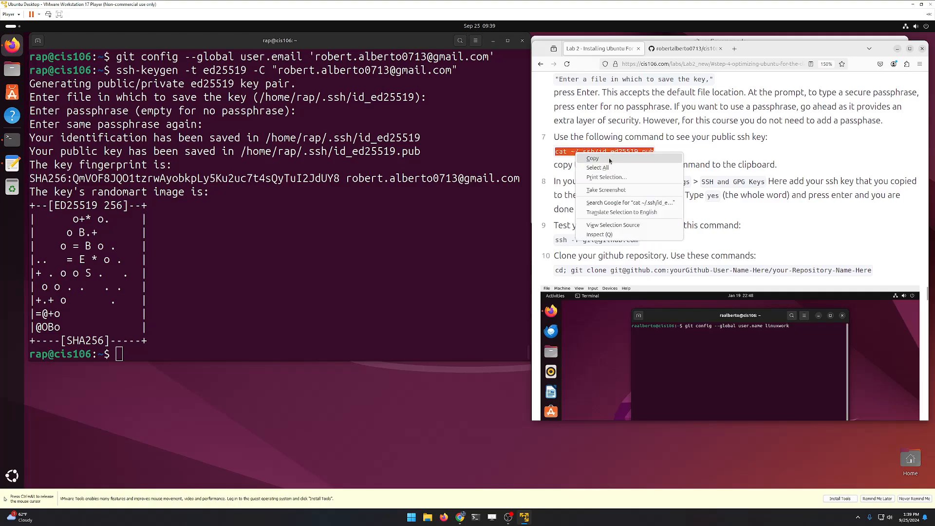
{"action": "left_click", "coordinate": [590, 156]}
{"action": "right_click", "coordinate": [305, 336]}
{"action": "left_click", "coordinate": [323, 361]}
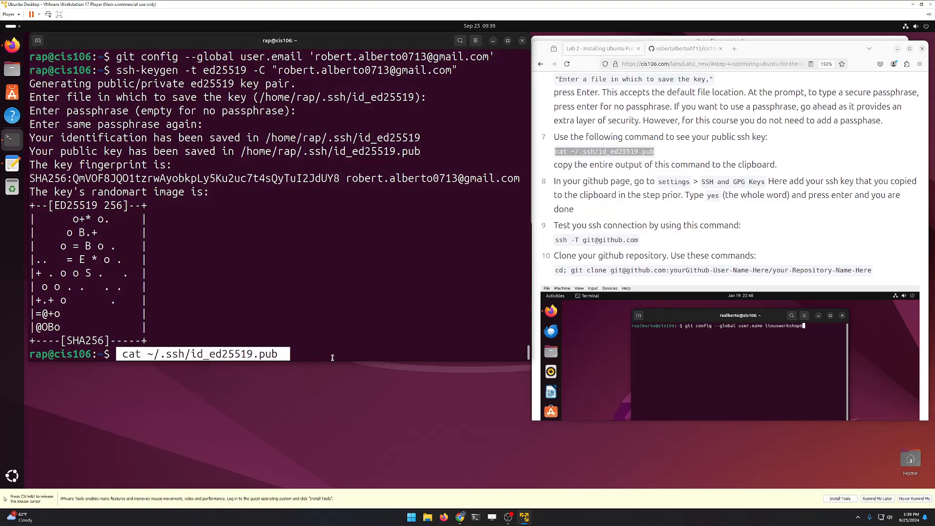
{"action": "key", "text": "Return"}
{"action": "triple_click", "coordinate": [110, 327]}
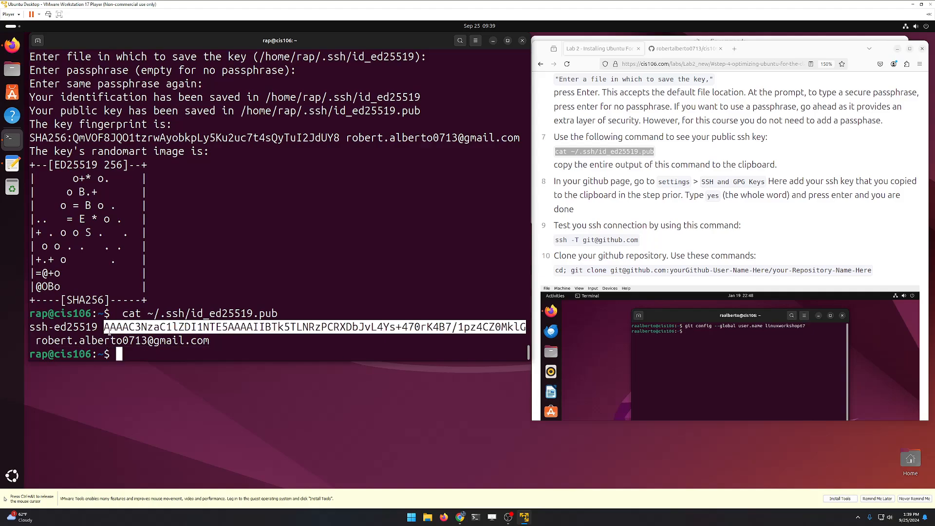
{"action": "right_click", "coordinate": [137, 331]}
{"action": "left_click", "coordinate": [175, 337]}
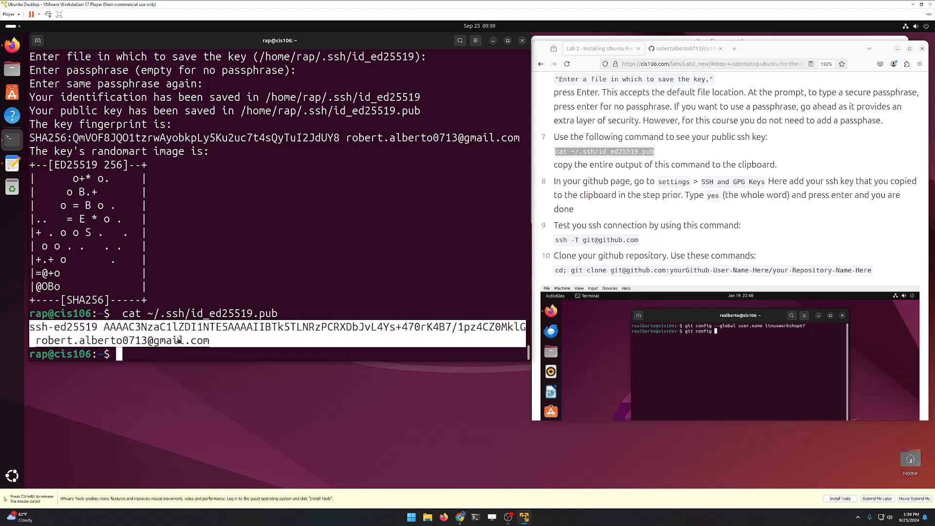
Step: Go to GitHub Settings > SSH and GPG keys and begin a new SSH key
{"action": "left_click", "coordinate": [684, 48]}
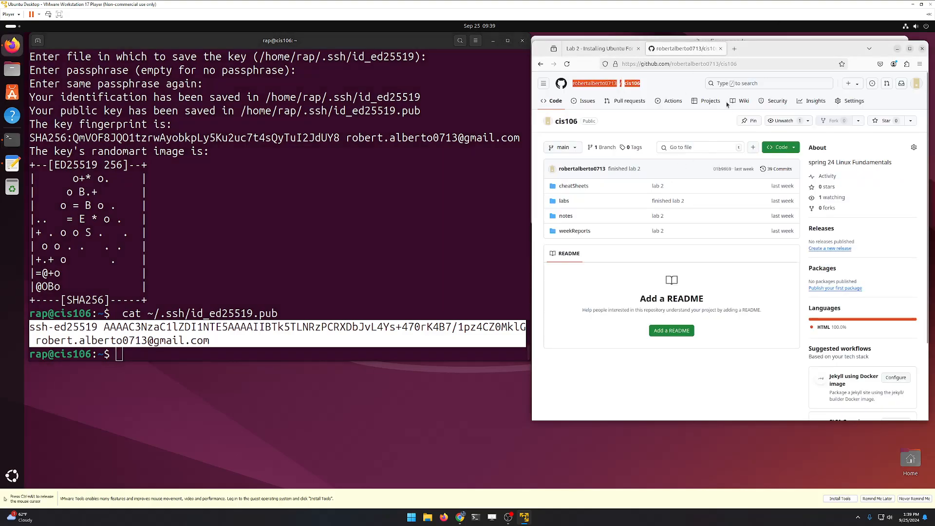
{"action": "left_click", "coordinate": [916, 83]}
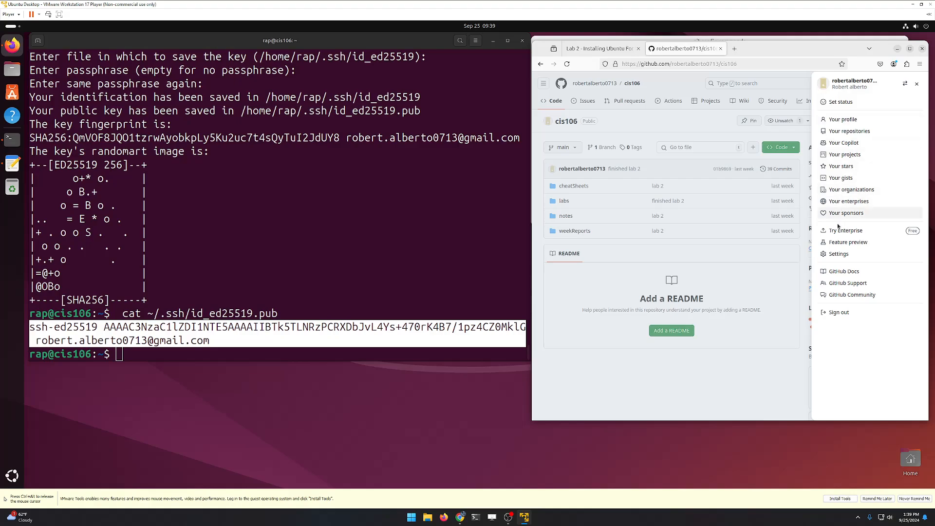
{"action": "left_click", "coordinate": [838, 254]}
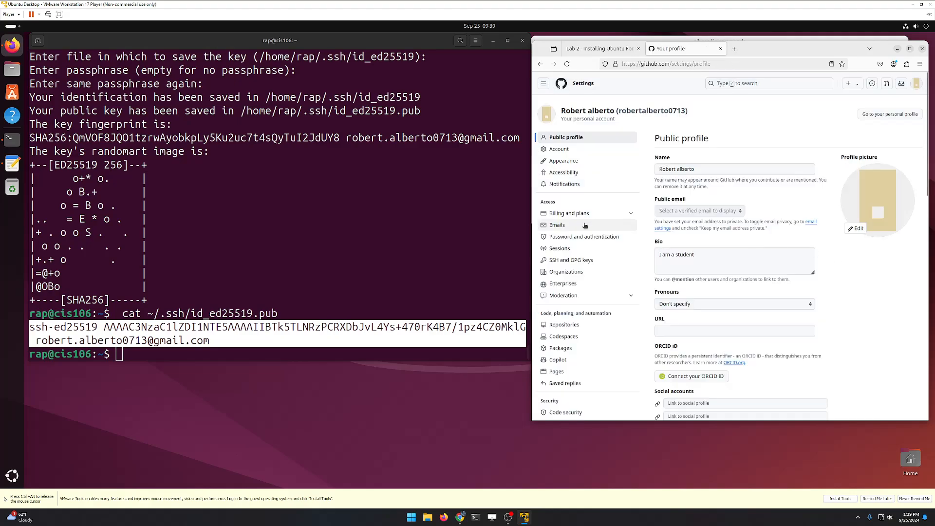
{"action": "left_click", "coordinate": [573, 262]}
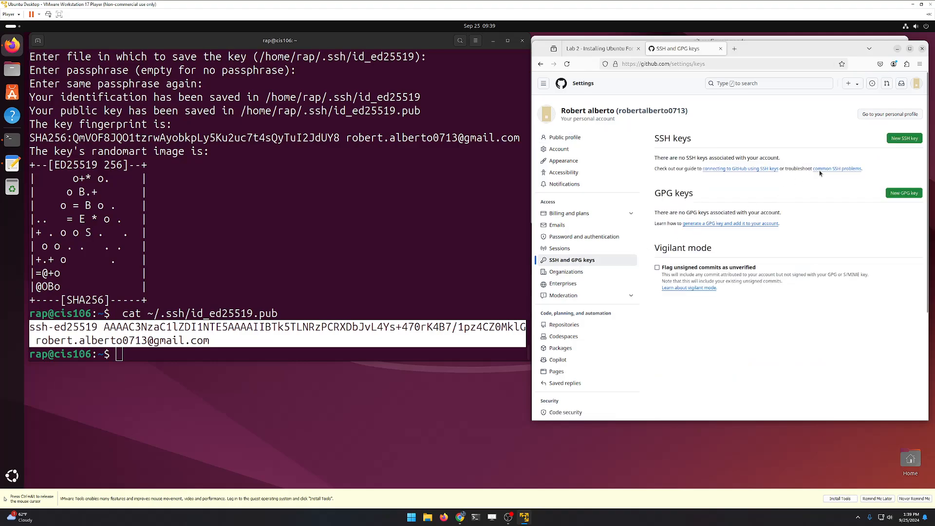
{"action": "left_click", "coordinate": [903, 139]}
Step: Title the key 'Ubuntu VMWARE machine', paste the public key without a trailing blank line, and add it
{"action": "left_click", "coordinate": [719, 168]}
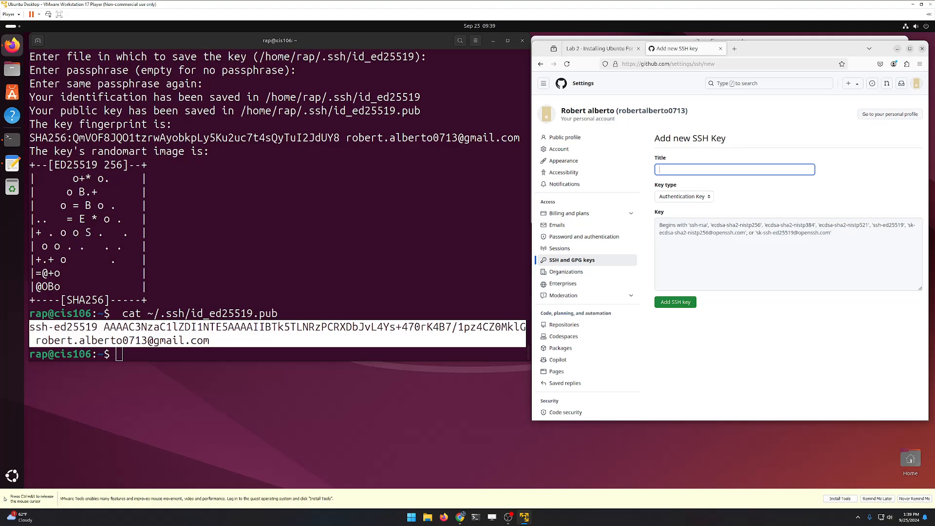
{"action": "type", "text": "Ubuntu VMWAR"}
{"action": "left_click", "coordinate": [717, 249]}
{"action": "key", "text": "ctrl+v"}
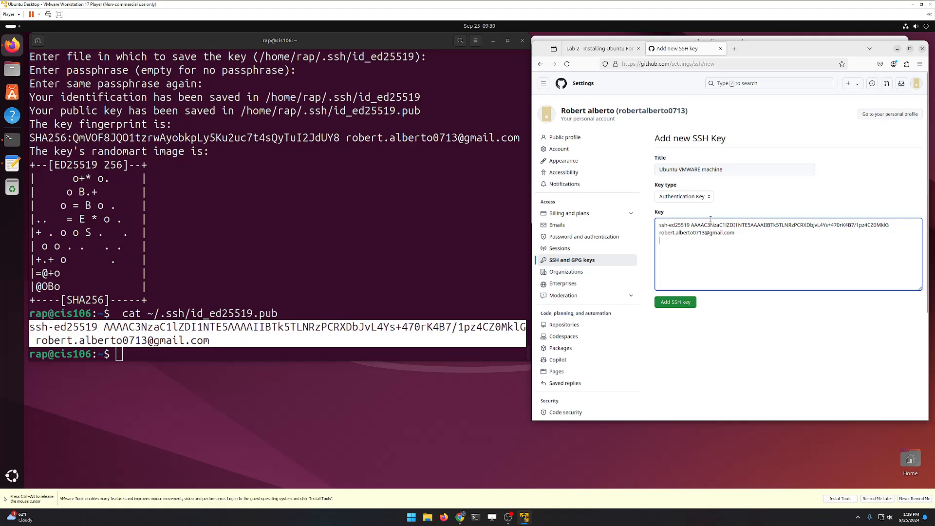
{"action": "left_click_drag", "start_coordinate": [657, 225], "coordinate": [654, 324]}
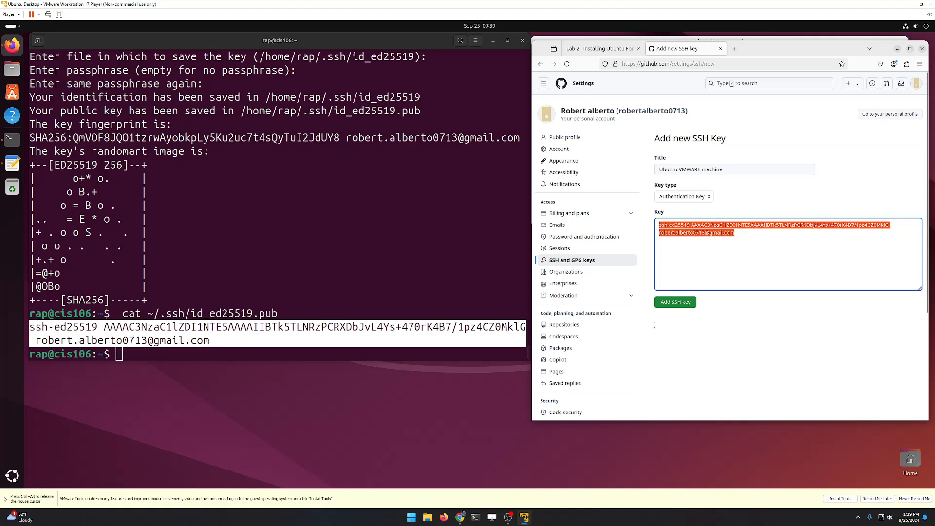
{"action": "left_click_drag", "start_coordinate": [805, 249], "coordinate": [746, 262]}
{"action": "left_click", "coordinate": [756, 250]}
{"action": "key", "text": "BackSpace"}
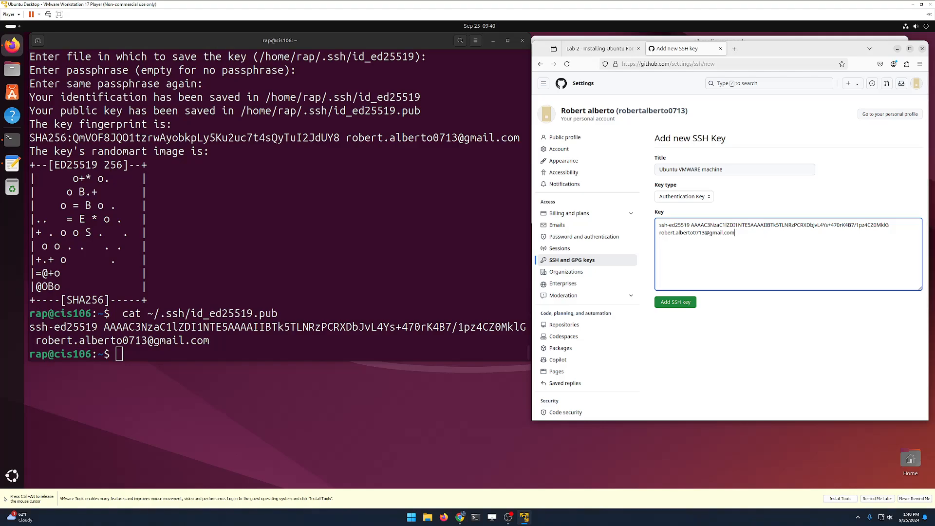
{"action": "left_click_drag", "start_coordinate": [735, 233], "coordinate": [697, 238]}
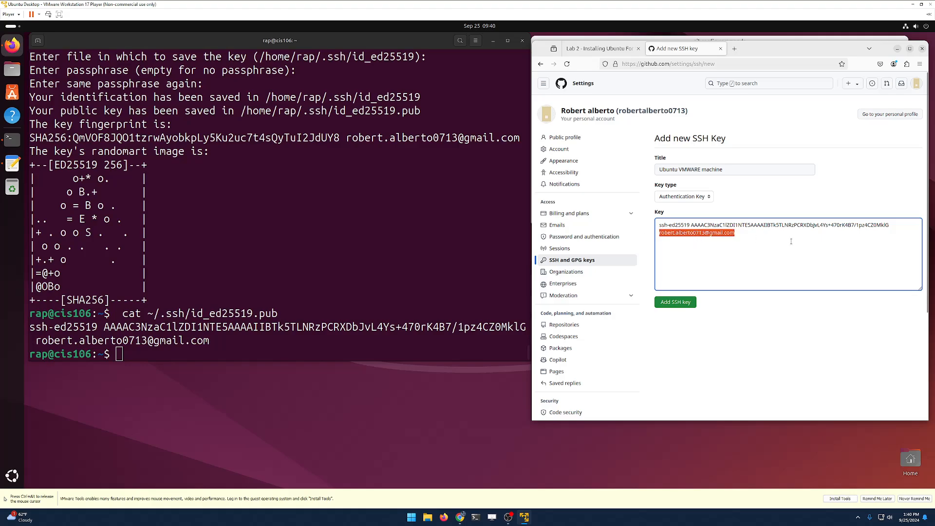
{"action": "left_click", "coordinate": [692, 303]}
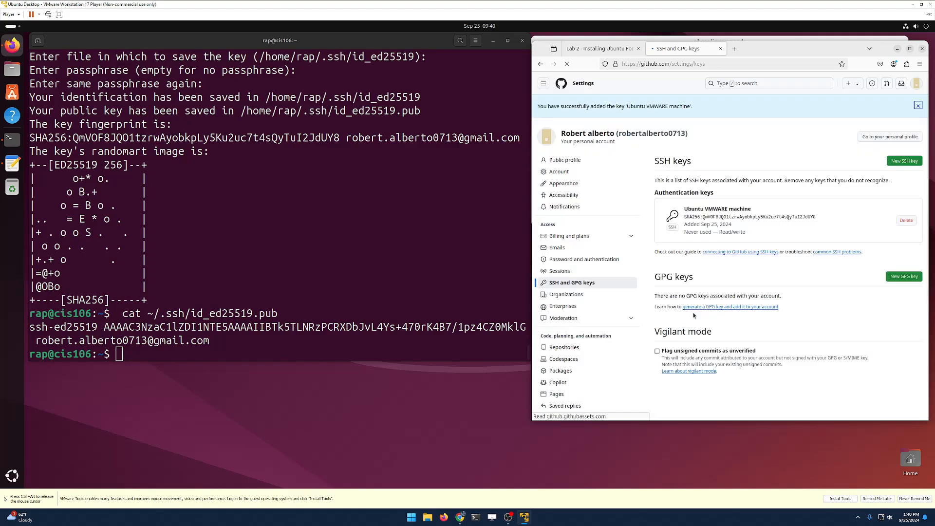
{"action": "left_click", "coordinate": [599, 48]}
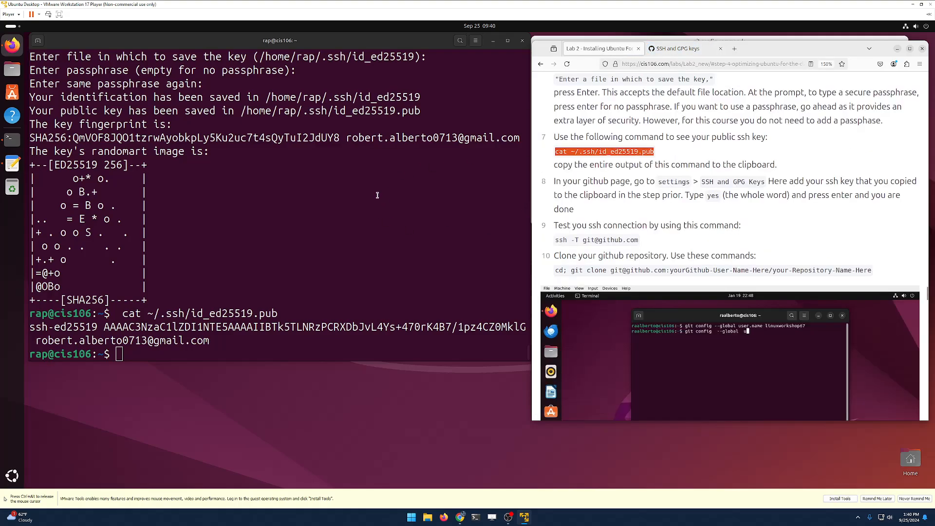
{"action": "triple_click", "coordinate": [586, 240]}
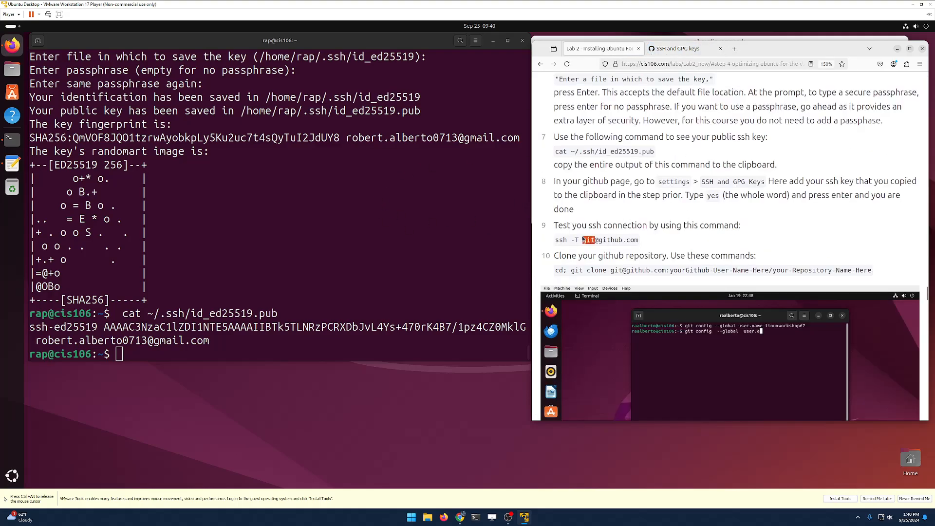
{"action": "right_click", "coordinate": [584, 238]}
{"action": "left_click", "coordinate": [613, 244]}
{"action": "right_click", "coordinate": [318, 358]}
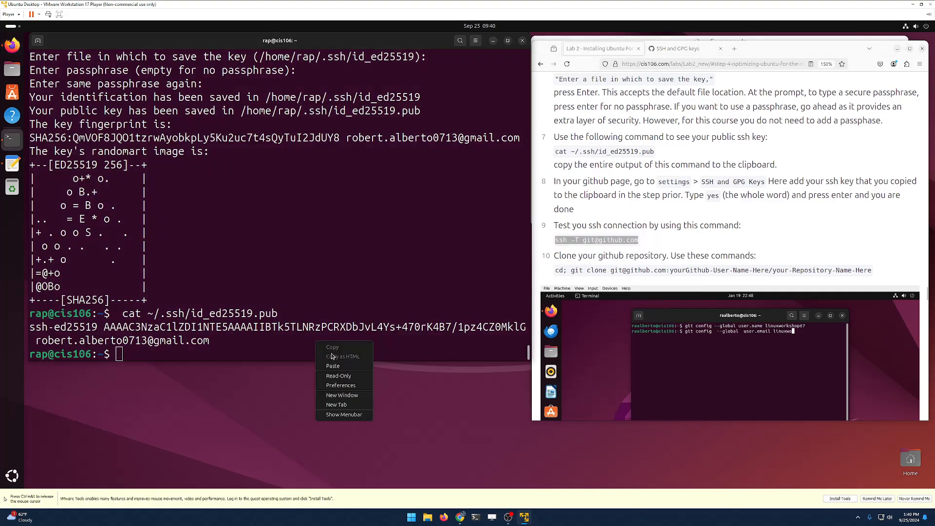
{"action": "left_click", "coordinate": [336, 363]}
{"action": "key", "text": "Return"}
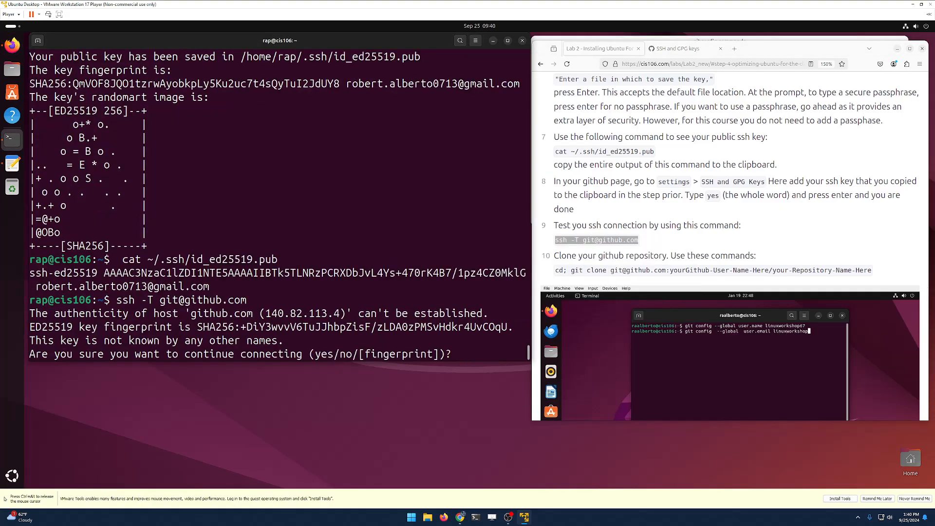
{"action": "type", "text": "yes"}
{"action": "key", "text": "Return"}
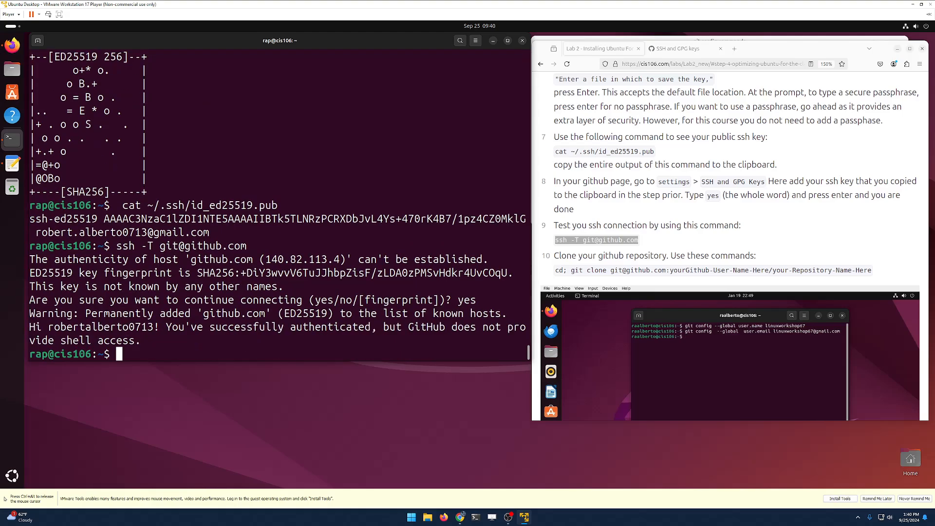
{"action": "triple_click", "coordinate": [236, 327]}
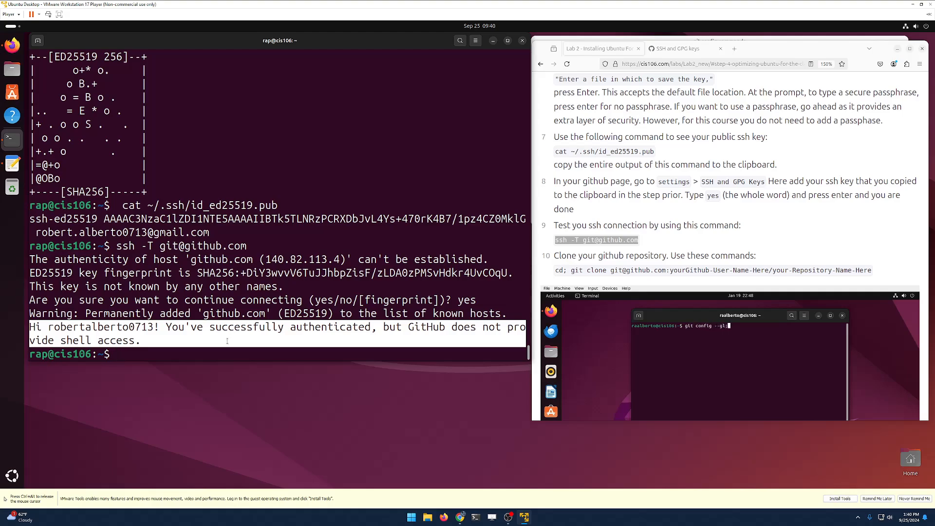
{"action": "left_click", "coordinate": [230, 352]}
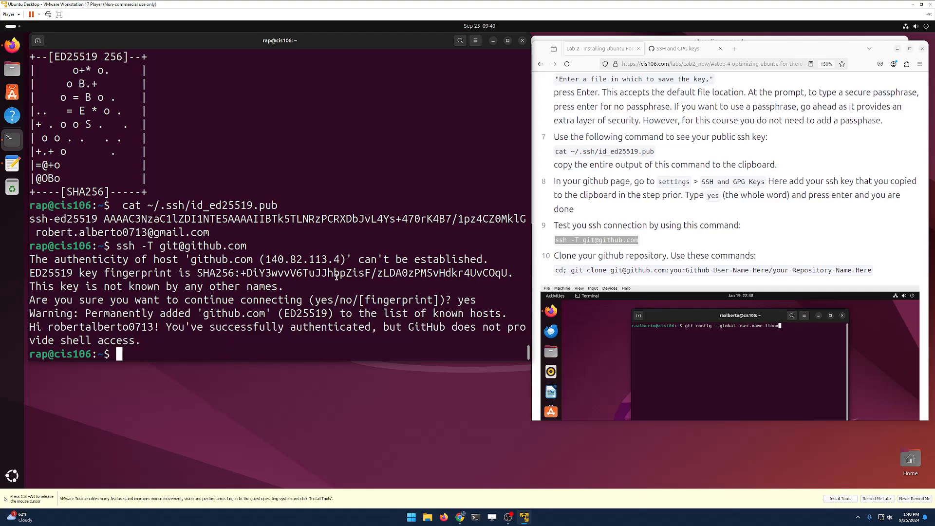
Step: Copy the git clone command from the notes and run it to clone cis106
{"action": "left_click", "coordinate": [12, 164]}
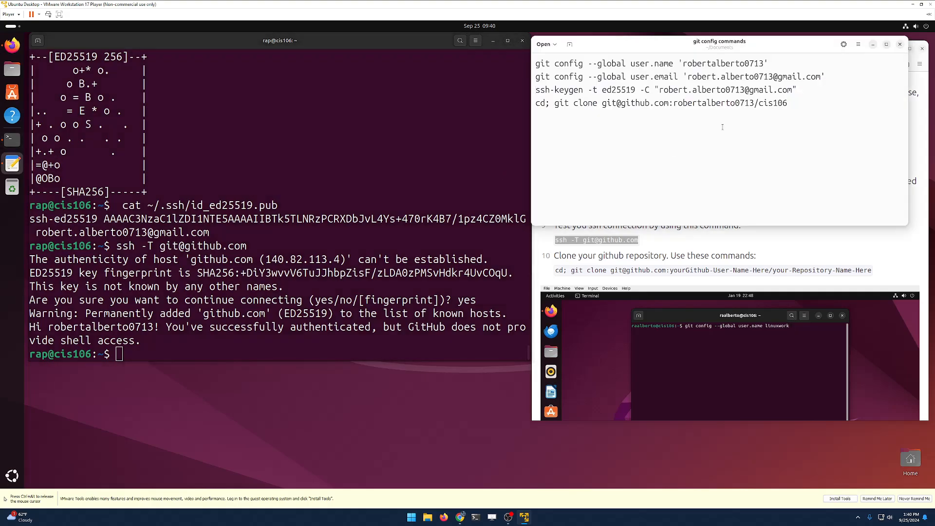
{"action": "triple_click", "coordinate": [709, 102]}
{"action": "right_click", "coordinate": [709, 102]}
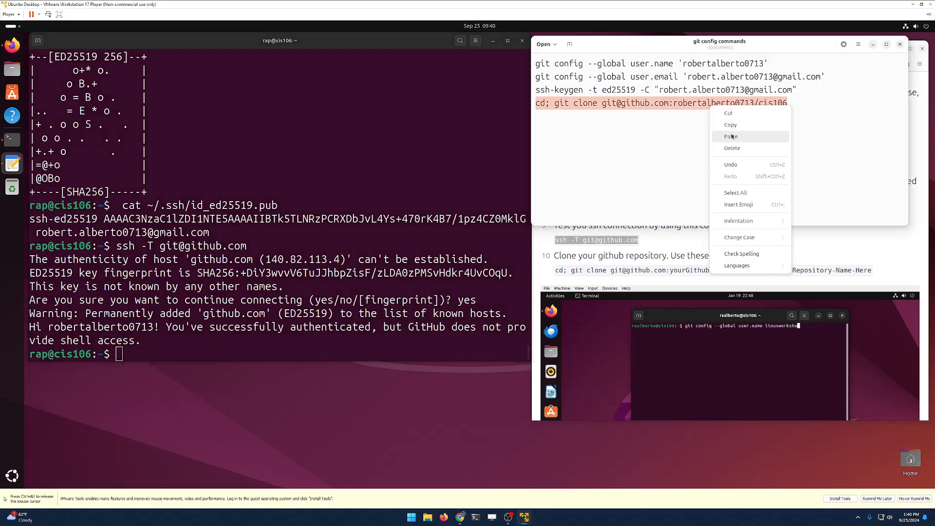
{"action": "left_click", "coordinate": [730, 129]}
{"action": "right_click", "coordinate": [350, 341]}
{"action": "left_click", "coordinate": [372, 358]}
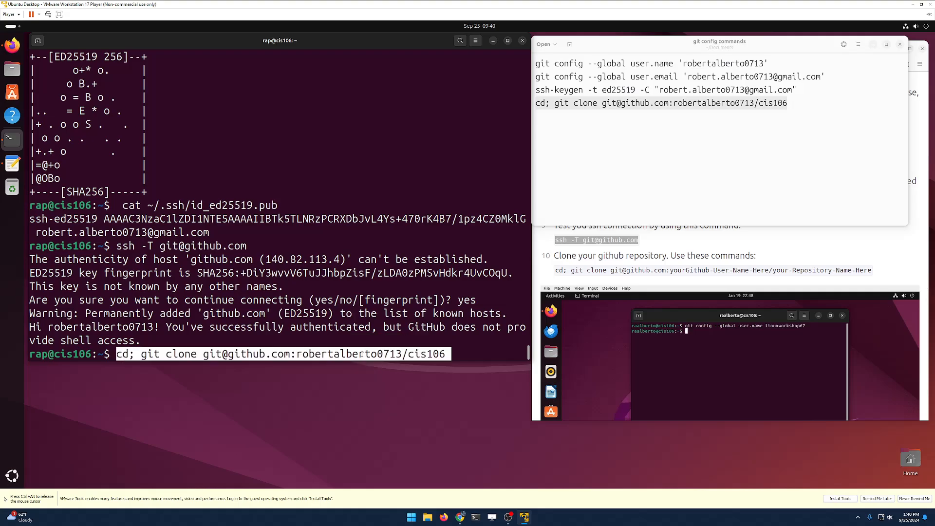
{"action": "key", "text": "Return"}
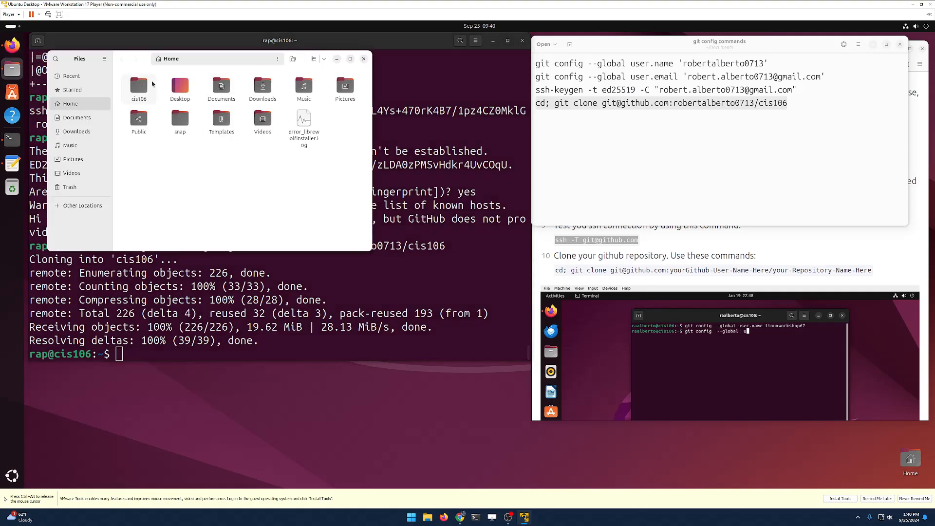
Step: Open the cis106 folder to see cheatSheets, labs, notes and weekReports, then close Files
{"action": "double_click", "coordinate": [149, 86]}
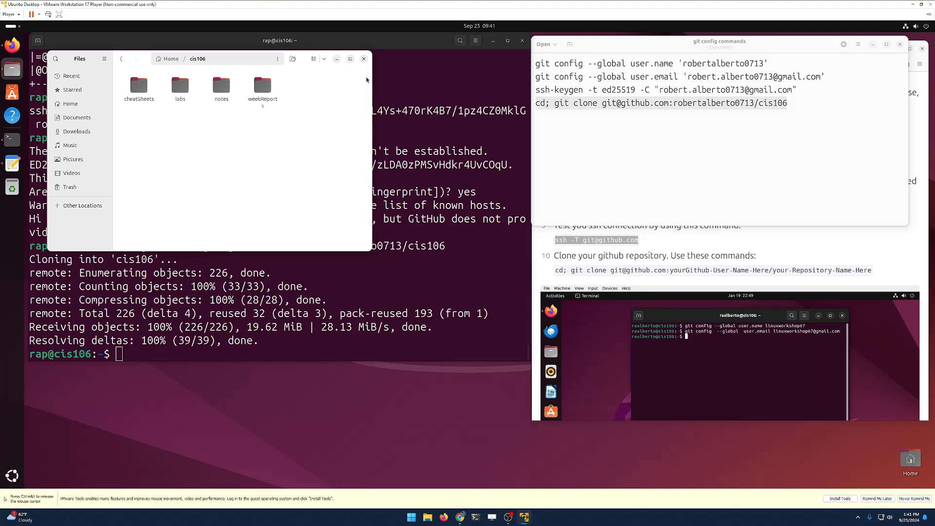
{"action": "left_click_drag", "start_coordinate": [368, 59], "coordinate": [367, 61]}
{"action": "left_click", "coordinate": [364, 61]}
{"action": "left_click_drag", "start_coordinate": [895, 88], "coordinate": [896, 78]}
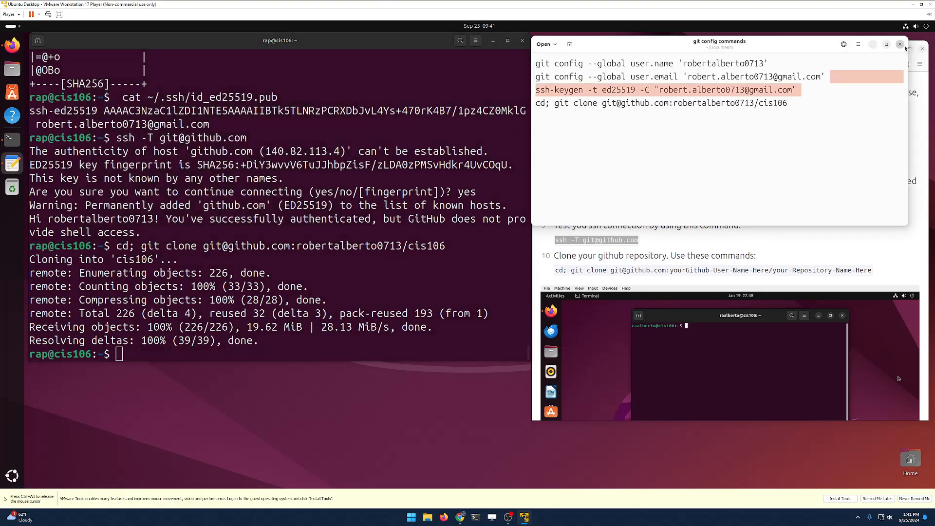
Step: Close the git notes, scroll the lab page to 'Time to submit this lab', and release the mouse
{"action": "left_click", "coordinate": [900, 44]}
{"action": "scroll", "coordinate": [750, 201], "scroll_direction": "down", "scroll_amount": 15}
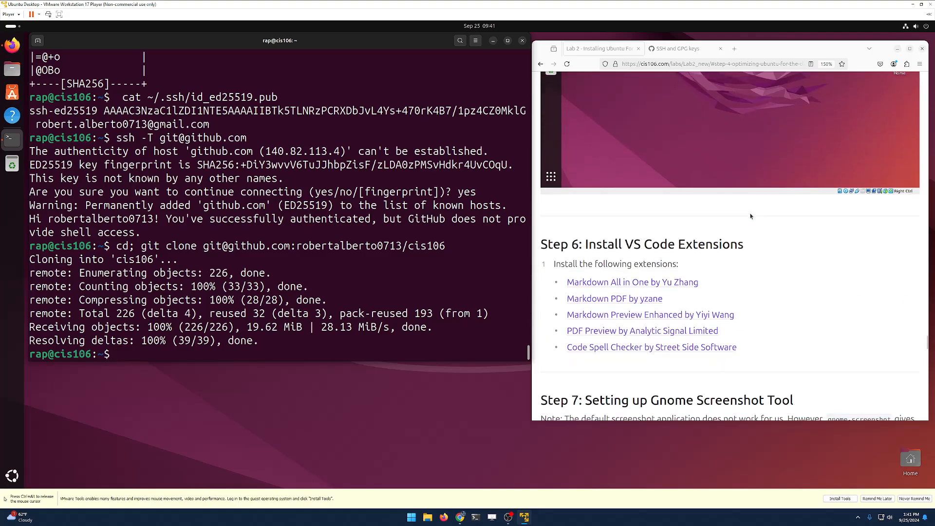
{"action": "scroll", "coordinate": [756, 220], "scroll_direction": "up", "scroll_amount": 3}
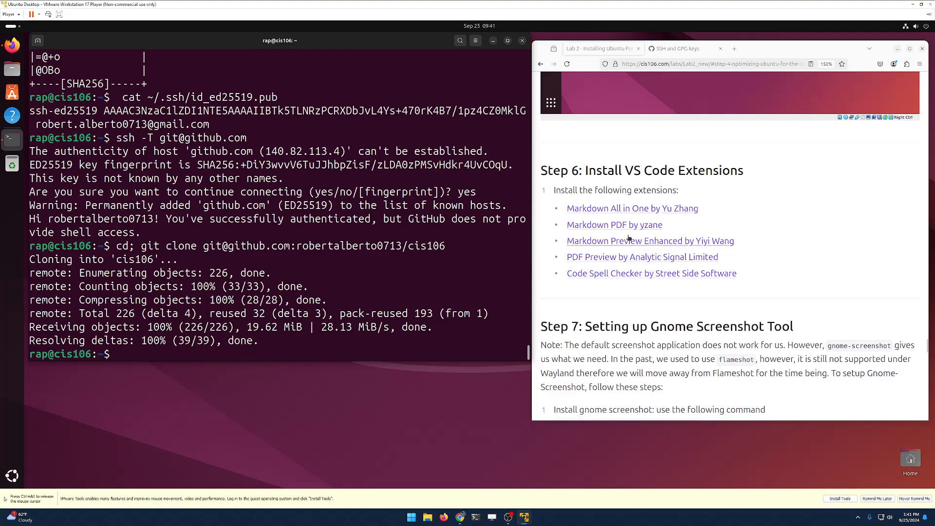
{"action": "scroll", "coordinate": [623, 279], "scroll_direction": "down", "scroll_amount": 3}
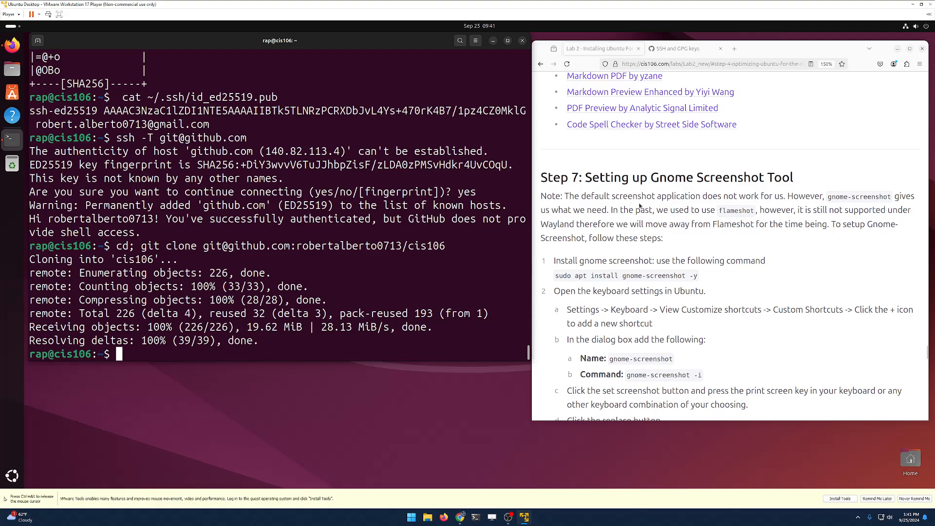
{"action": "scroll", "coordinate": [641, 207], "scroll_direction": "down", "scroll_amount": 3}
{"action": "scroll", "coordinate": [643, 209], "scroll_direction": "up", "scroll_amount": 6}
{"action": "scroll", "coordinate": [661, 301], "scroll_direction": "down", "scroll_amount": 11}
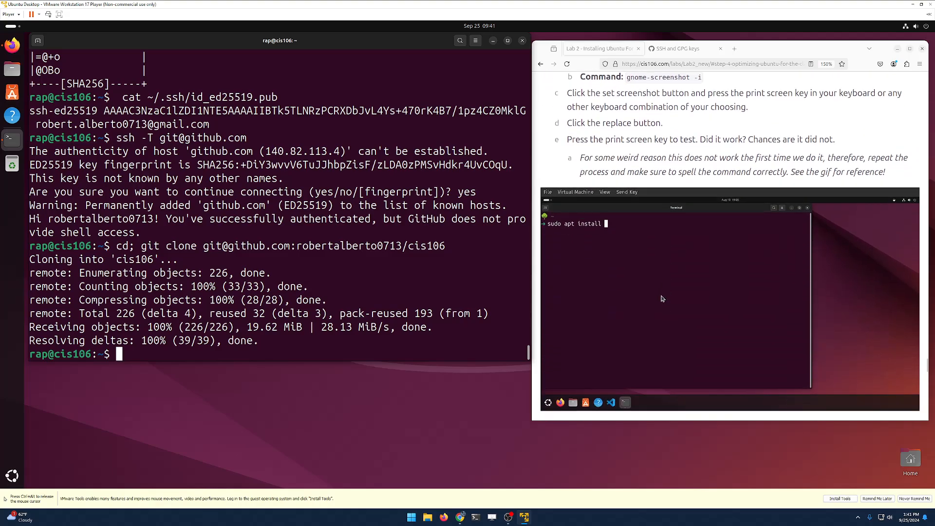
{"action": "scroll", "coordinate": [661, 297], "scroll_direction": "down", "scroll_amount": 6}
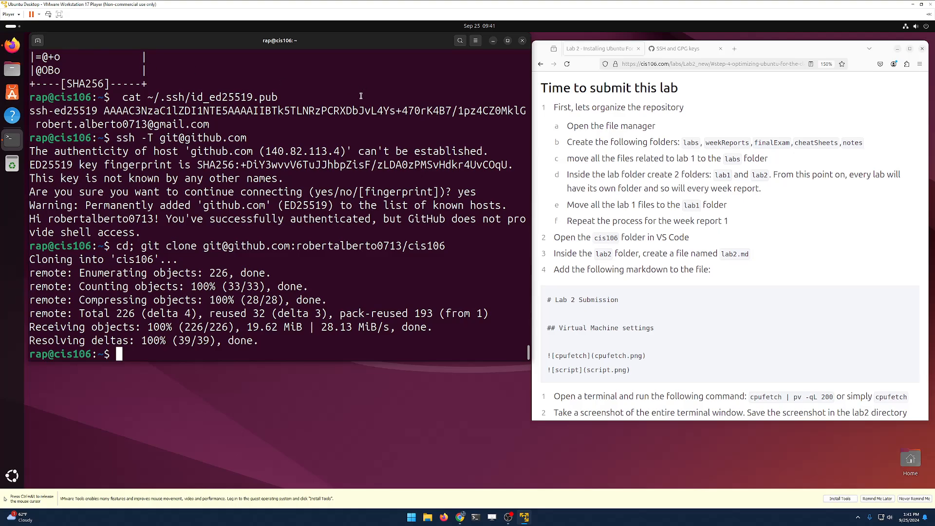
{"action": "key", "text": "ctrl+alt"}
Step: Review the VM's Hardware and Options settings, then close them unchanged
{"action": "left_click", "coordinate": [11, 14]}
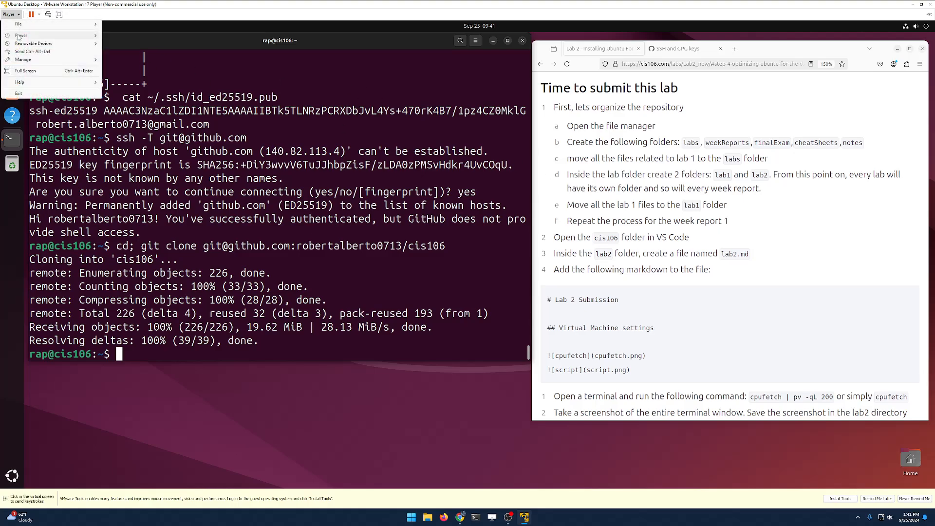
{"action": "mouse_move", "coordinate": [44, 60]}
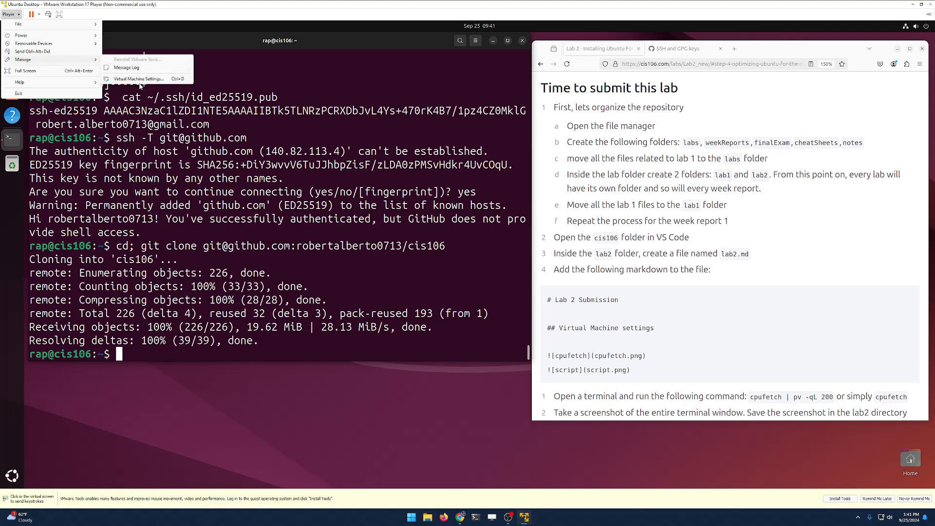
{"action": "left_click", "coordinate": [138, 79]}
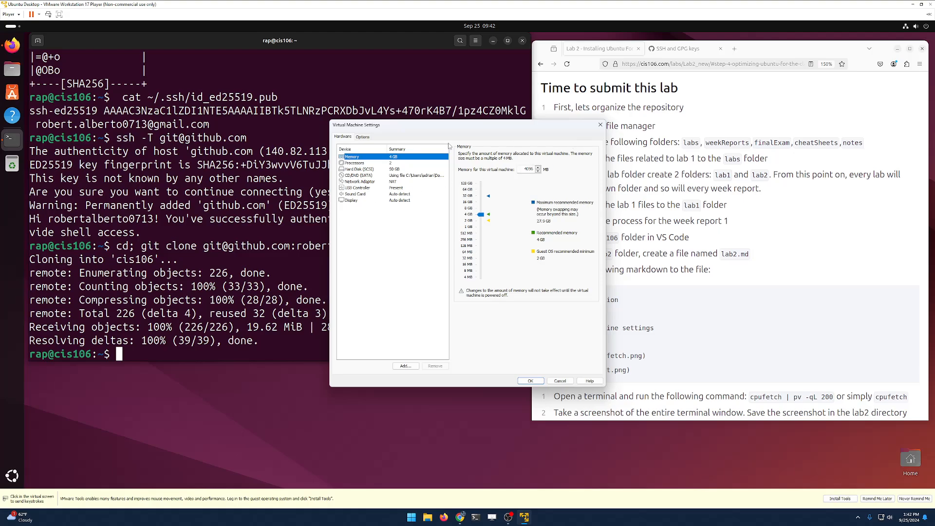
{"action": "left_click", "coordinate": [362, 138]}
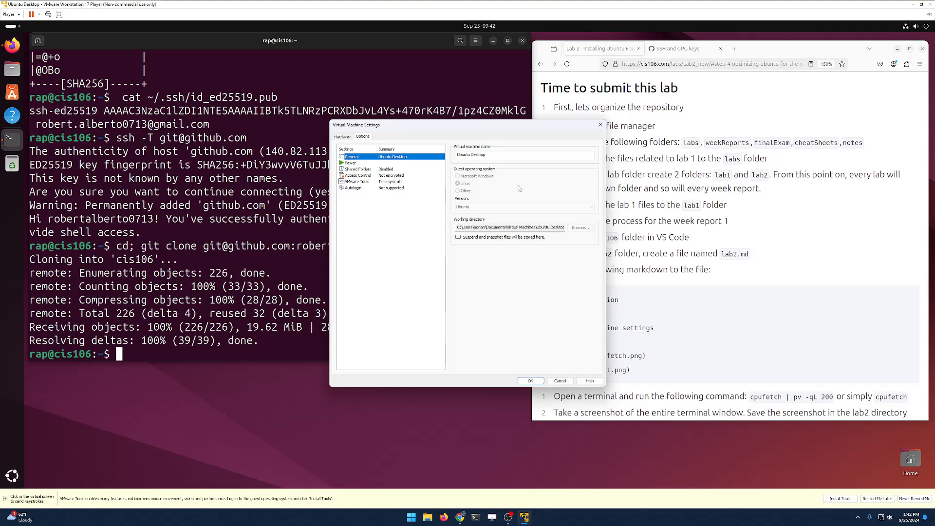
{"action": "left_click", "coordinate": [600, 124]}
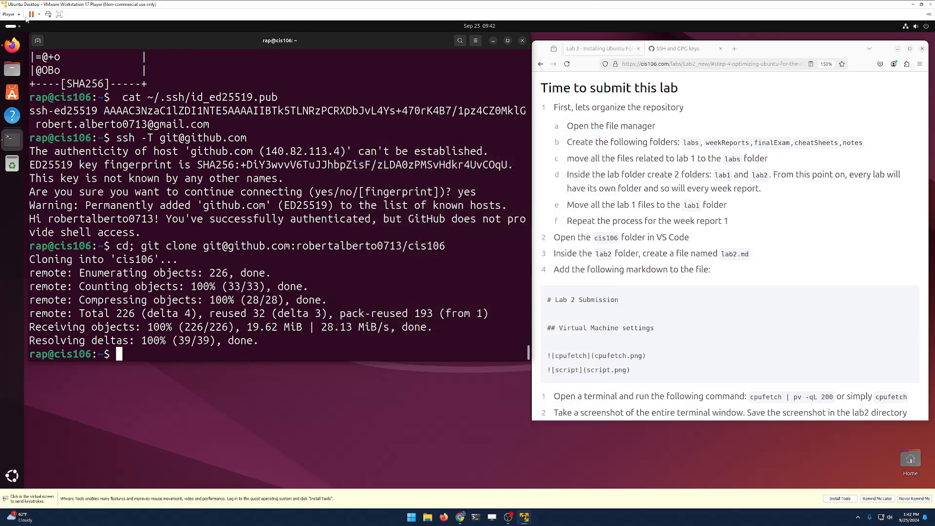
Step: Dismiss the VMware Tools install reminder with 'Never Remind Me'
{"action": "left_click", "coordinate": [10, 14]}
{"action": "mouse_move", "coordinate": [39, 86]}
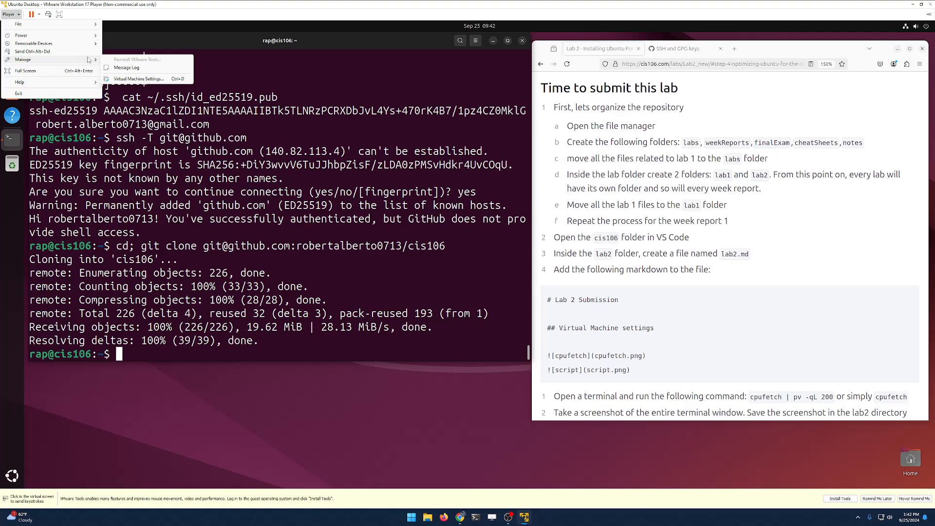
{"action": "left_click", "coordinate": [356, 196]}
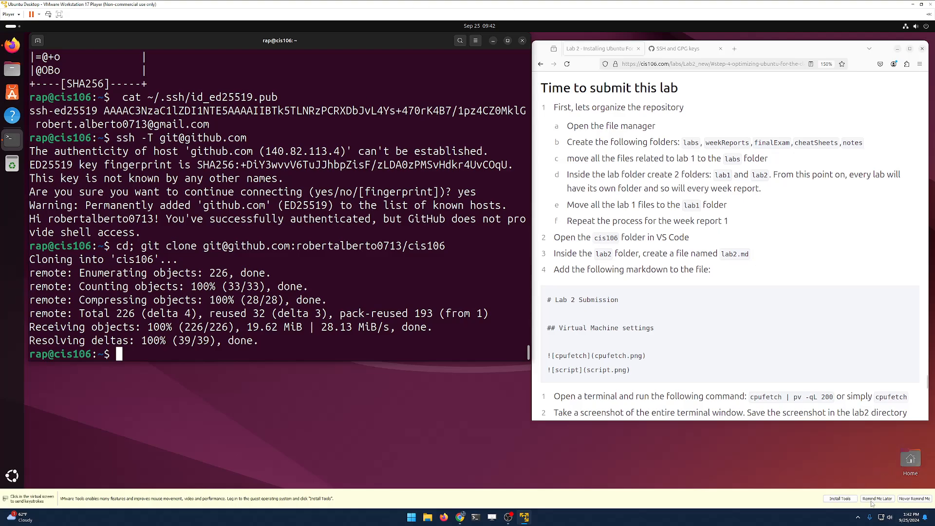
{"action": "left_click", "coordinate": [914, 498]}
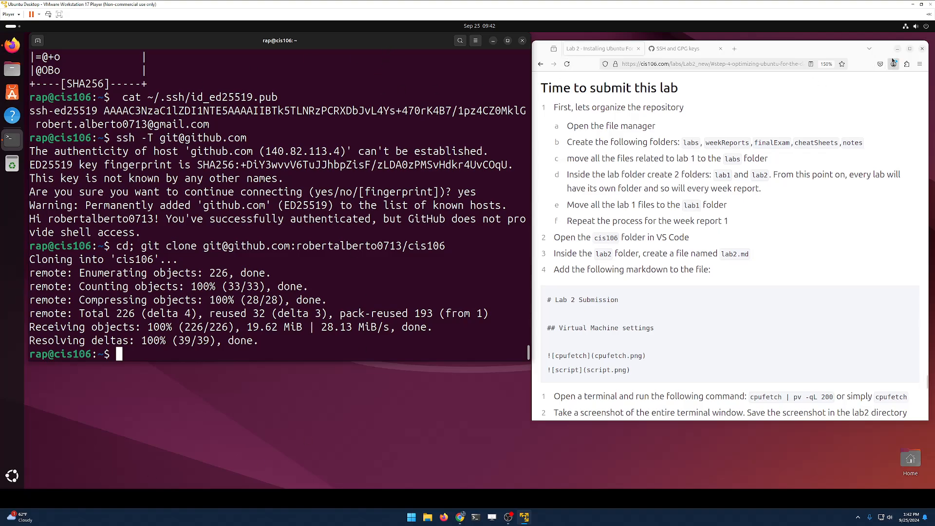
Step: Close Firefox and the terminal, then power off the Ubuntu VM from the system menu
{"action": "left_click", "coordinate": [923, 49]}
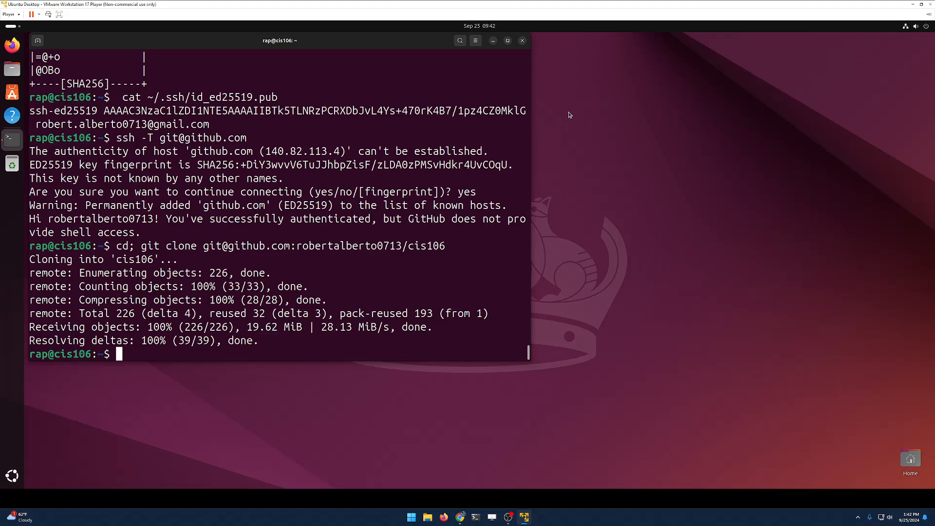
{"action": "left_click", "coordinate": [522, 41]}
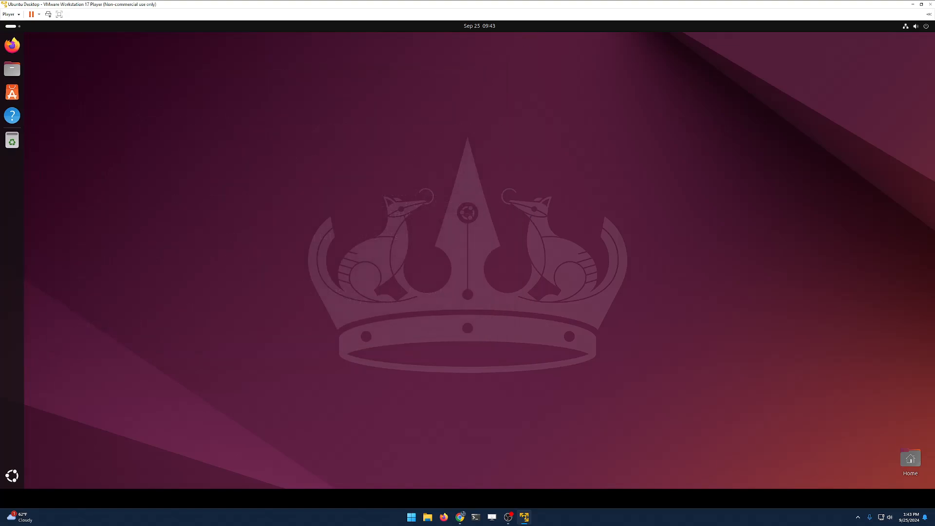
{"action": "left_click", "coordinate": [920, 27]}
{"action": "left_click", "coordinate": [918, 48]}
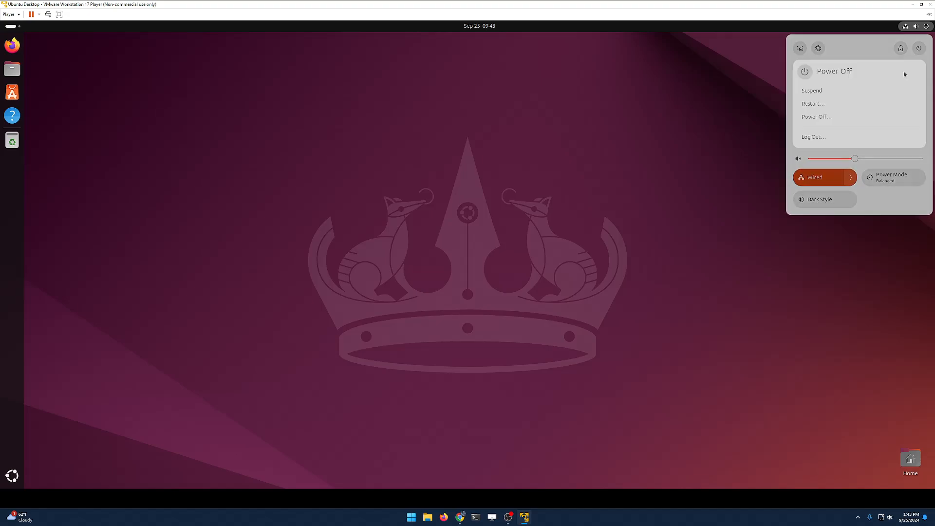
{"action": "left_click", "coordinate": [842, 116]}
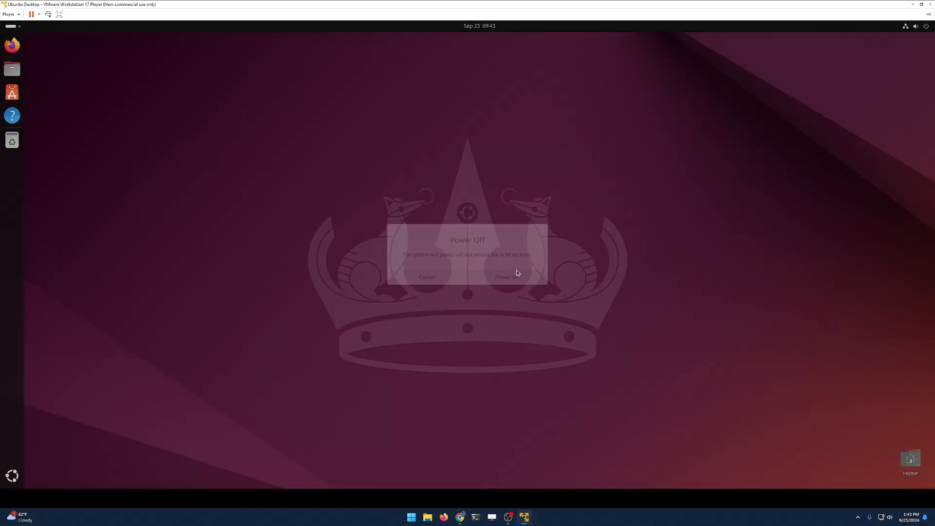
{"action": "left_click", "coordinate": [517, 271]}
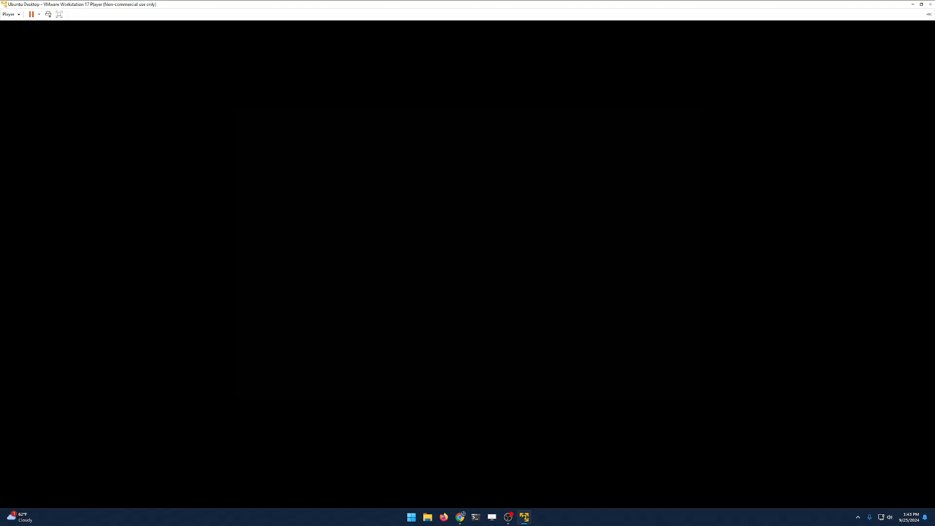